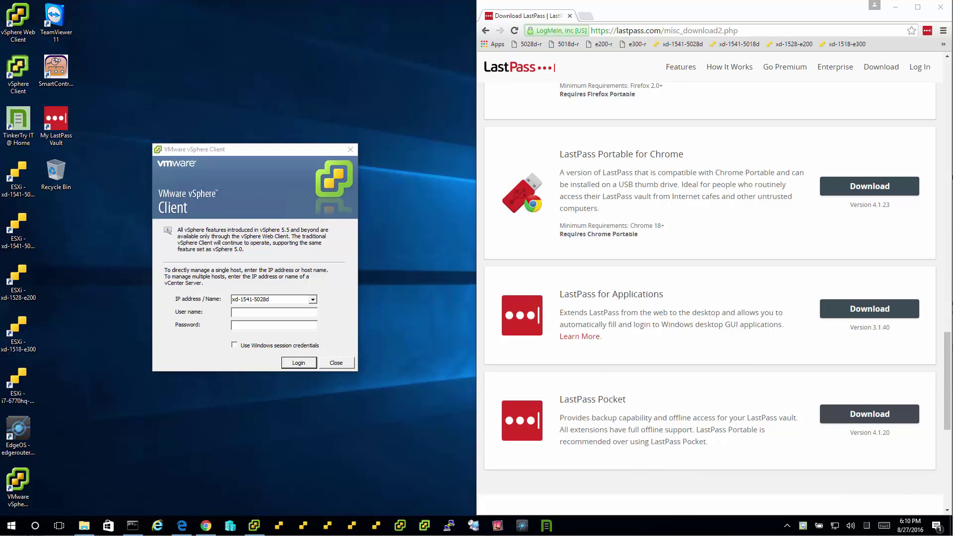
# - Download the LastPass for Applications installer, lastappinstall_x64 (1).exe, into Downloads
pyautogui.rightClick(926, 32)
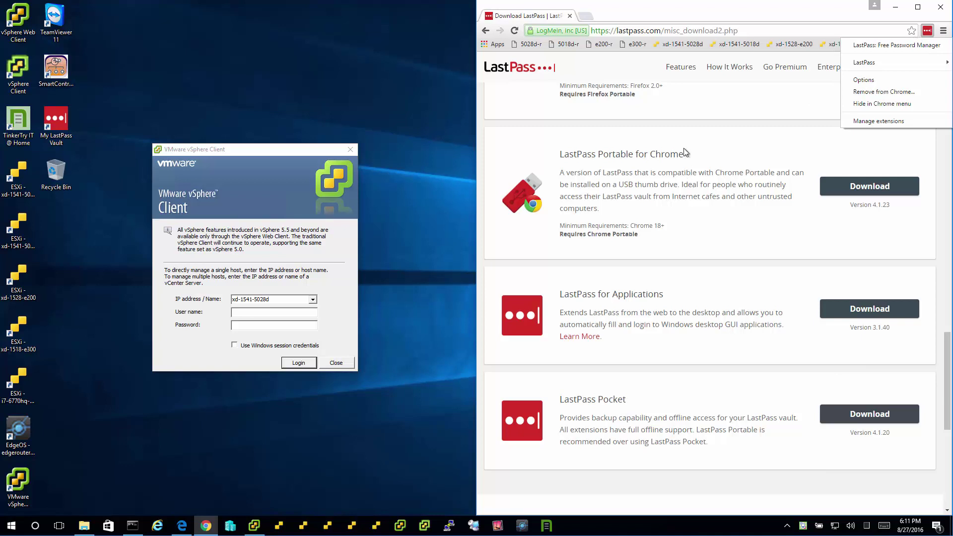
pyautogui.click(722, 226)
pyautogui.scroll(-1, 722, 229)
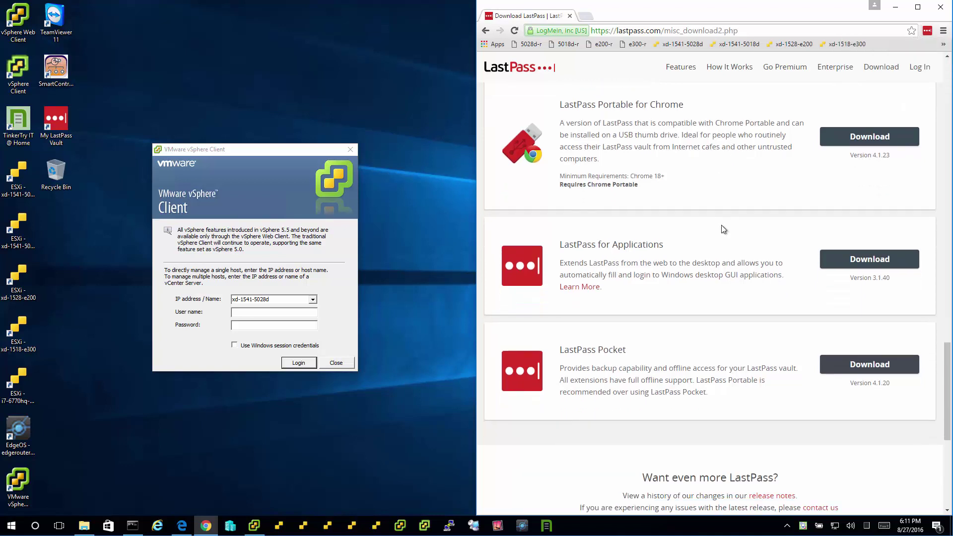
pyautogui.click(869, 259)
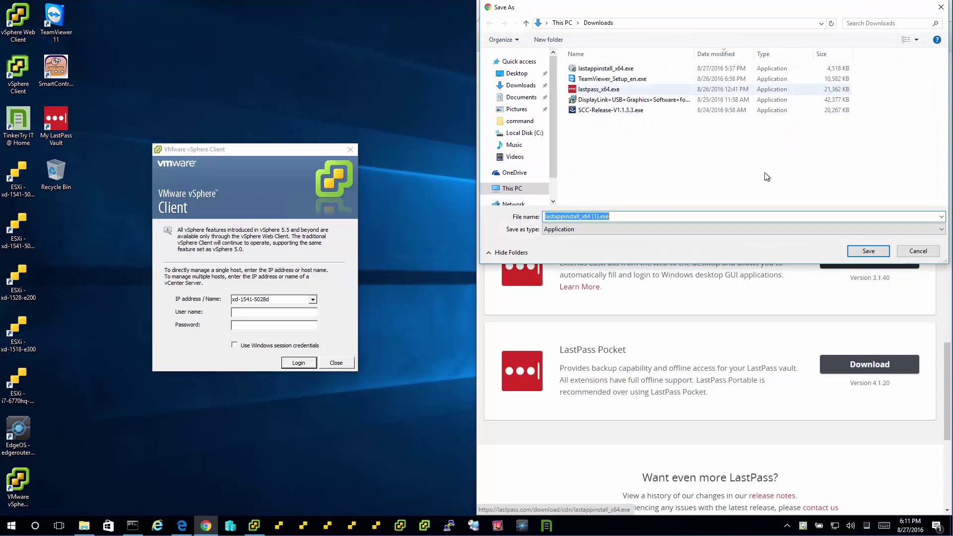
pyautogui.click(868, 250)
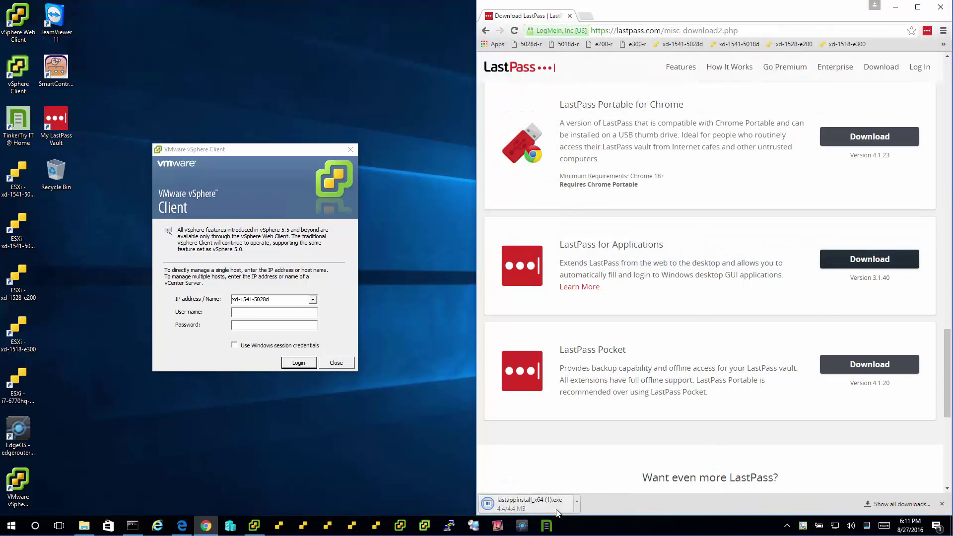
# - Run lastappinstall_x64 (1).exe and install LastPass into the default Program Files (x86)\LastPass folder
pyautogui.click(552, 503)
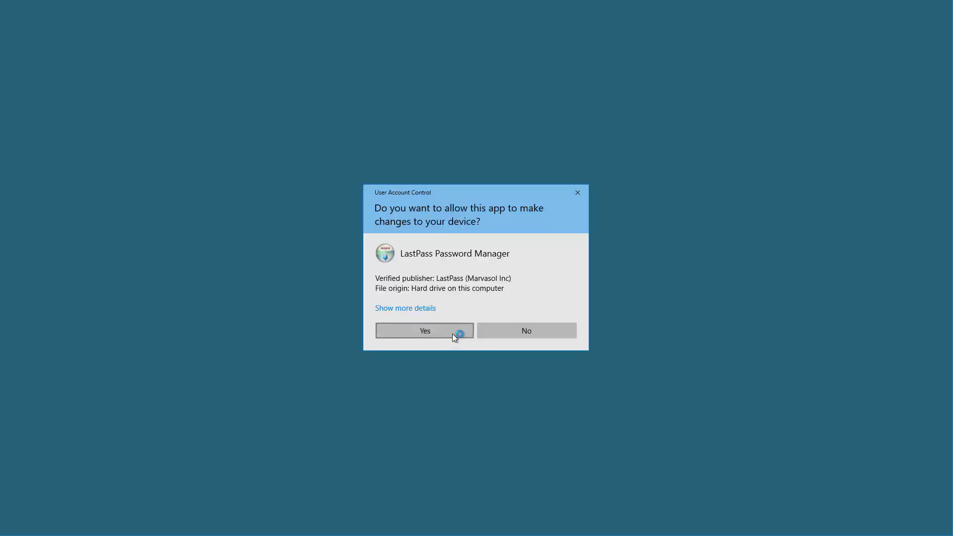
pyautogui.click(455, 338)
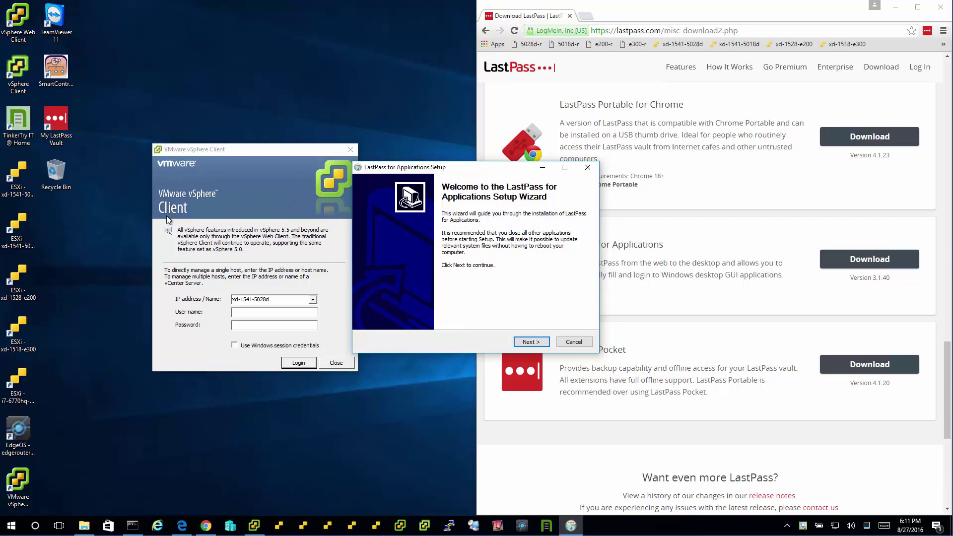
pyautogui.moveTo(264, 148); pyautogui.dragTo(234, 149)
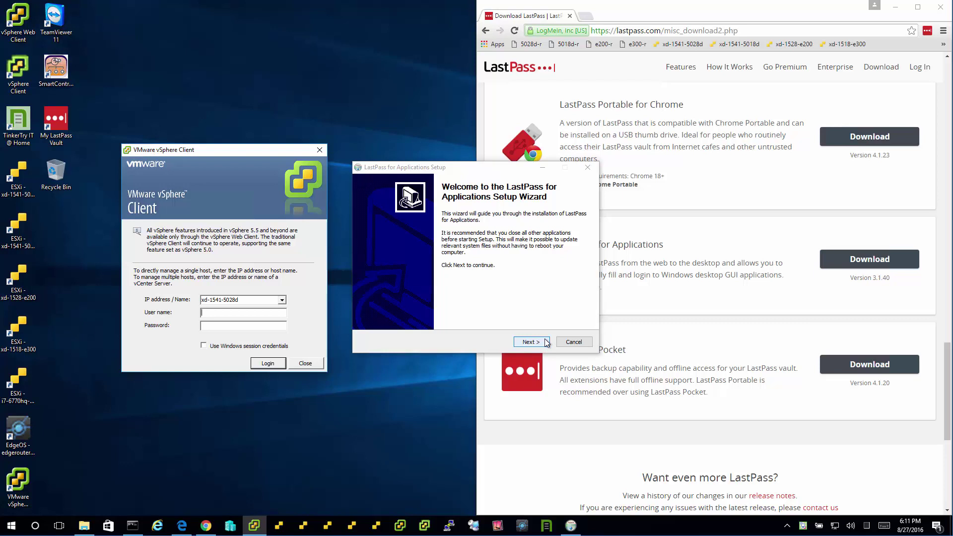
pyautogui.click(546, 340)
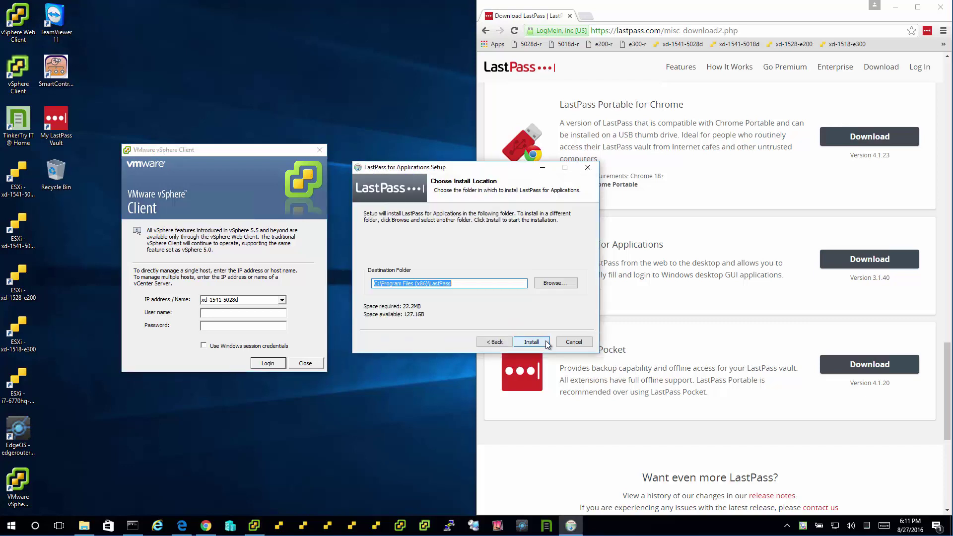
pyautogui.click(547, 341)
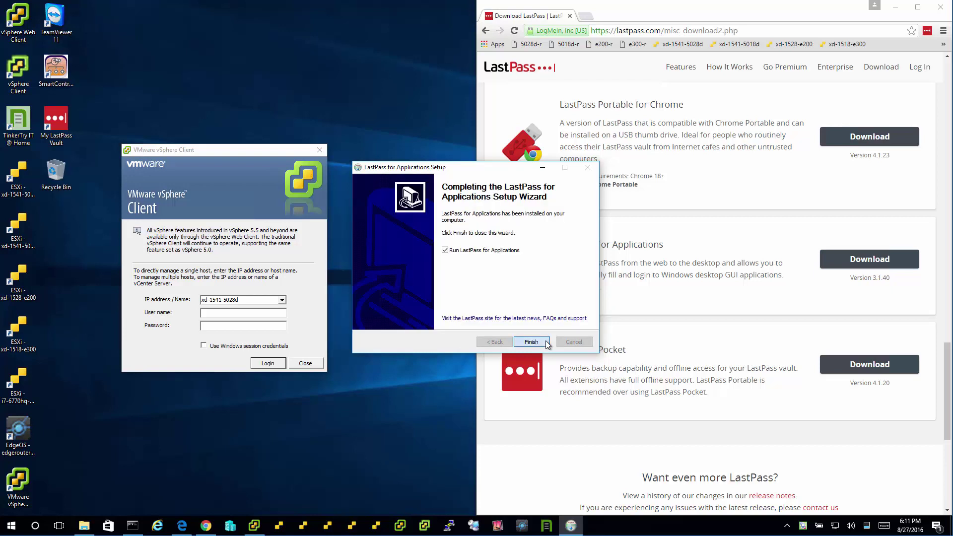
pyautogui.click(546, 341)
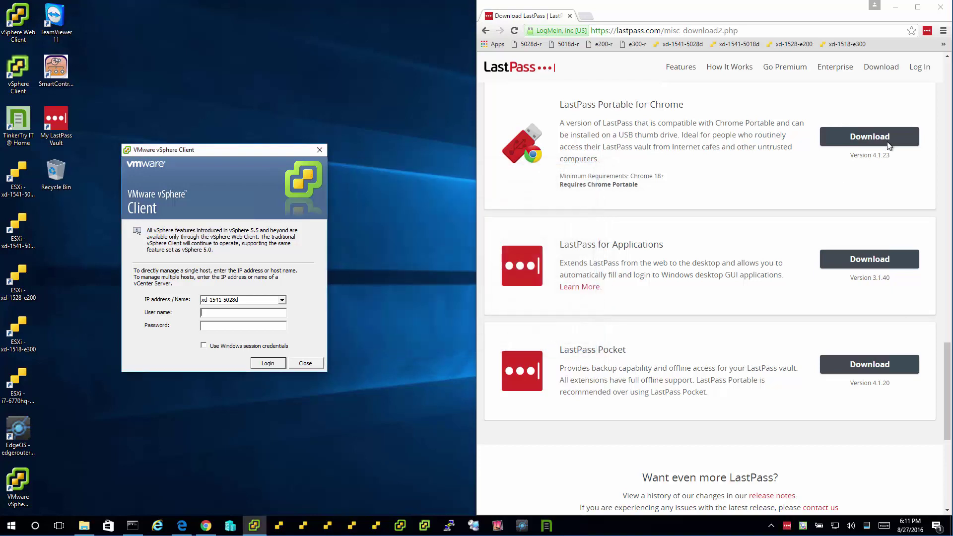
# - Capture the centred vSphere Client login window as a new LastPass application
pyautogui.click(896, 9)
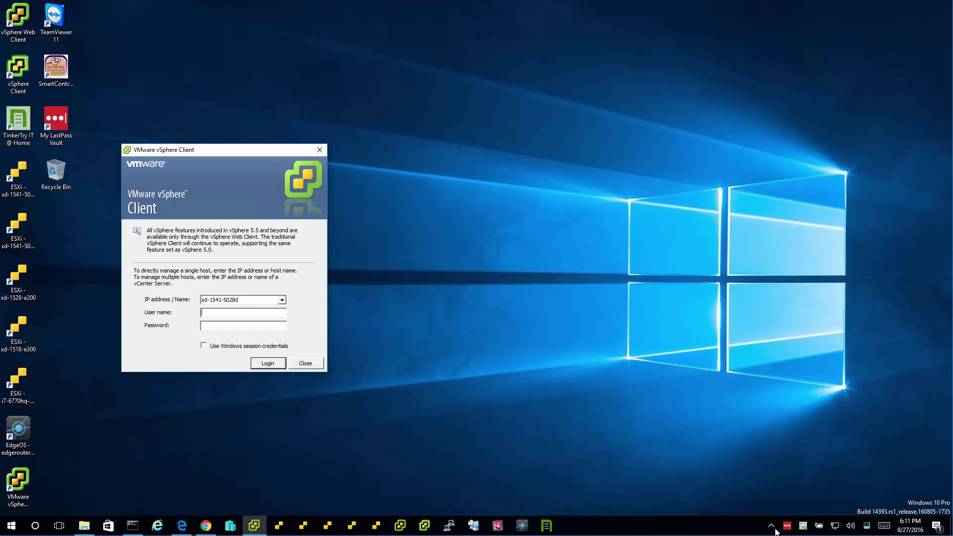
pyautogui.moveTo(270, 151); pyautogui.dragTo(531, 166)
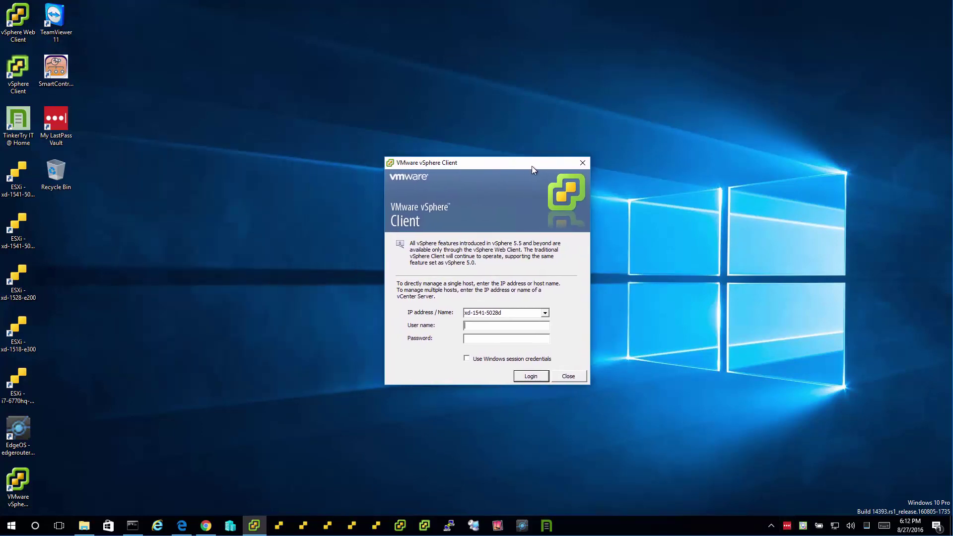
pyautogui.click(789, 527)
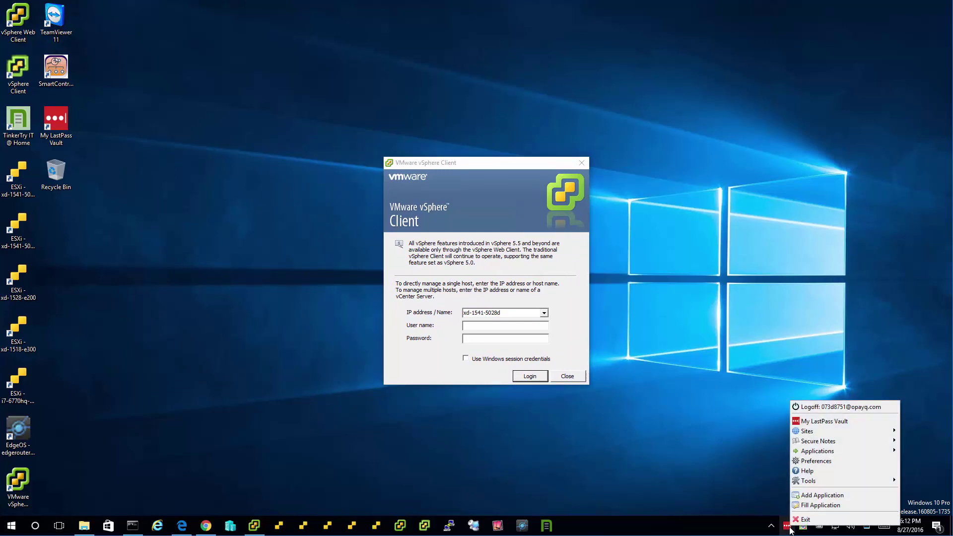
pyautogui.click(854, 497)
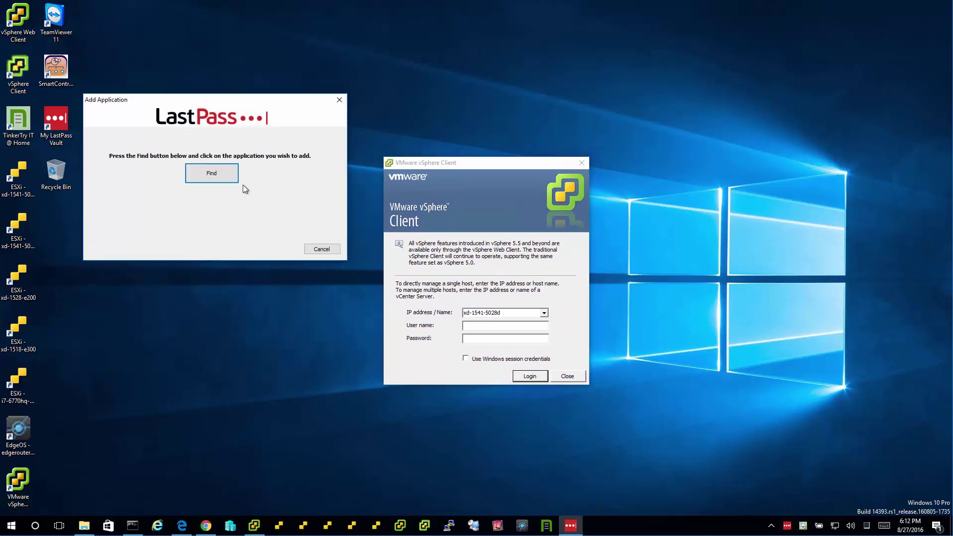
pyautogui.click(225, 180)
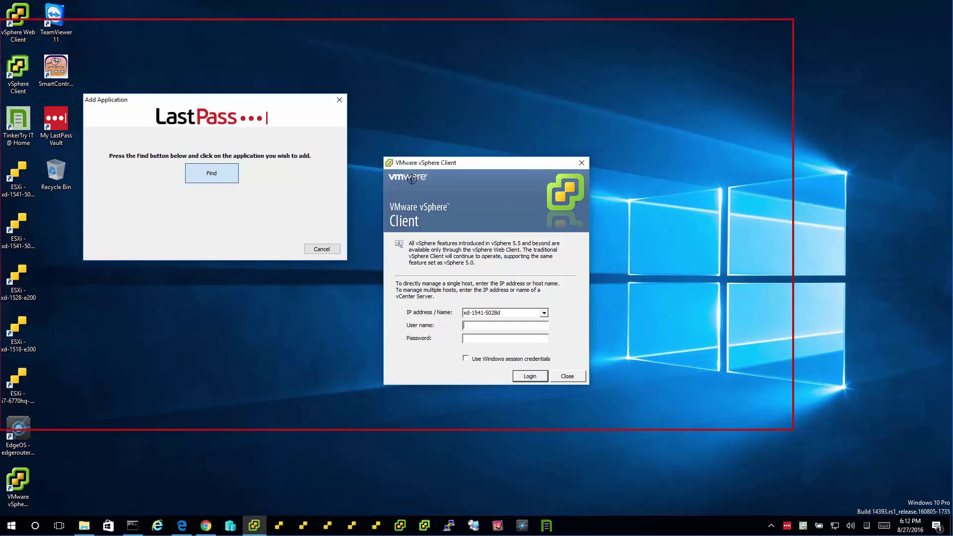
pyautogui.click(443, 165)
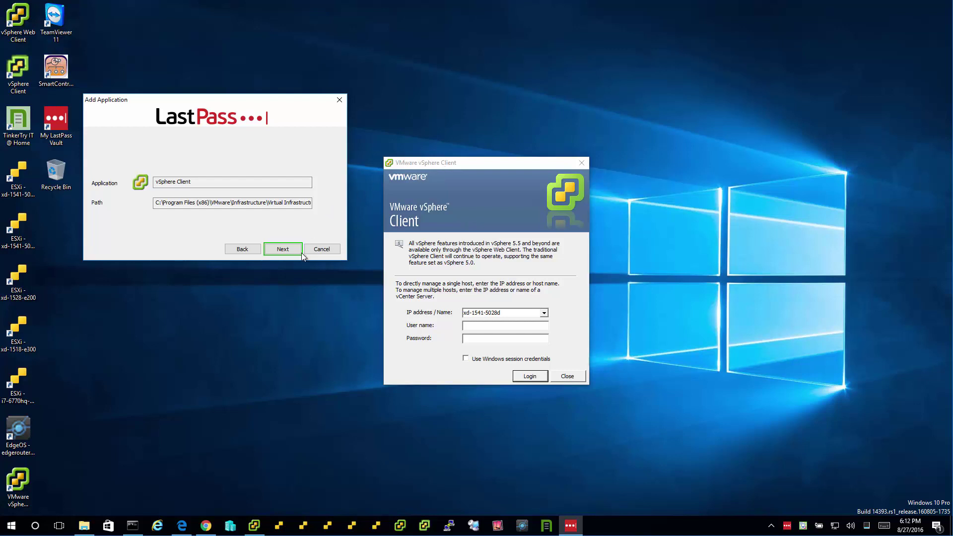
pyautogui.click(296, 249)
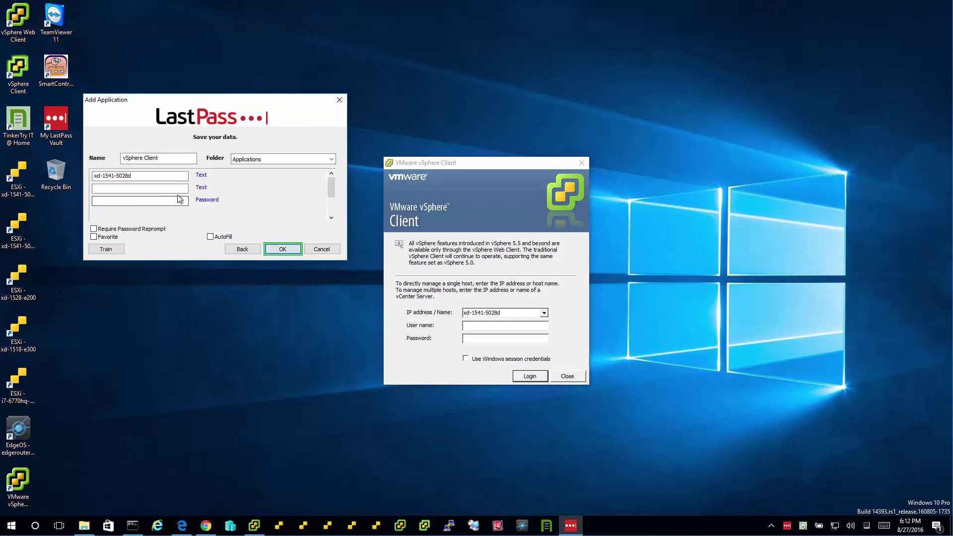
# - Start training the vSphere login with the IP field cleared and the warning acknowledged
pyautogui.click(106, 249)
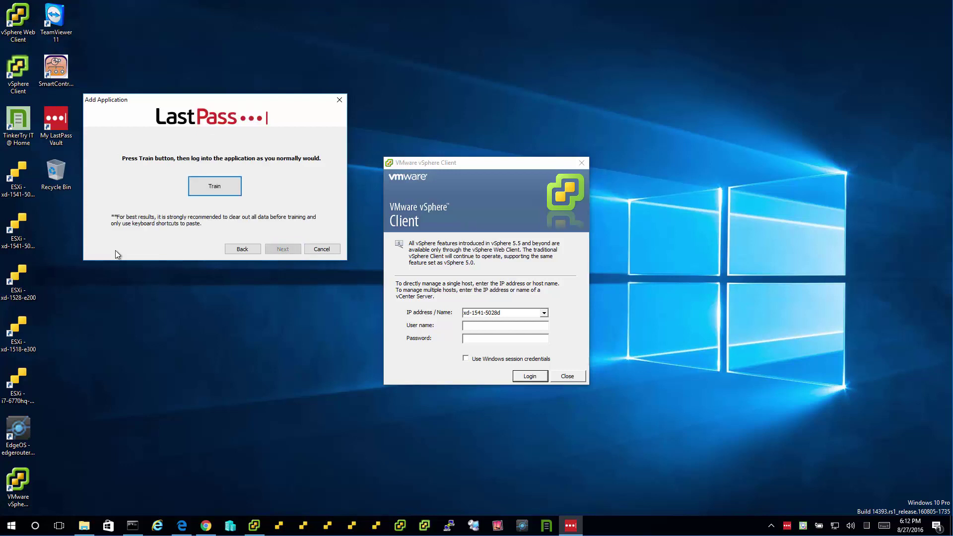
pyautogui.click(232, 192)
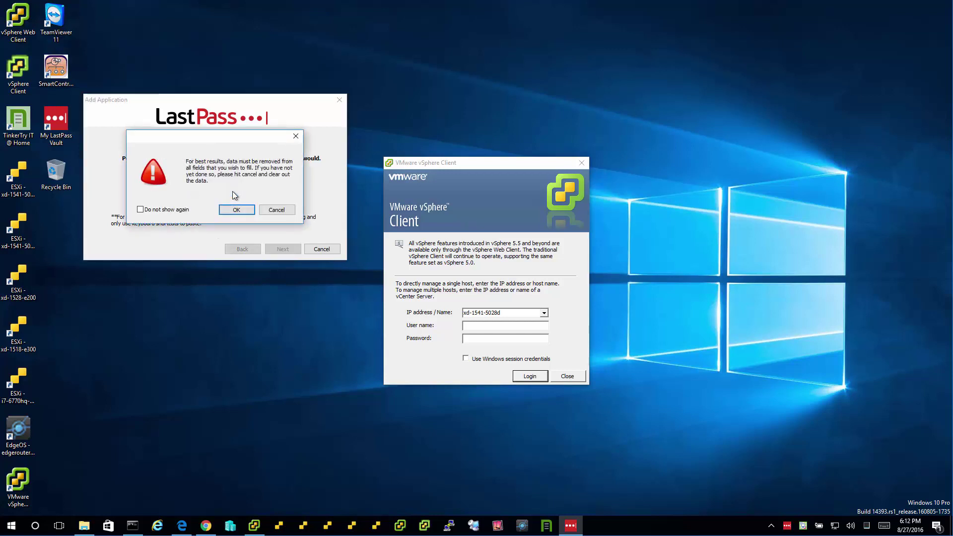
pyautogui.click(383, 307)
pyautogui.hotkey('ctrl', 'c')
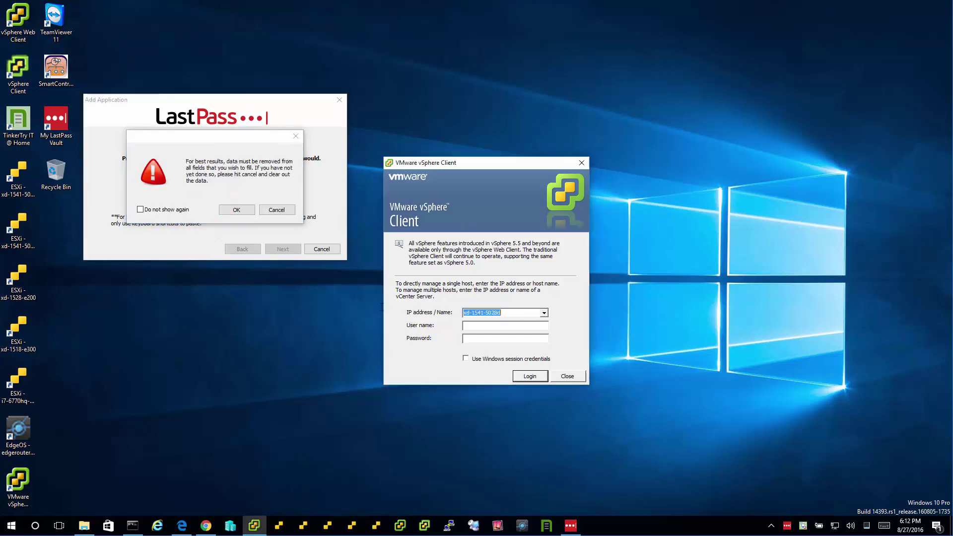
pyautogui.press('BackSpace')
pyautogui.click(237, 210)
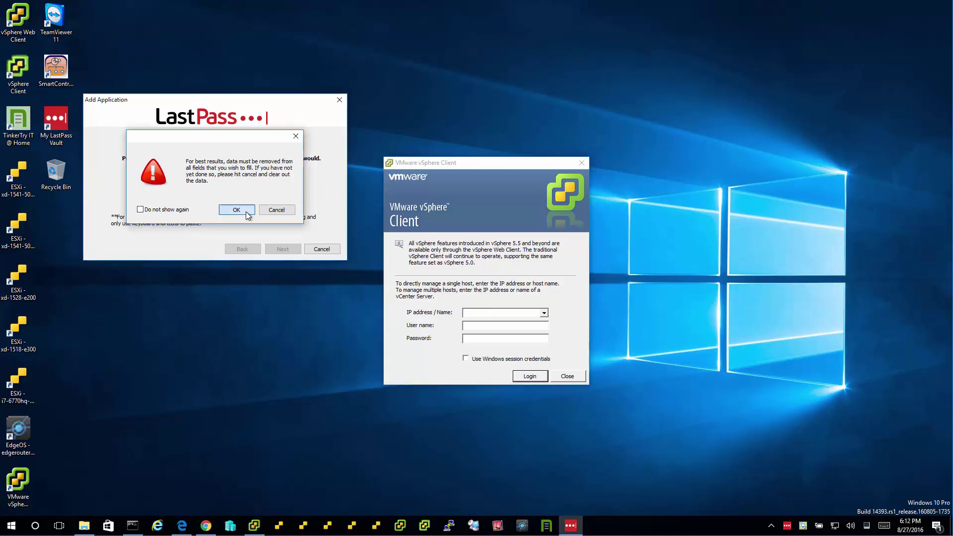
# - Log into host xd-1541-5028d as root with the account password, then stop training
pyautogui.click(476, 313)
pyautogui.hotkey('ctrl', 'v')
pyautogui.click(538, 328)
pyautogui.write('root')
pyautogui.press('Tab')
pyautogui.write('*****')
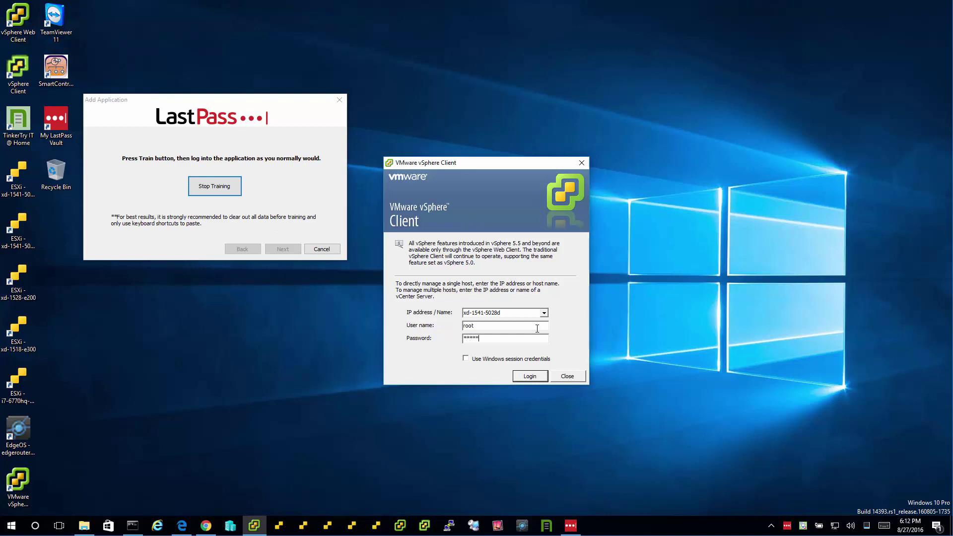
pyautogui.write('*****')
pyautogui.click(541, 377)
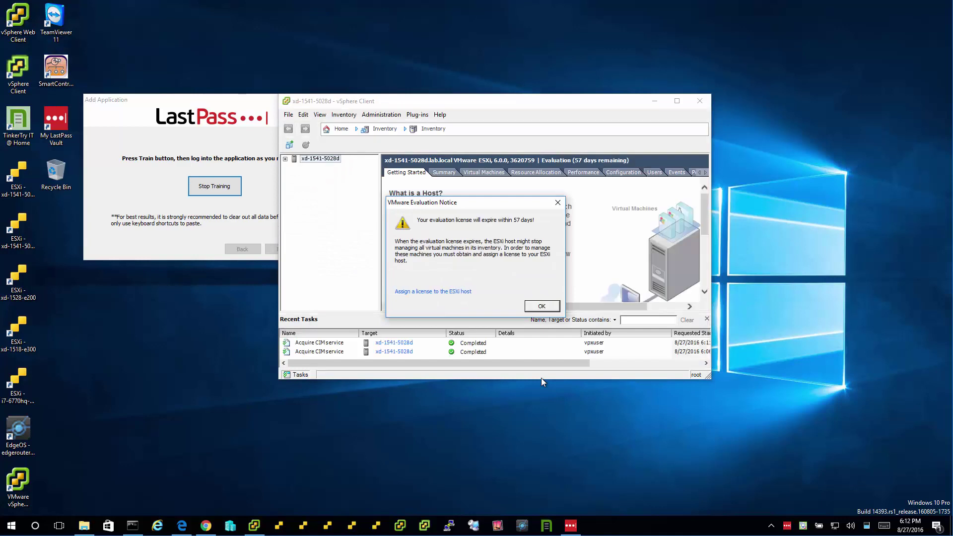
pyautogui.click(219, 192)
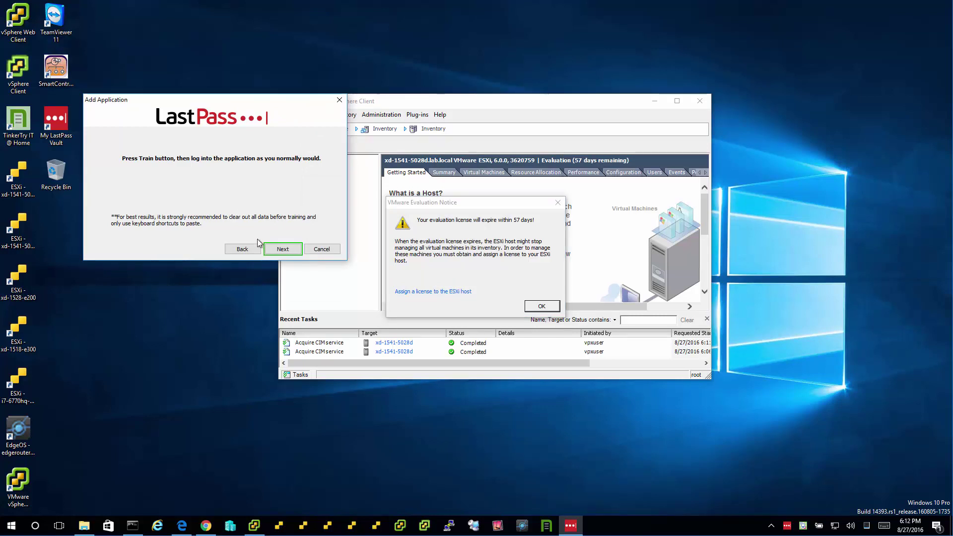
# - Save the trained vSphere Client entry with AutoFill turned on
pyautogui.click(293, 252)
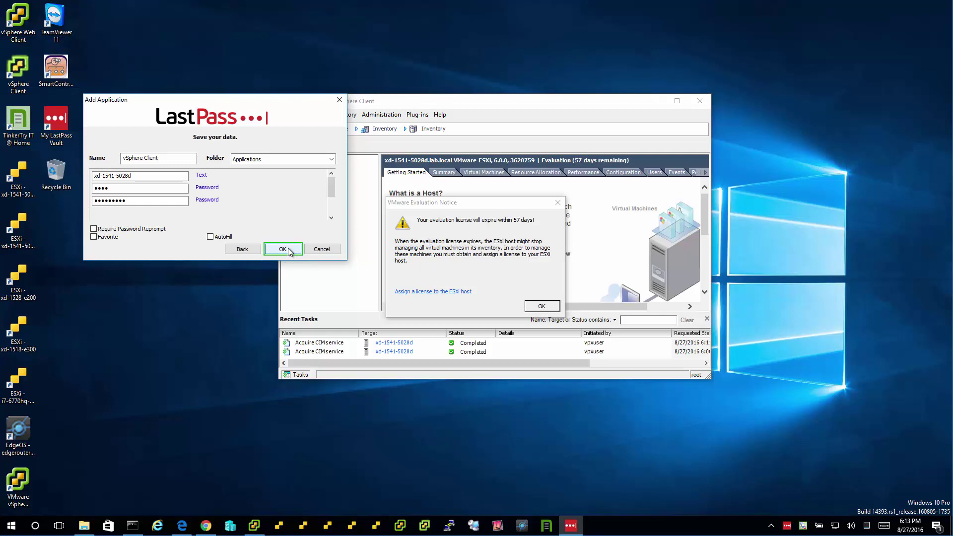
pyautogui.click(211, 237)
pyautogui.click(296, 253)
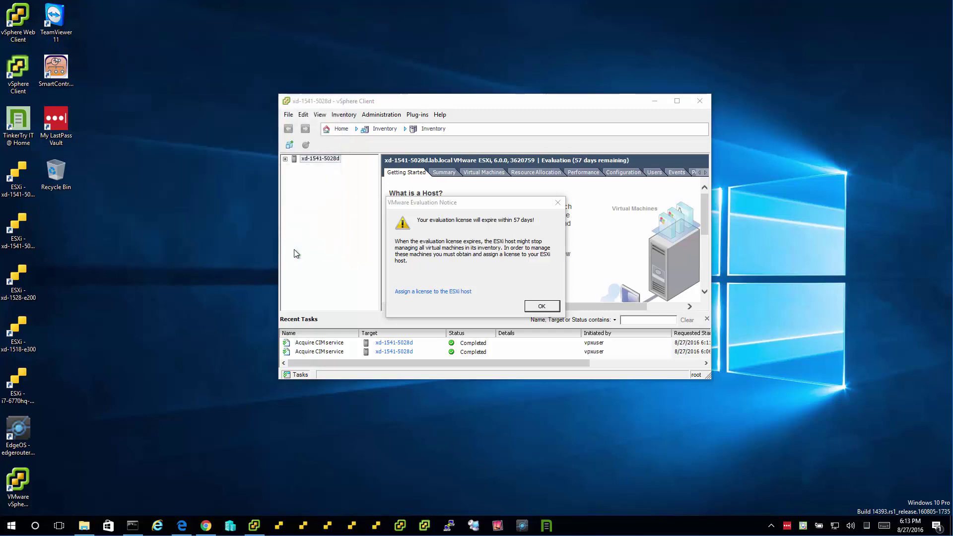
# - Dismiss vSphere's evaluation licence notice and vCenter warning, then minimize vSphere Client
pyautogui.click(538, 307)
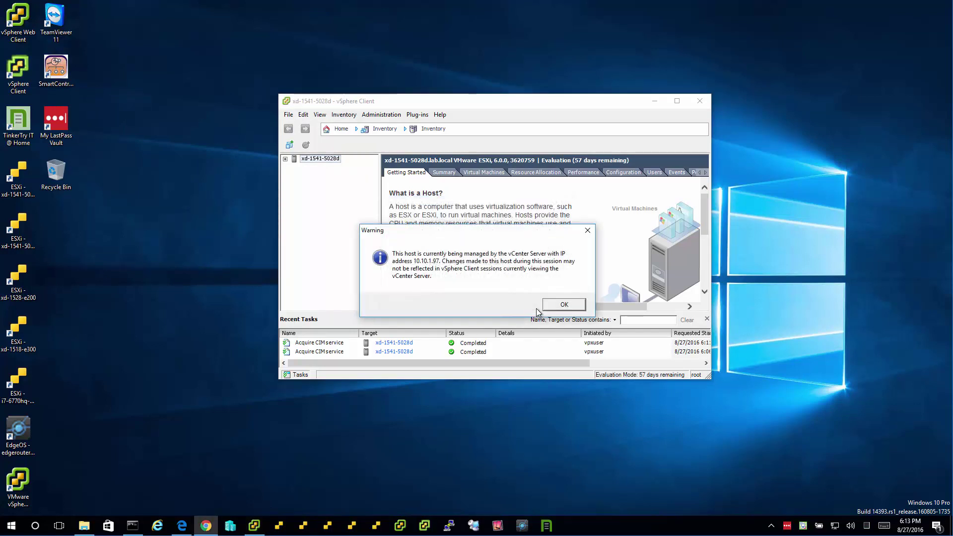
pyautogui.click(565, 305)
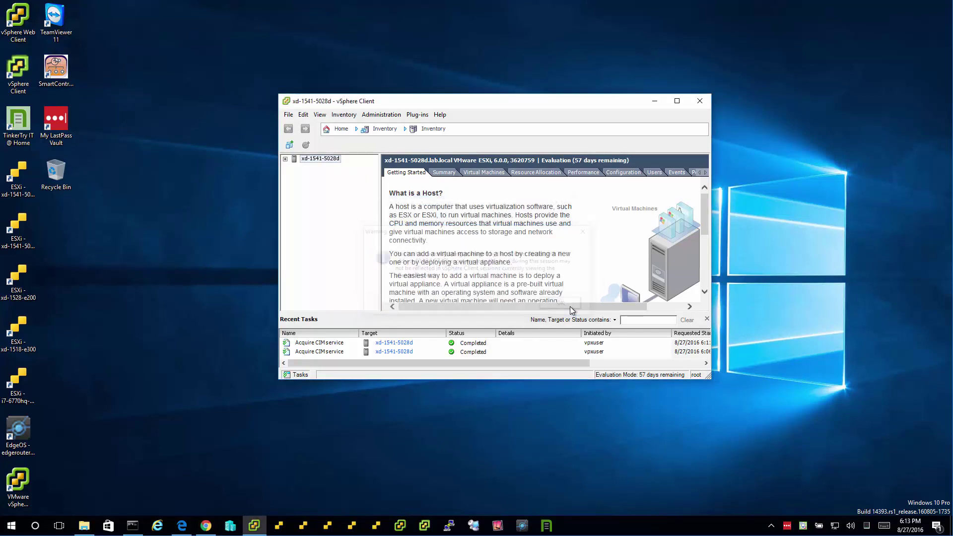
pyautogui.click(656, 102)
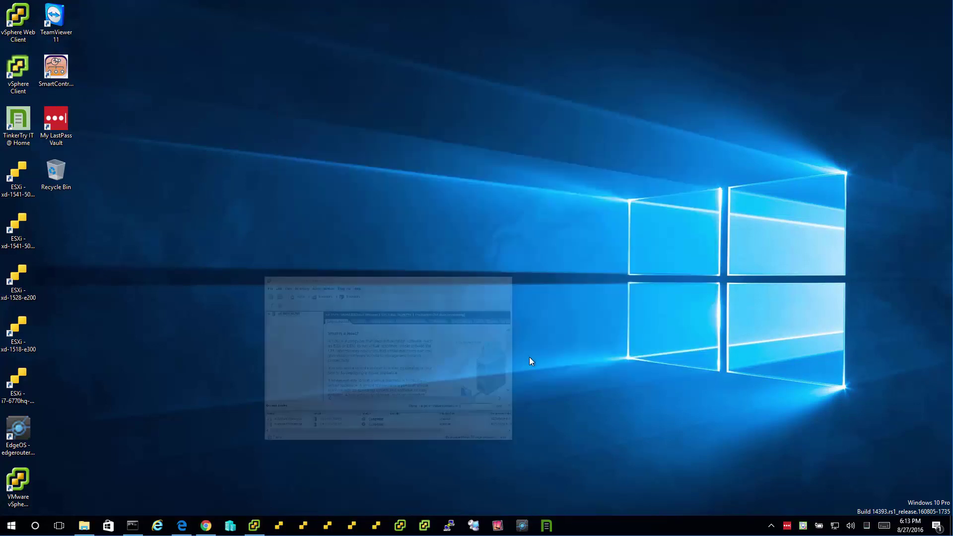
# - Launch a fresh vSphere Client login window and clear its IP field
pyautogui.rightClick(252, 529)
pyautogui.click(257, 471)
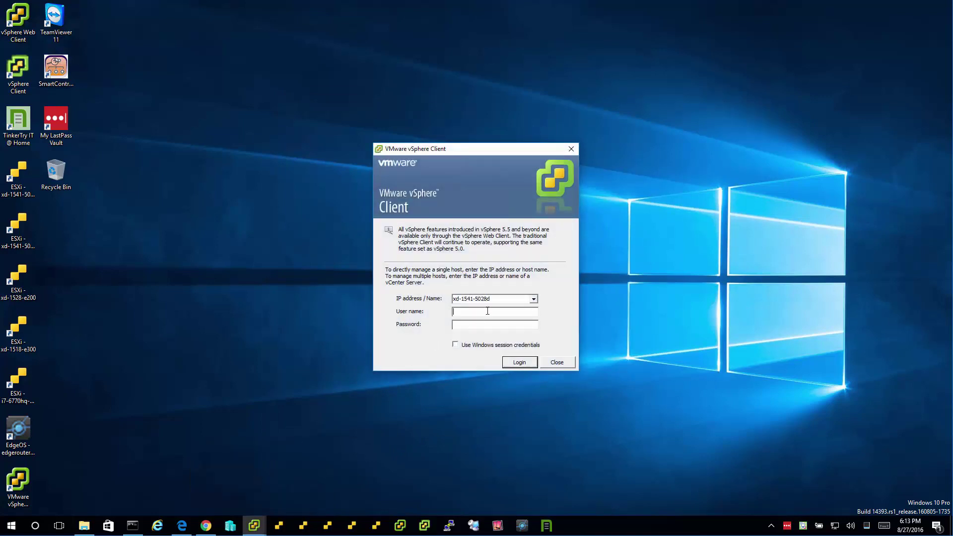
pyautogui.doubleClick(494, 299)
pyautogui.press('Delete')
# - Add the vSphere Client window as a new LastPass application and begin training its login
pyautogui.rightClick(787, 526)
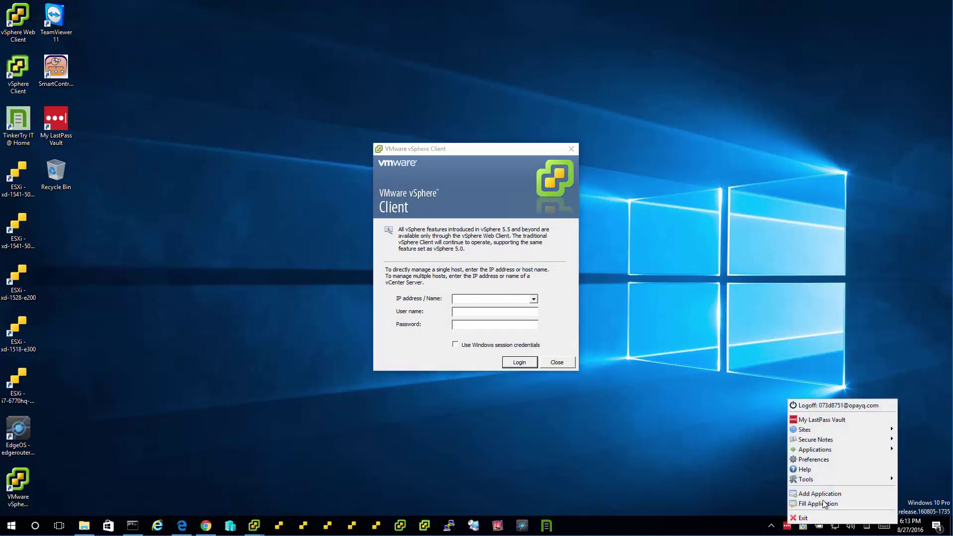
pyautogui.click(826, 495)
pyautogui.click(205, 176)
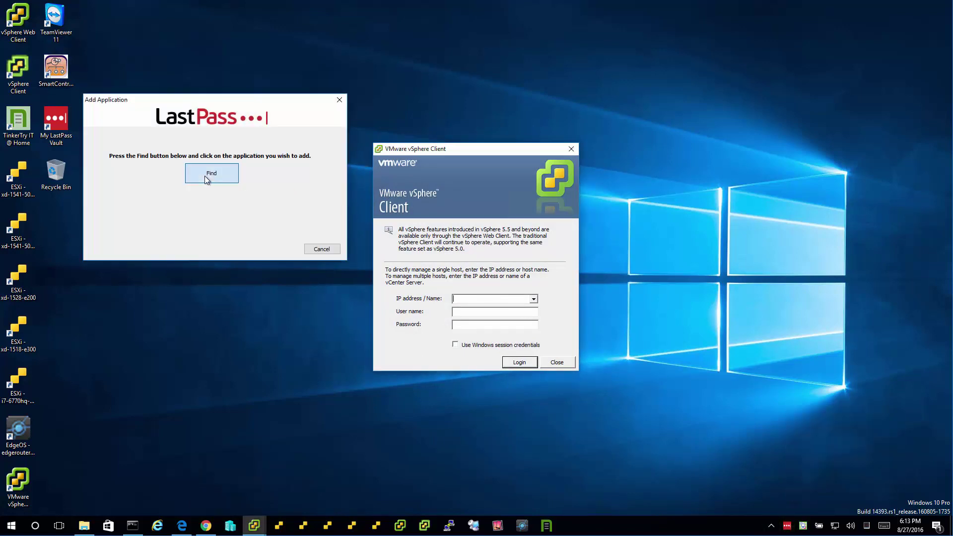
pyautogui.click(446, 194)
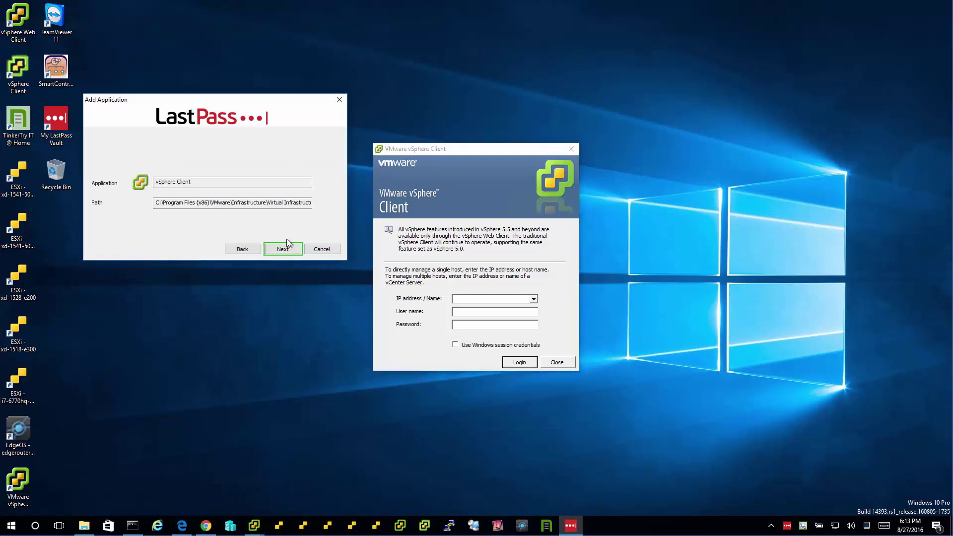
pyautogui.click(282, 249)
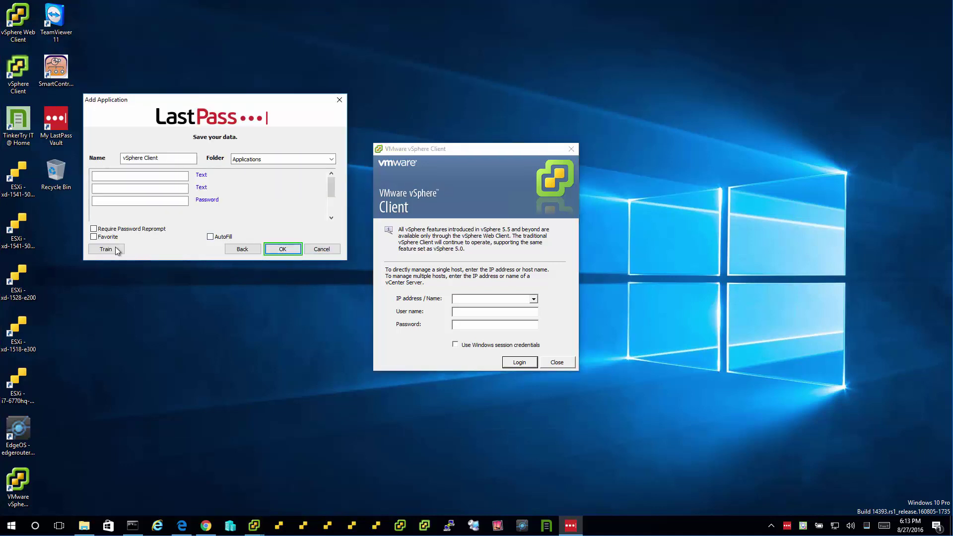
pyautogui.click(215, 186)
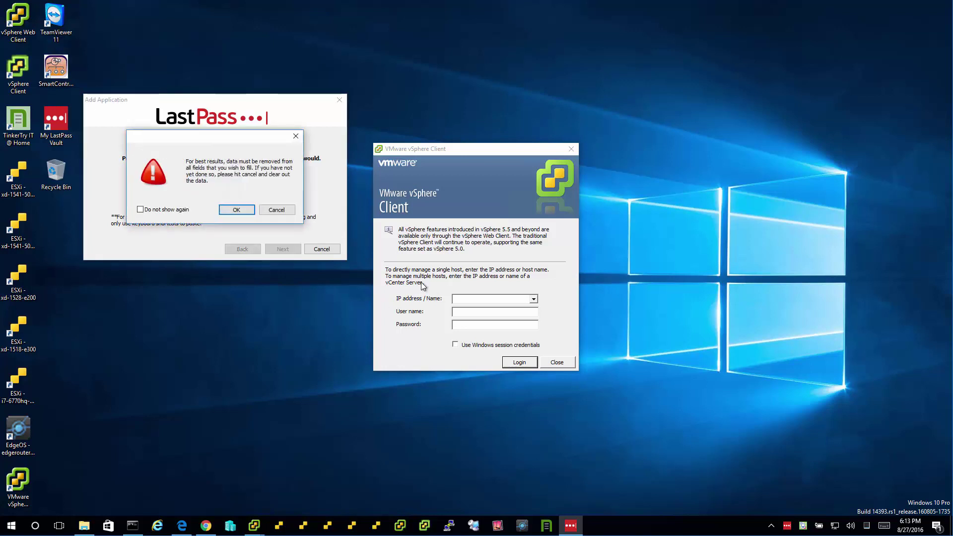
pyautogui.click(237, 209)
# - Log into vcsa with the administrator account and password, then stop training
pyautogui.click(479, 299)
pyautogui.write('v')
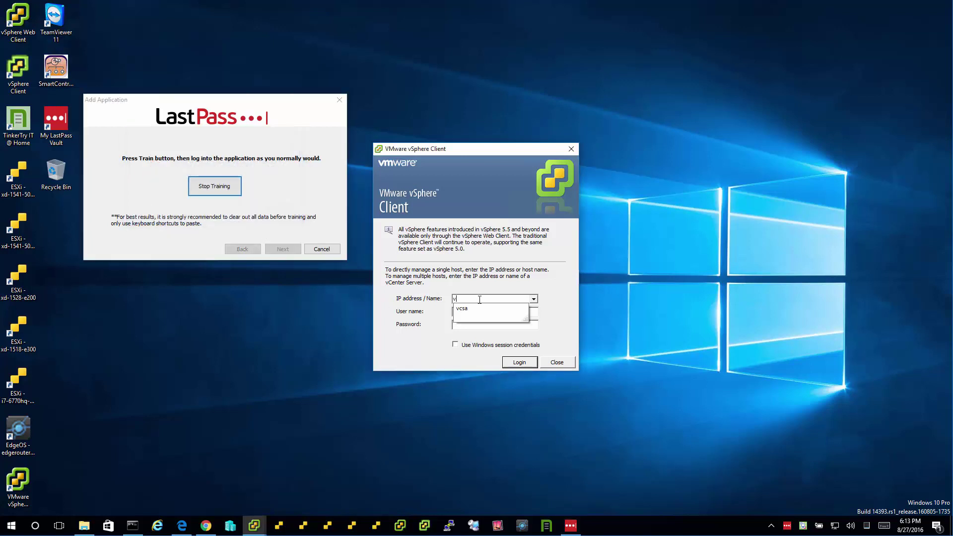
pyautogui.write('csaadministrator@vsphere.local********')
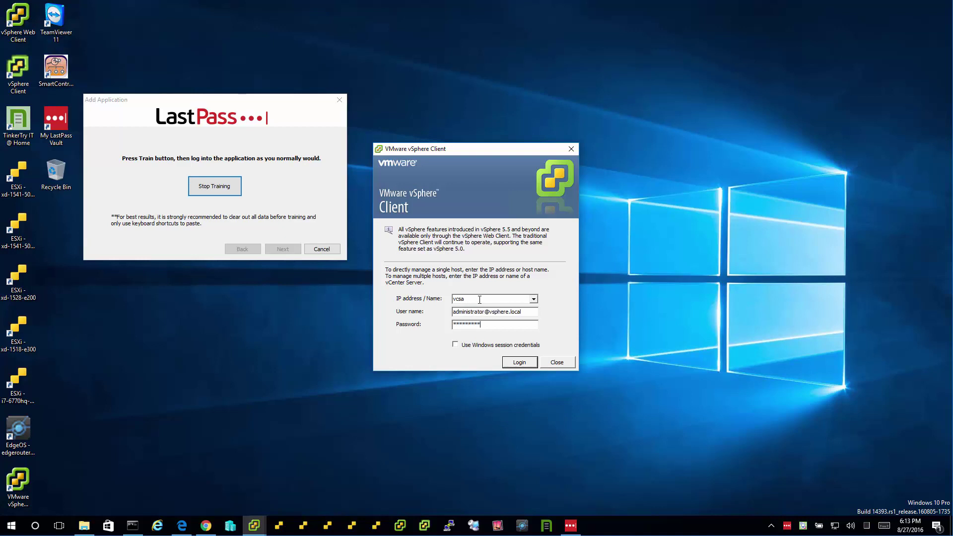
pyautogui.click(527, 362)
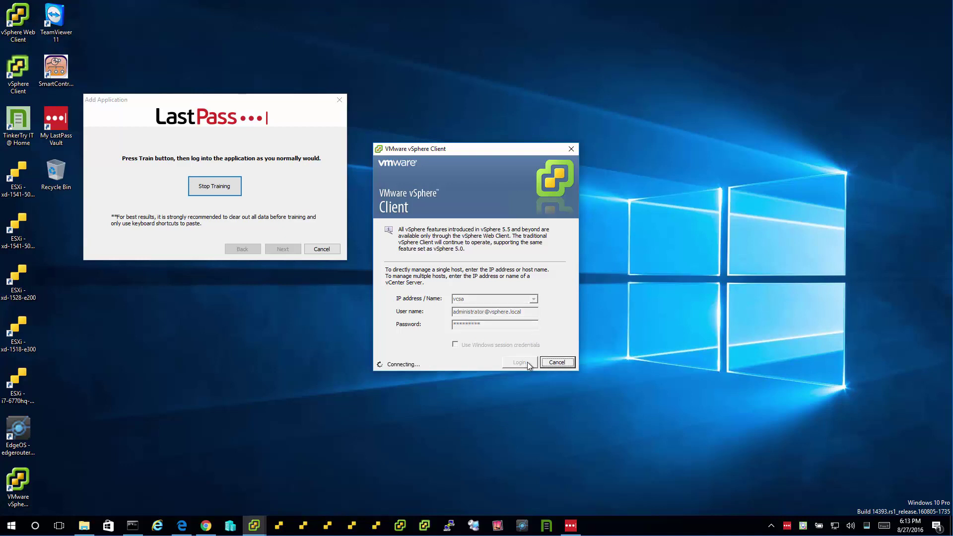
pyautogui.click(233, 190)
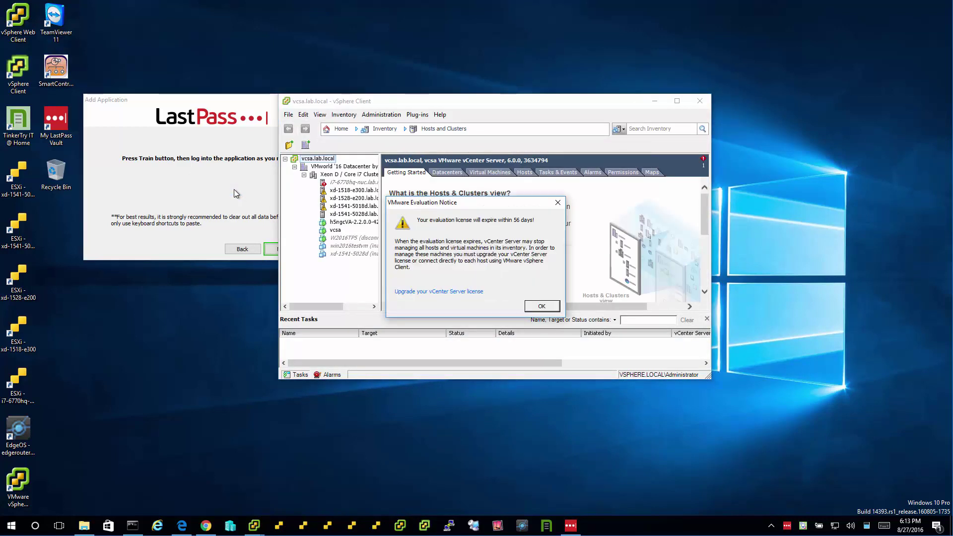
# - Dismiss the evaluation notice, minimize vSphere, and save the second vSphere Client entry
pyautogui.click(556, 308)
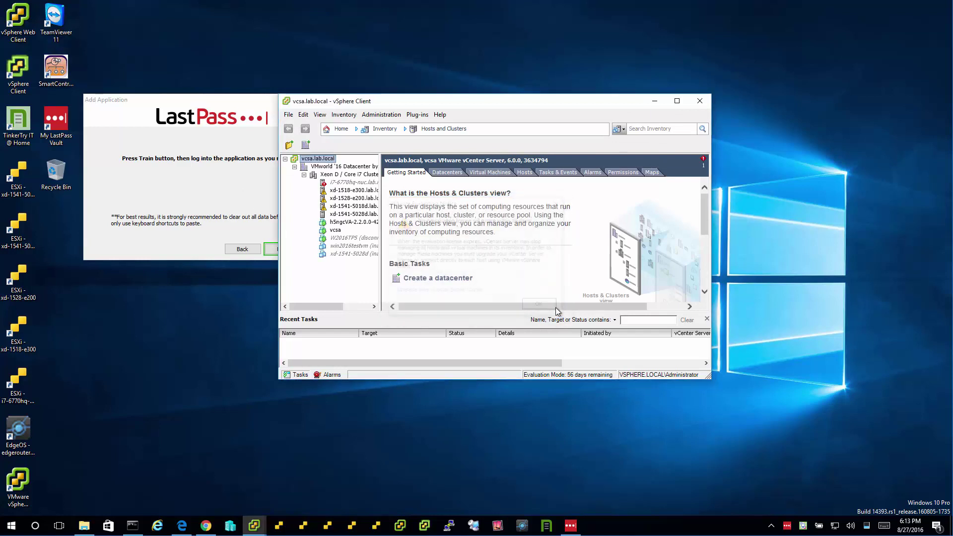
pyautogui.click(655, 102)
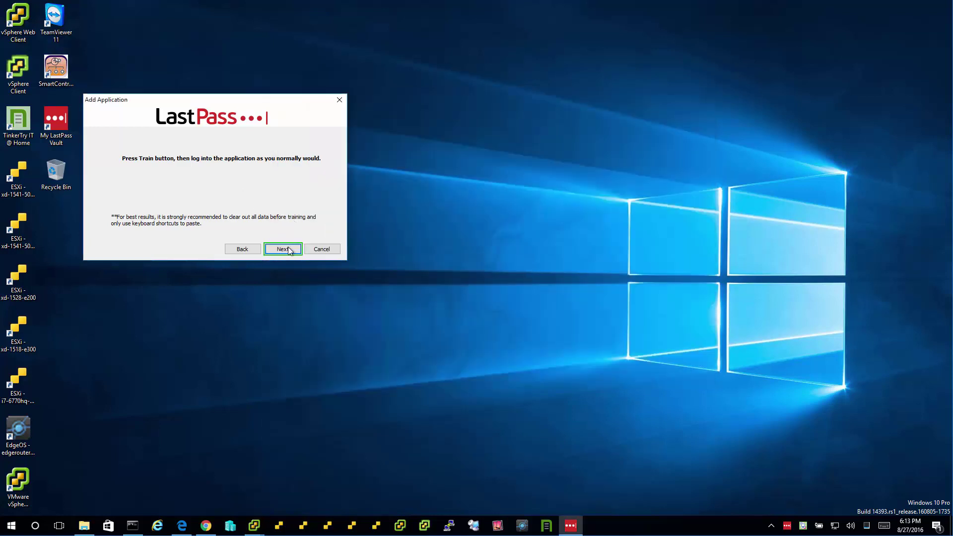
pyautogui.click(292, 250)
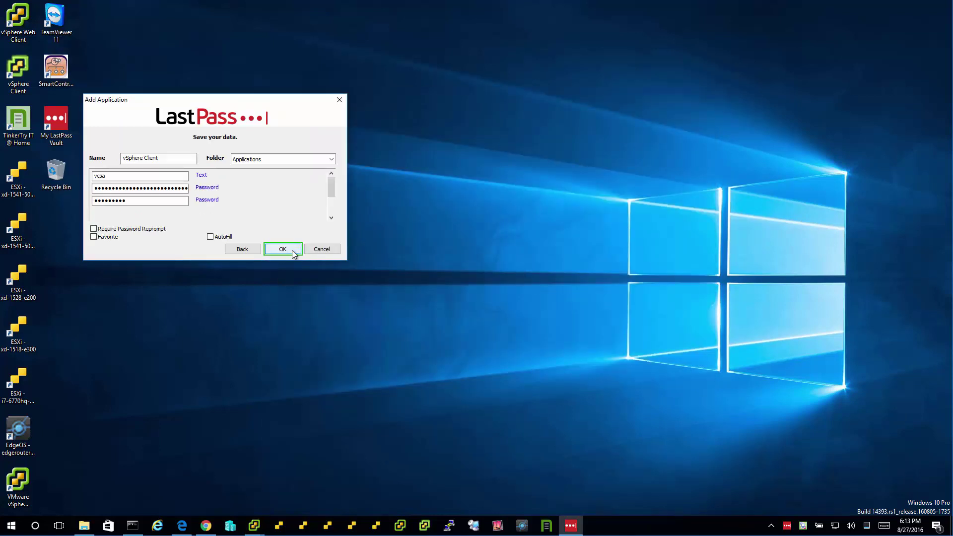
pyautogui.click(290, 252)
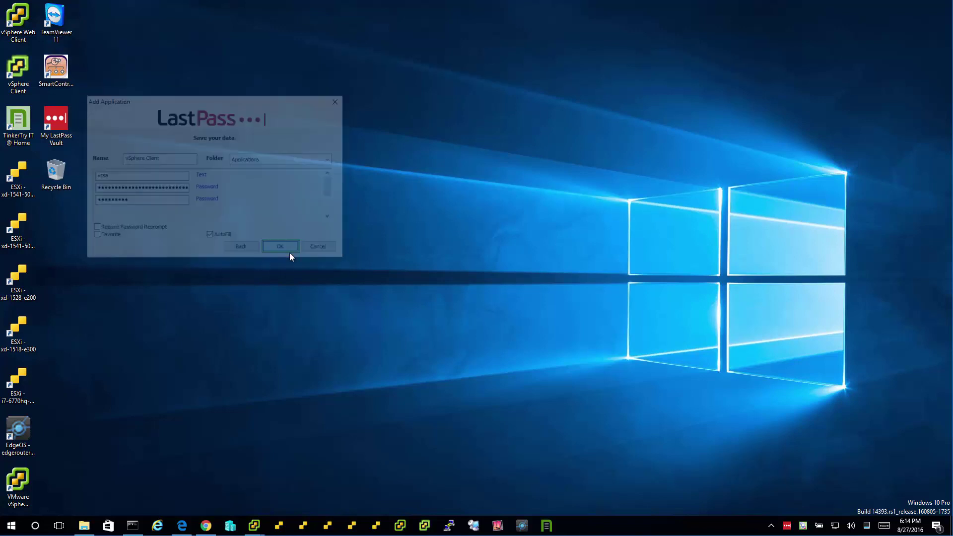
# - Launch the vSphere Client login and target it with LastPass Fill Application
pyautogui.rightClick(254, 526)
pyautogui.click(255, 473)
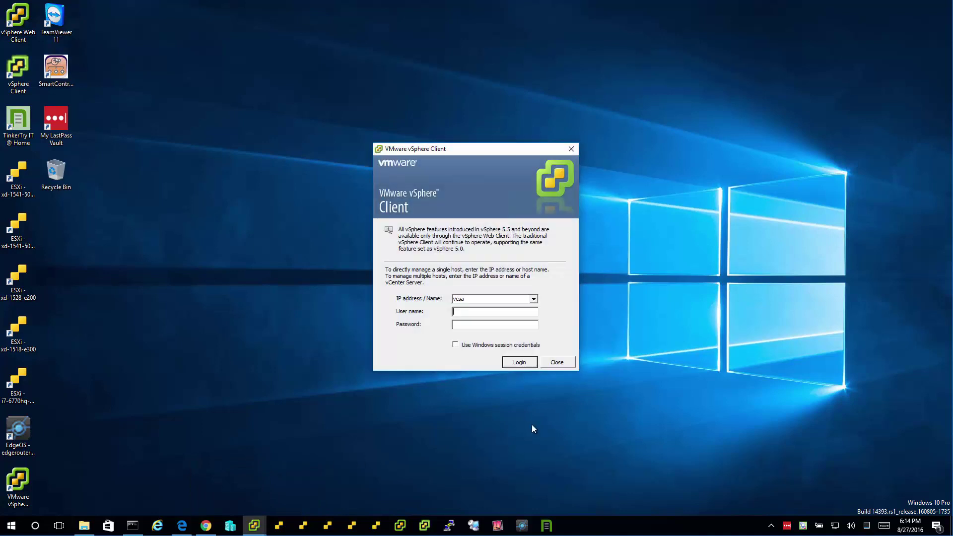
pyautogui.rightClick(788, 528)
pyautogui.click(815, 506)
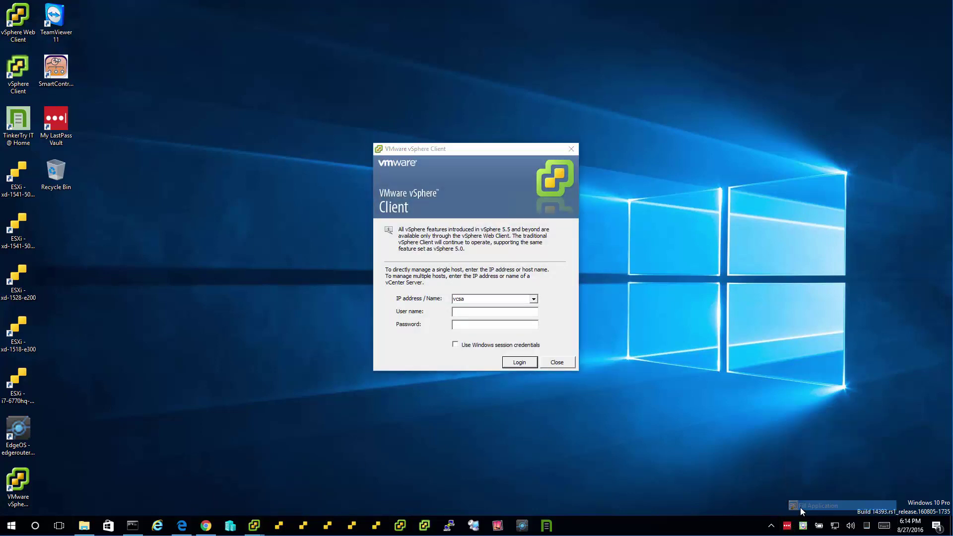
pyautogui.click(570, 337)
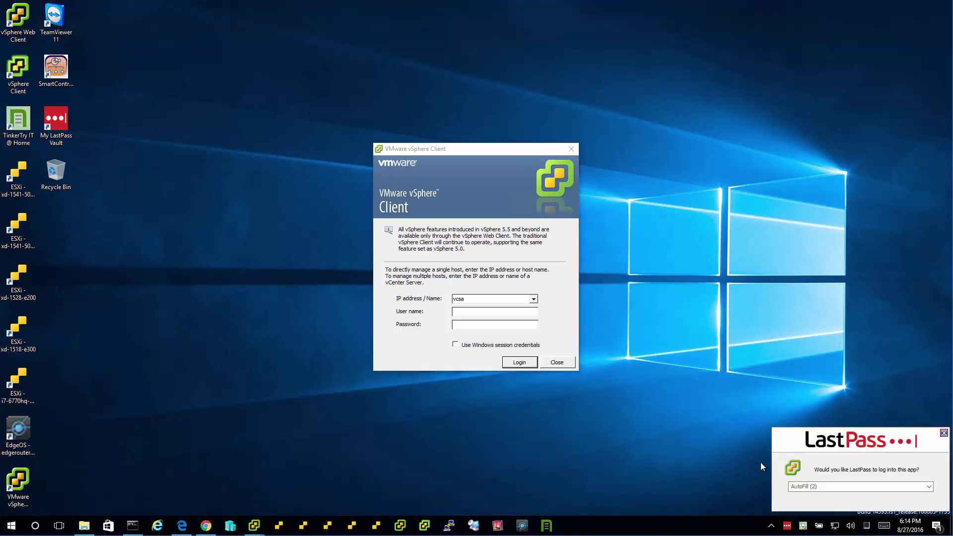
# - Fill the login from the xd-1541-5028d entry, dismiss the connection error, close the prompt
pyautogui.click(906, 487)
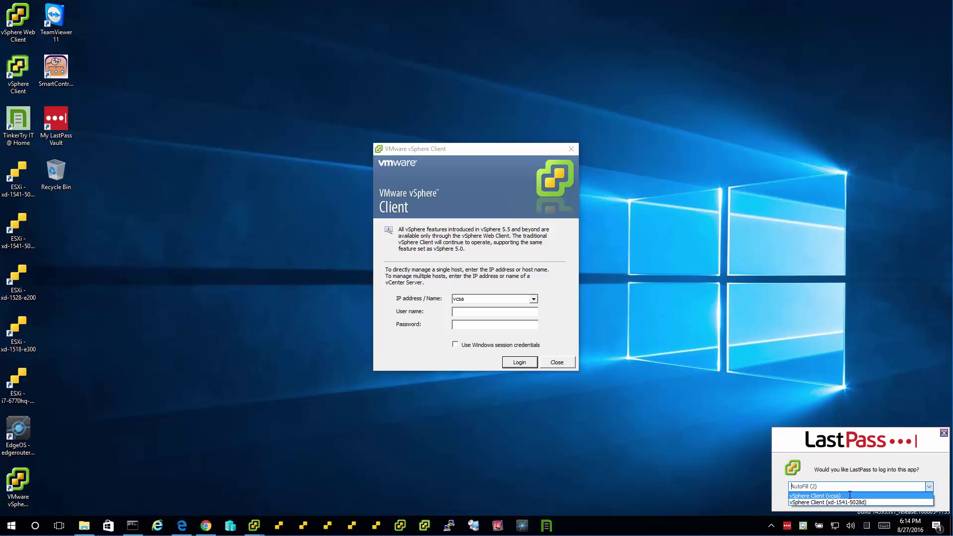
pyautogui.click(858, 502)
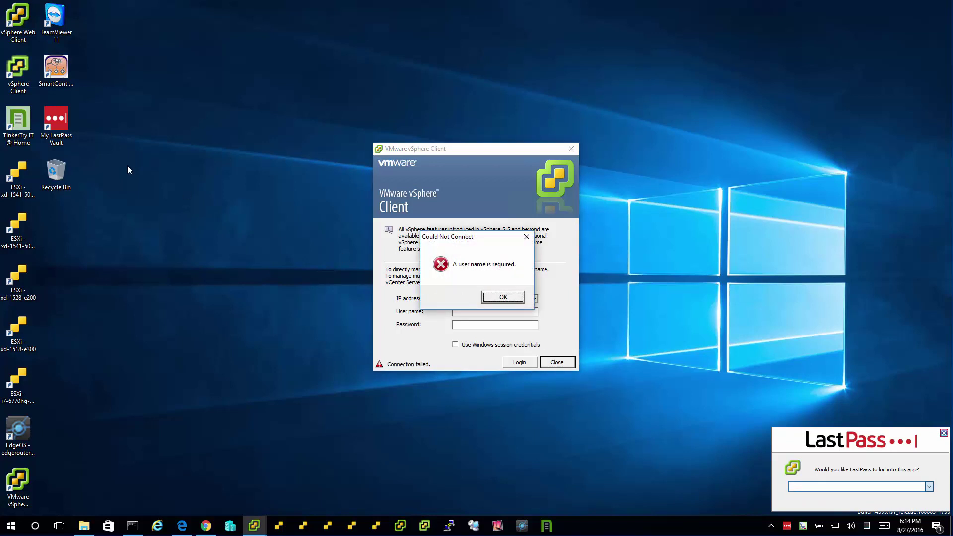
pyautogui.click(506, 299)
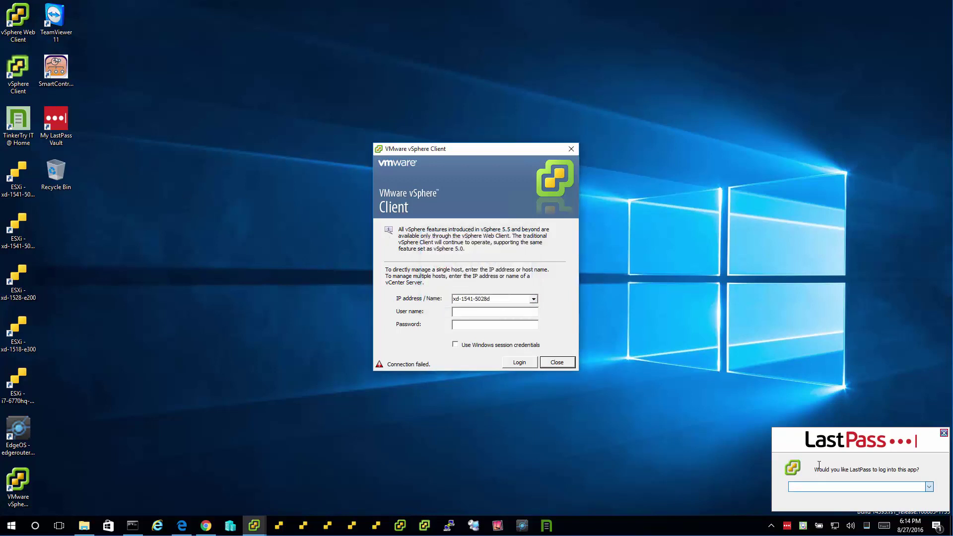
pyautogui.click(927, 488)
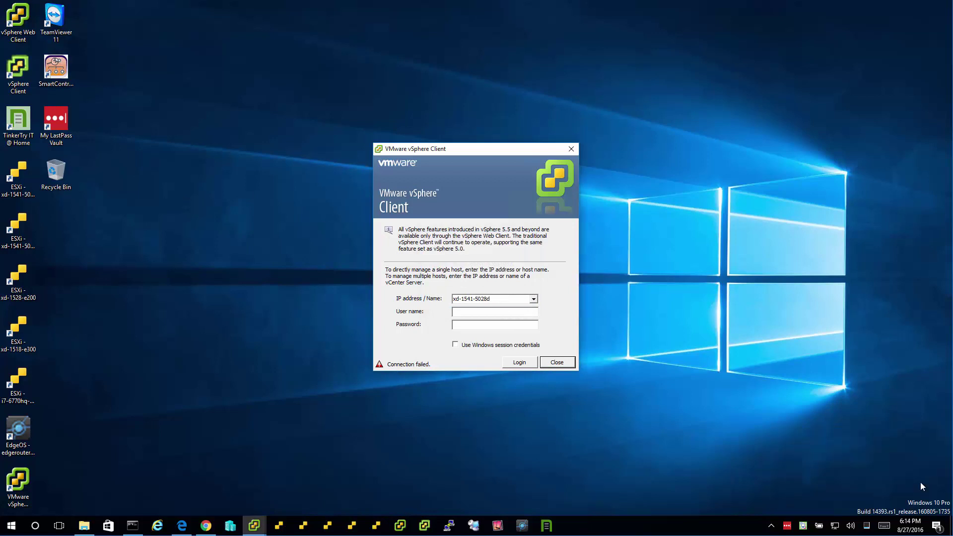
# - Fill the vSphere login from the vSphere Client (vcsa) entry, log into vcsa.lab.local, minimize
pyautogui.rightClick(783, 526)
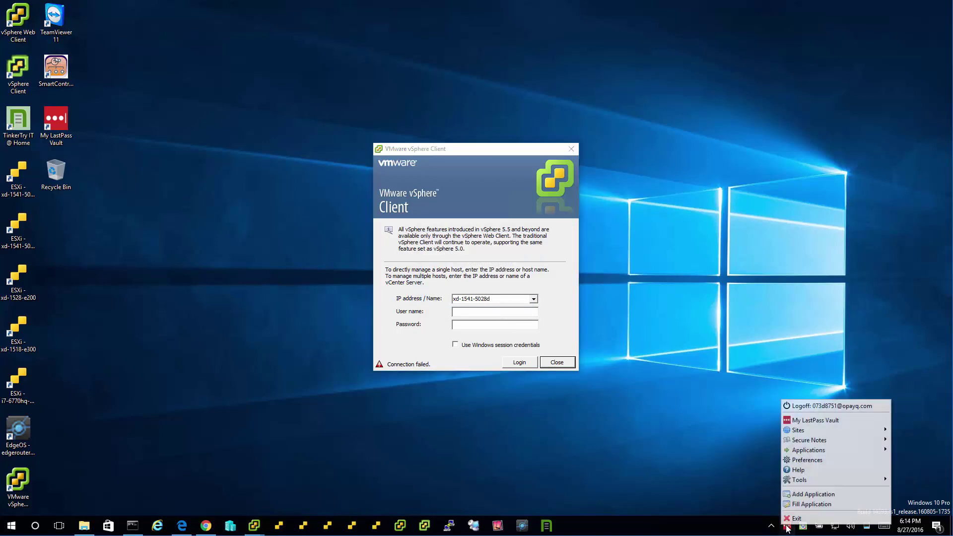
pyautogui.click(809, 503)
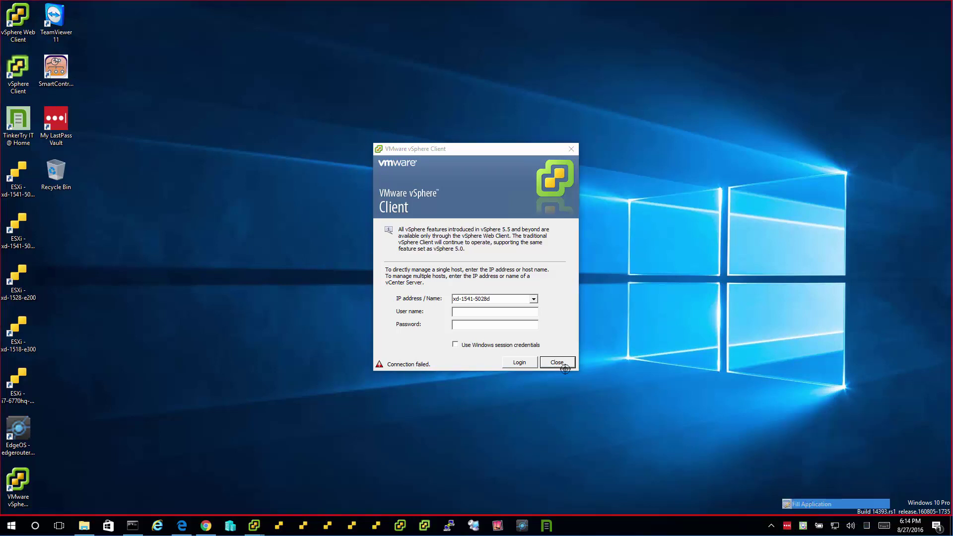
pyautogui.click(550, 347)
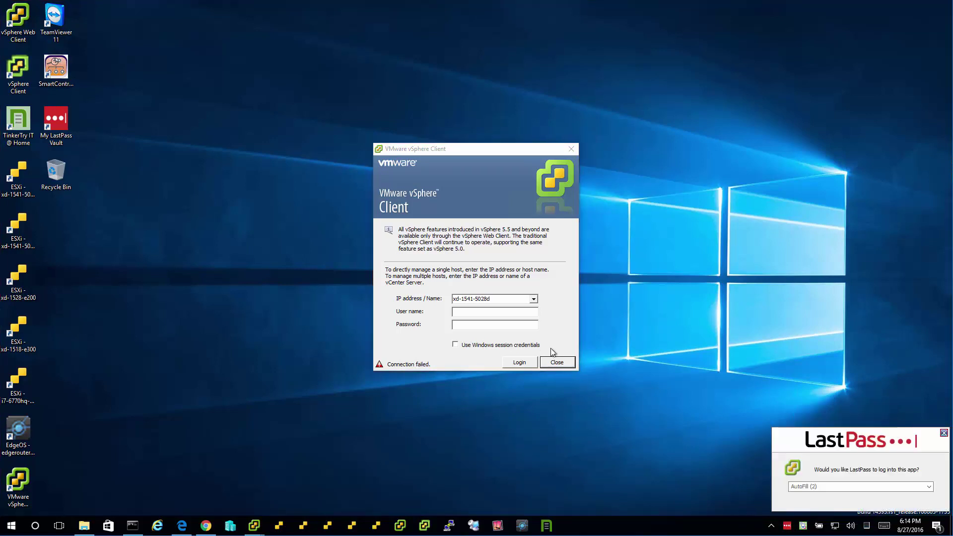
pyautogui.click(825, 487)
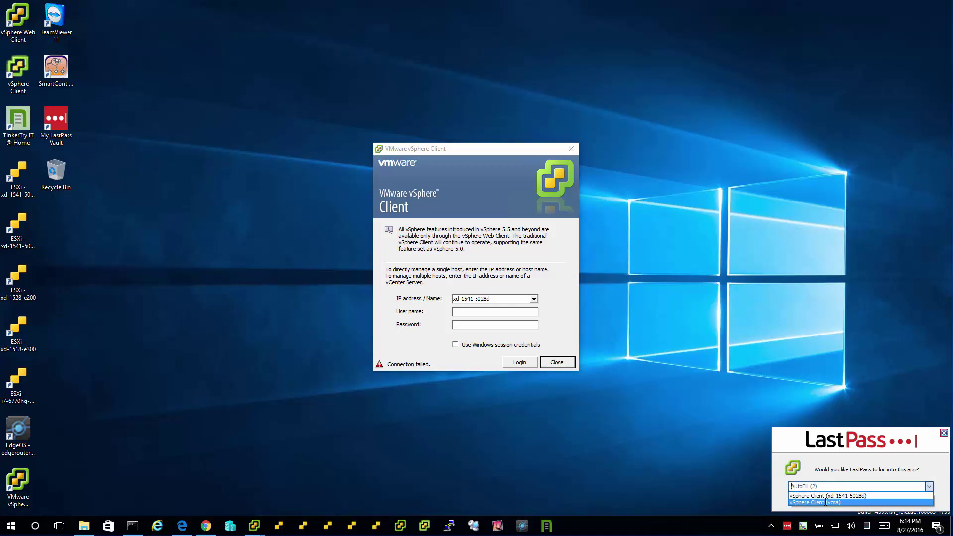
pyautogui.click(826, 503)
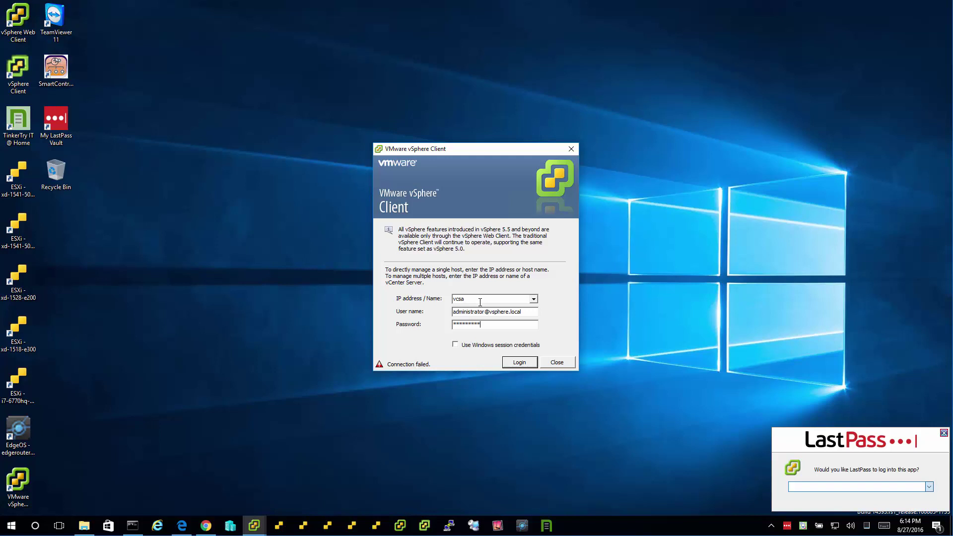
pyautogui.press('Return')
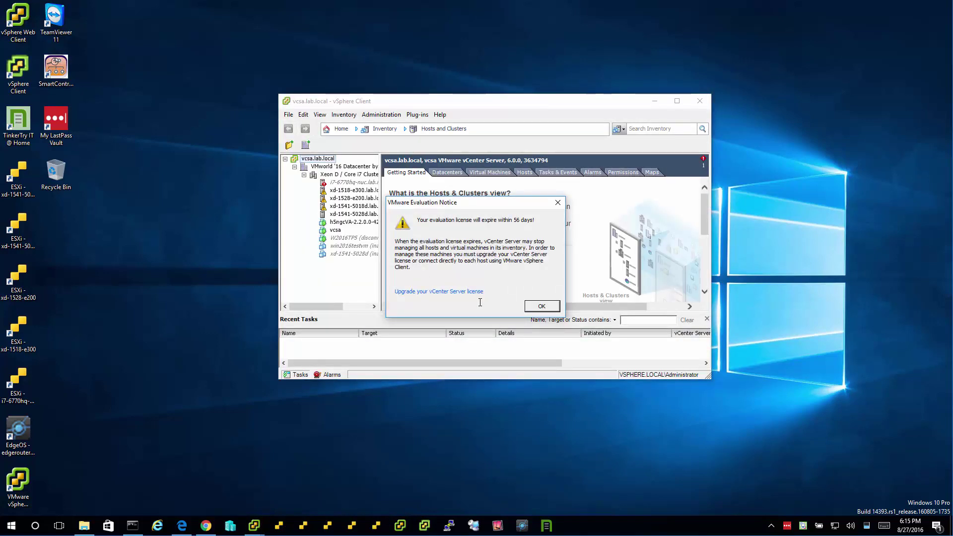
pyautogui.click(540, 307)
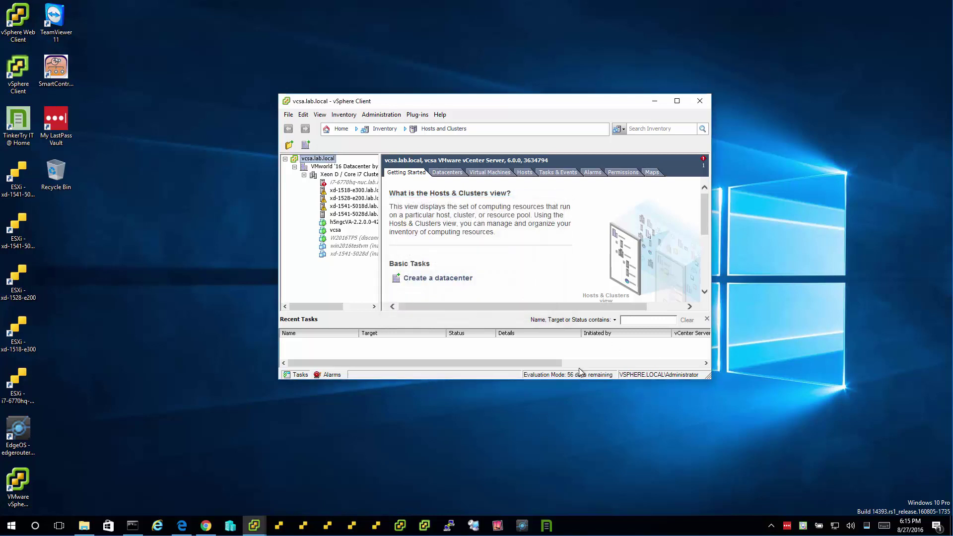
pyautogui.click(655, 101)
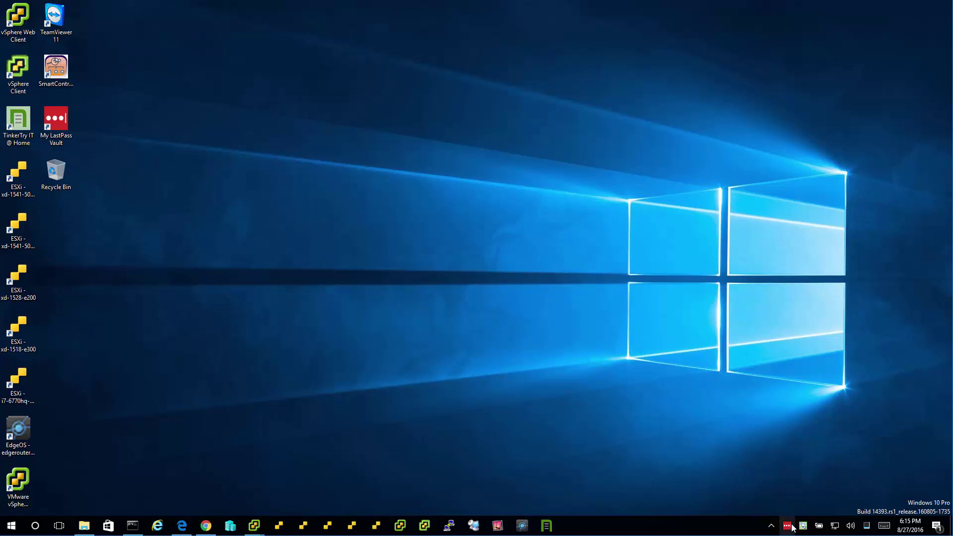
# - Open the vault's Applications folder and review the xd-1541-5028d vSphere Client entry, discarding edits
pyautogui.rightClick(788, 526)
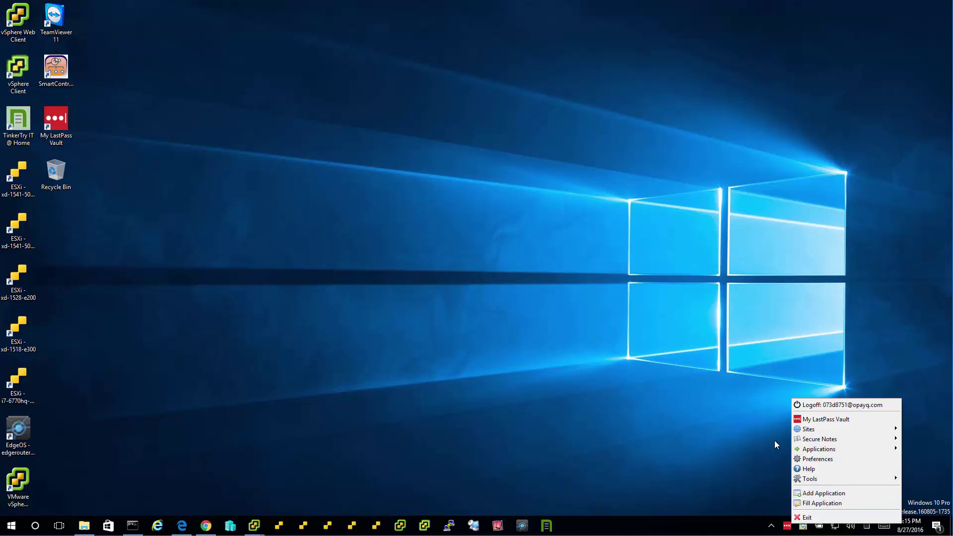
pyautogui.click(804, 420)
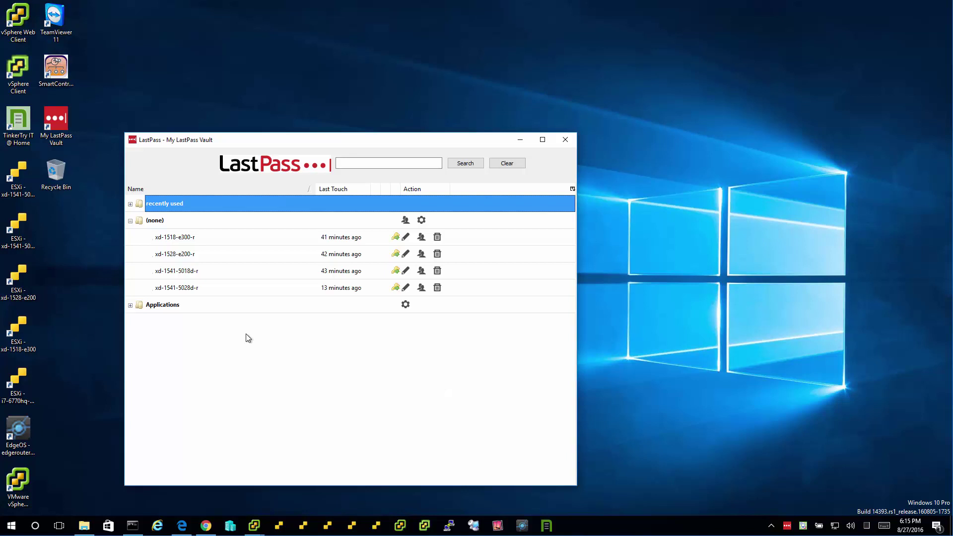
pyautogui.click(131, 305)
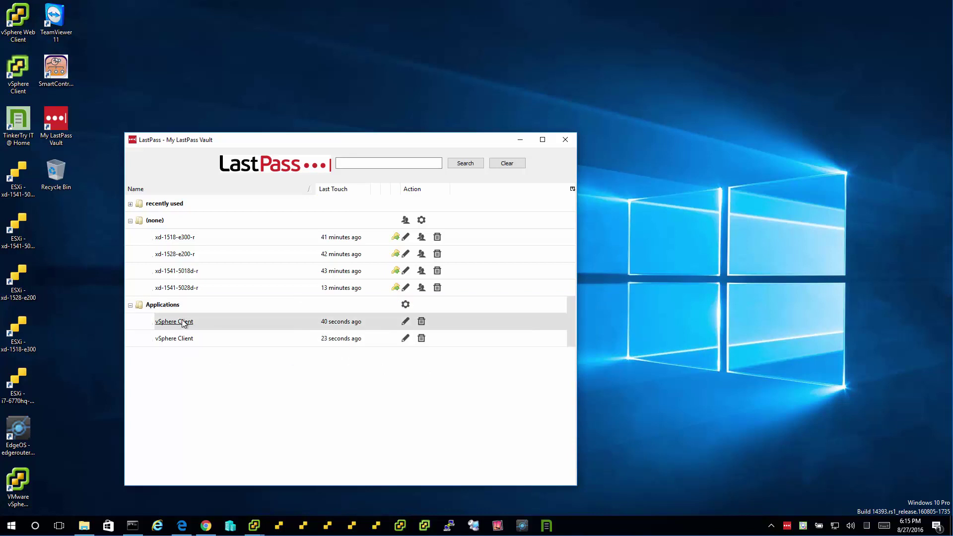
pyautogui.click(406, 321)
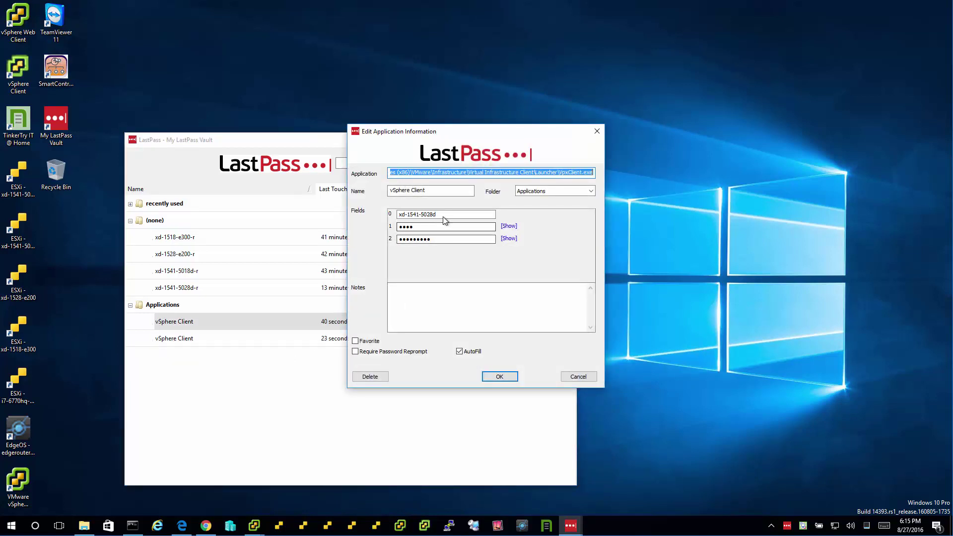
pyautogui.click(442, 214)
pyautogui.hotkey('ctrl', 'c')
pyautogui.click(389, 190)
pyautogui.hotkey('ctrl', 'v')
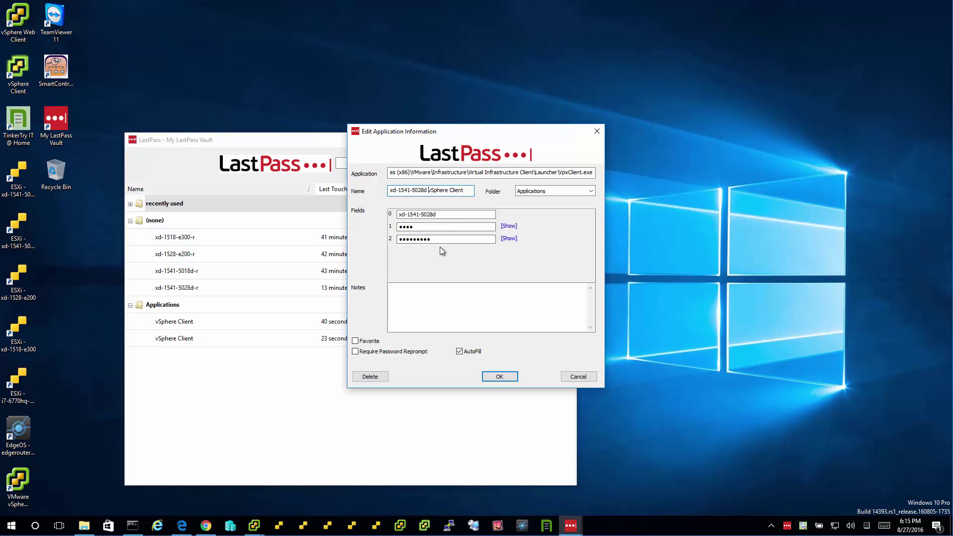
pyautogui.click(579, 377)
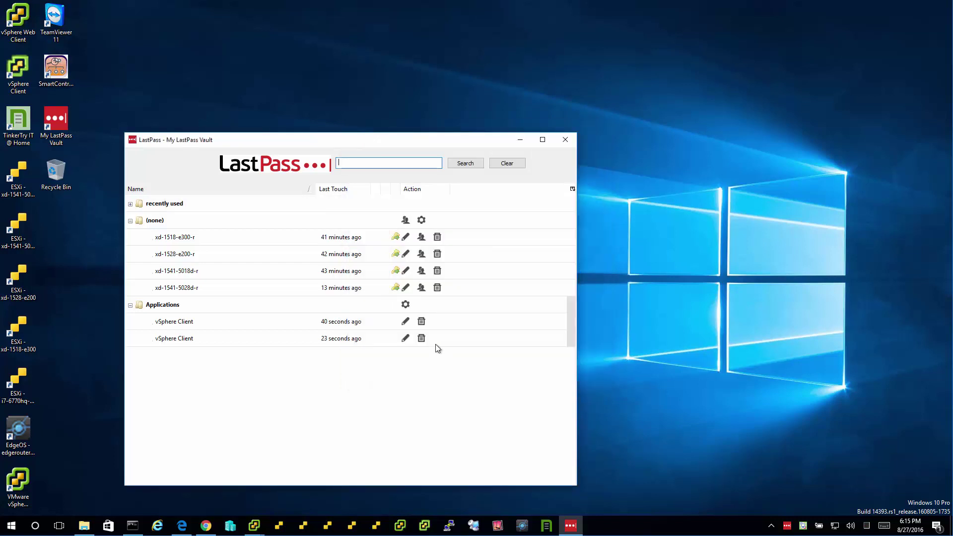
# - Delete both vSphere Client entries, confirming each, and close the vault window
pyautogui.click(422, 339)
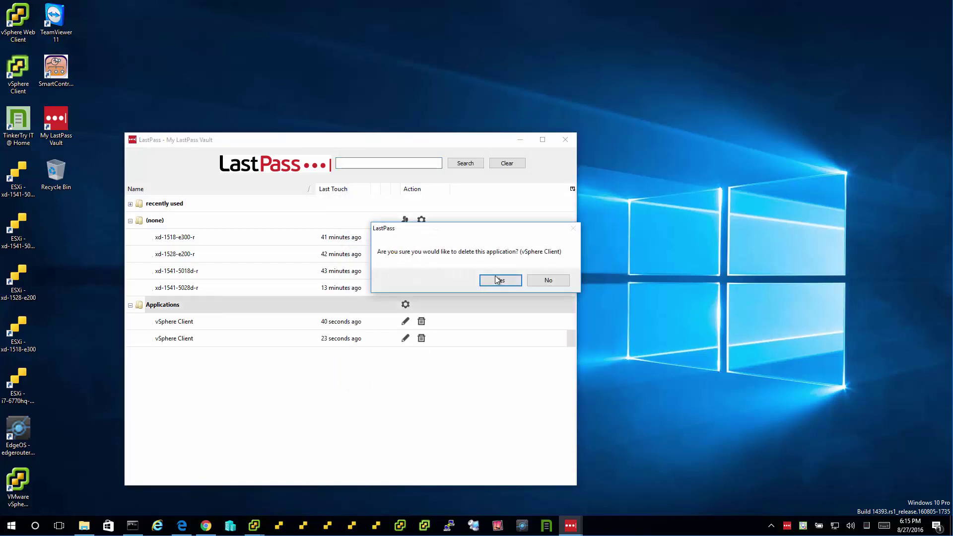
pyautogui.click(496, 278)
pyautogui.click(405, 322)
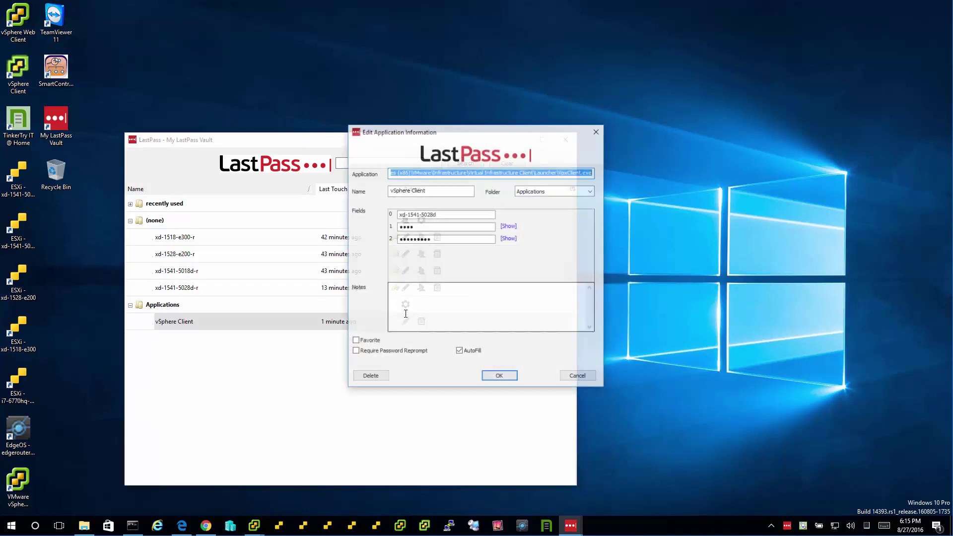
pyautogui.click(370, 377)
pyautogui.click(501, 280)
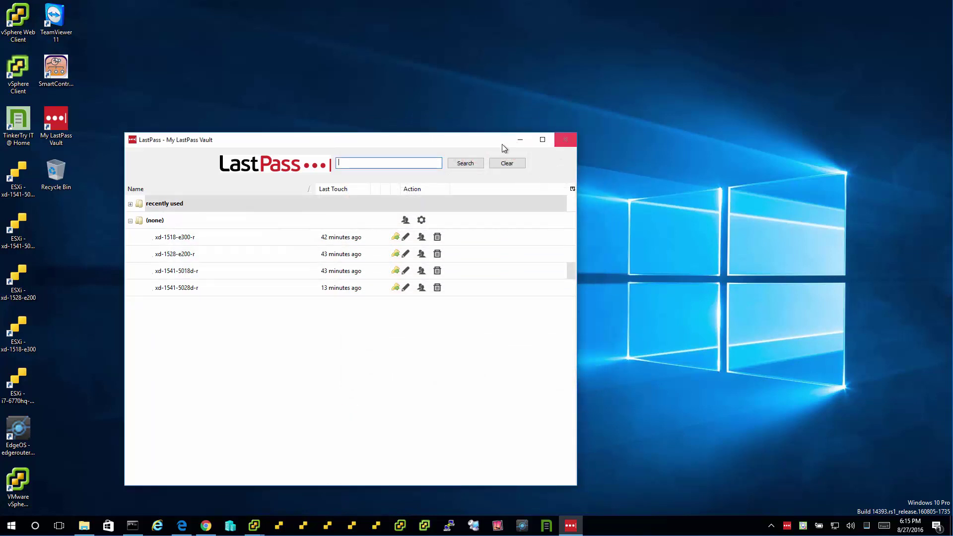
pyautogui.click(566, 140)
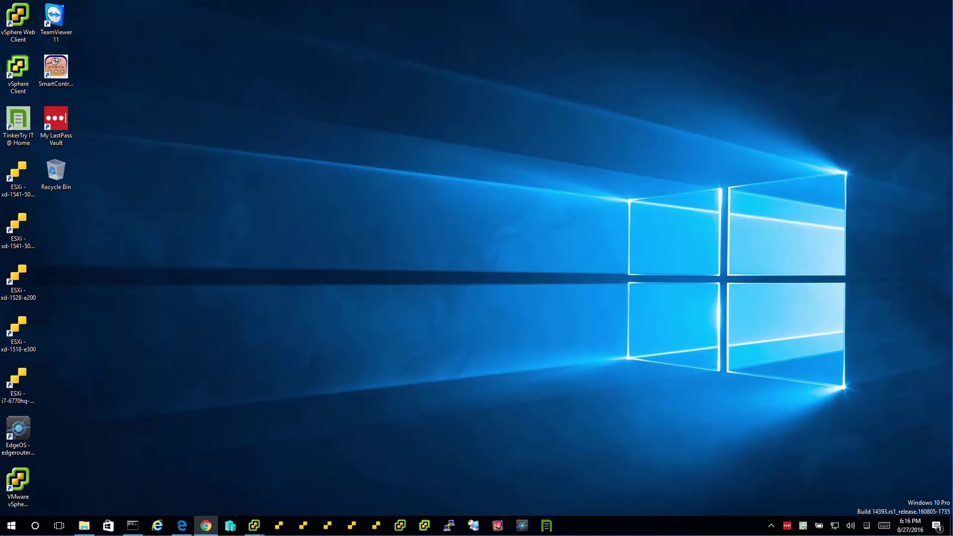
# - Close all open vSphere Client windows and relaunch a fresh vSphere Client login window
pyautogui.rightClick(256, 526)
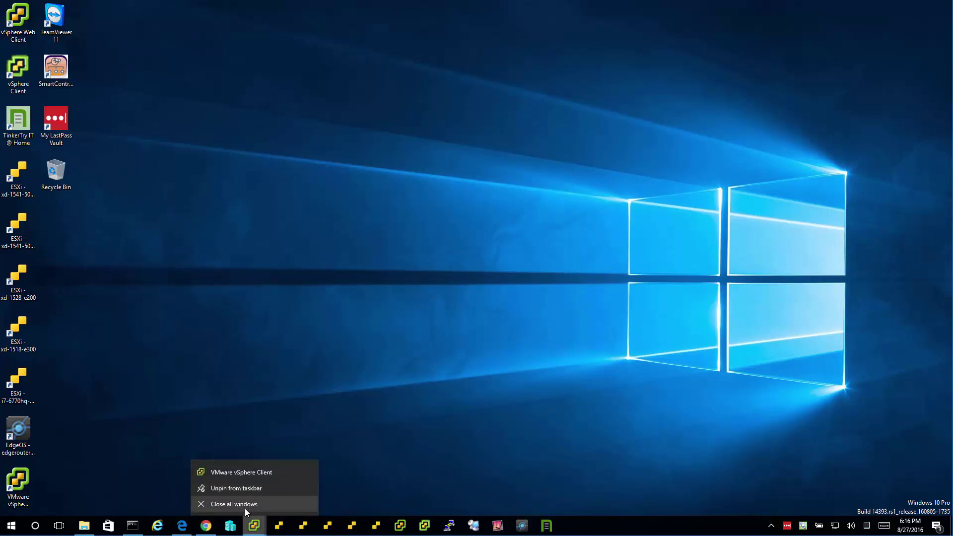
pyautogui.click(245, 508)
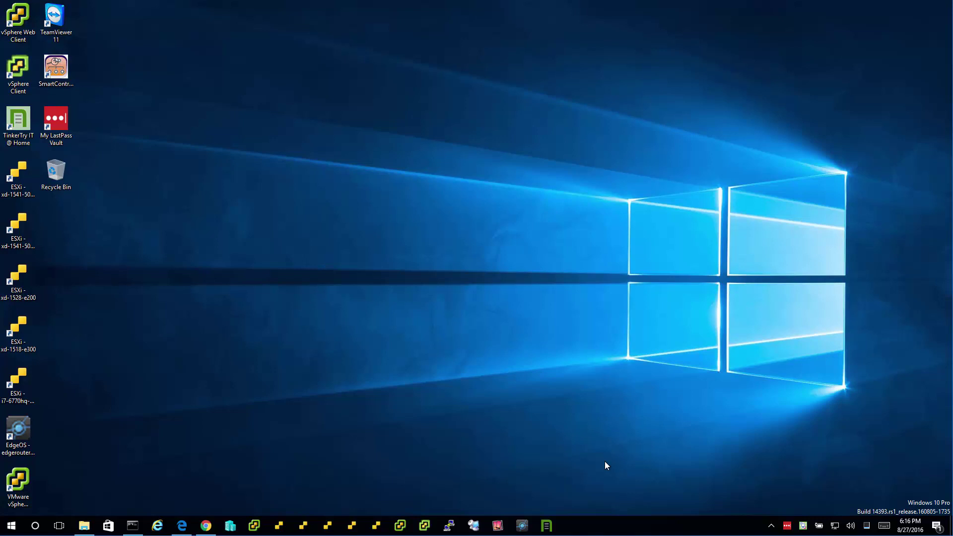
pyautogui.click(254, 526)
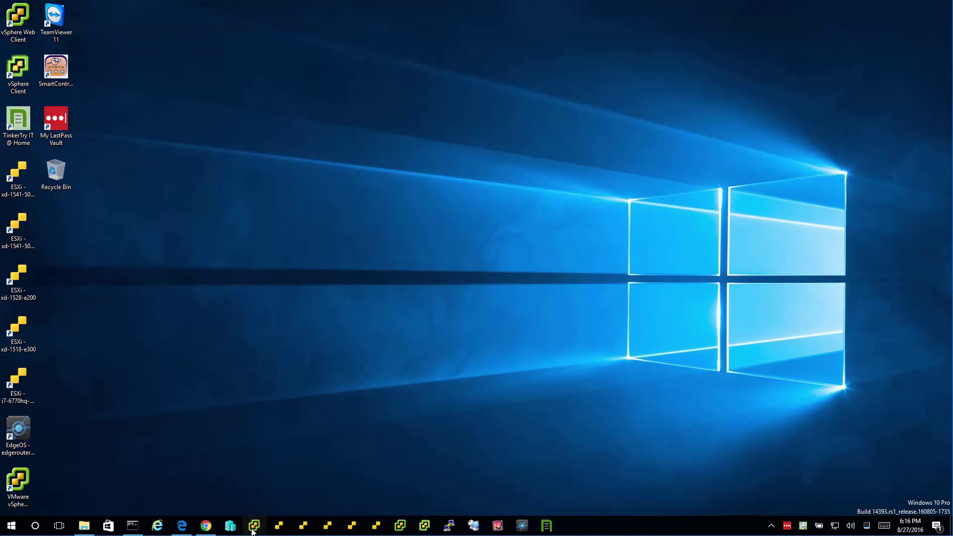
# - Start a new LastPass application entry for the vSphere Client window and advance to the training page
pyautogui.click(789, 531)
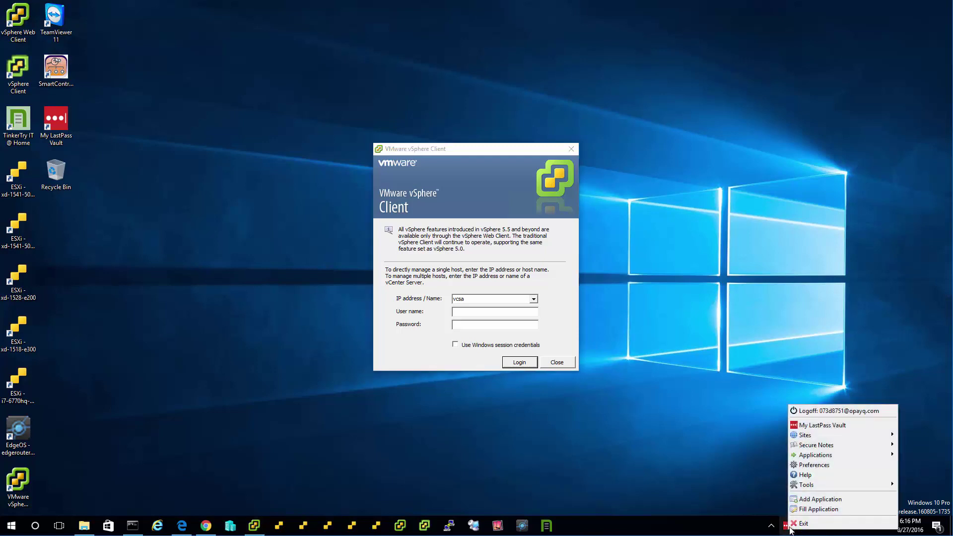
pyautogui.click(814, 500)
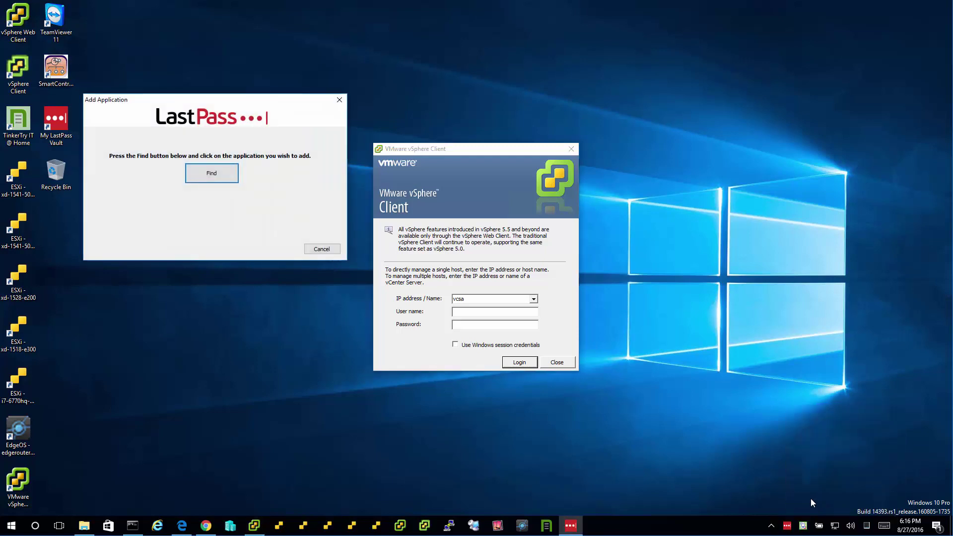
pyautogui.click(215, 175)
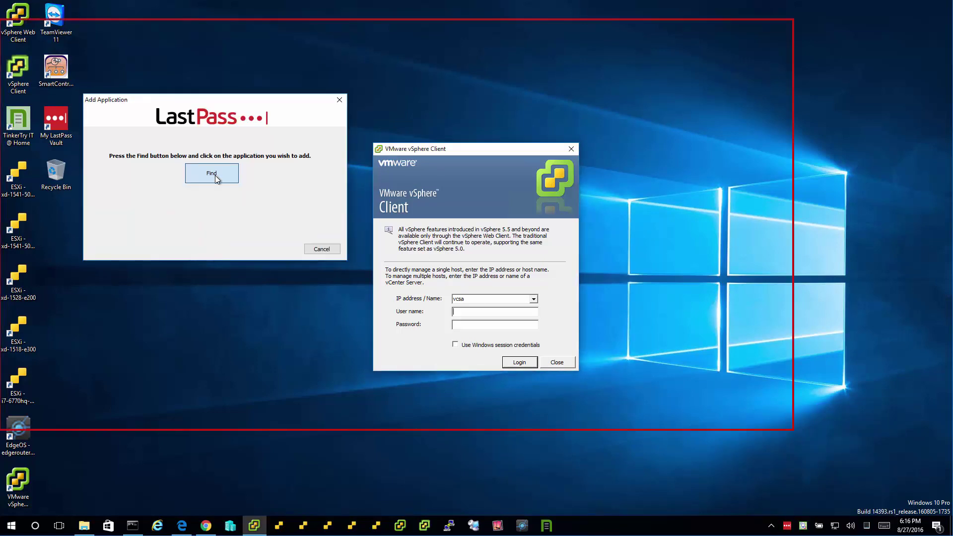
pyautogui.click(467, 164)
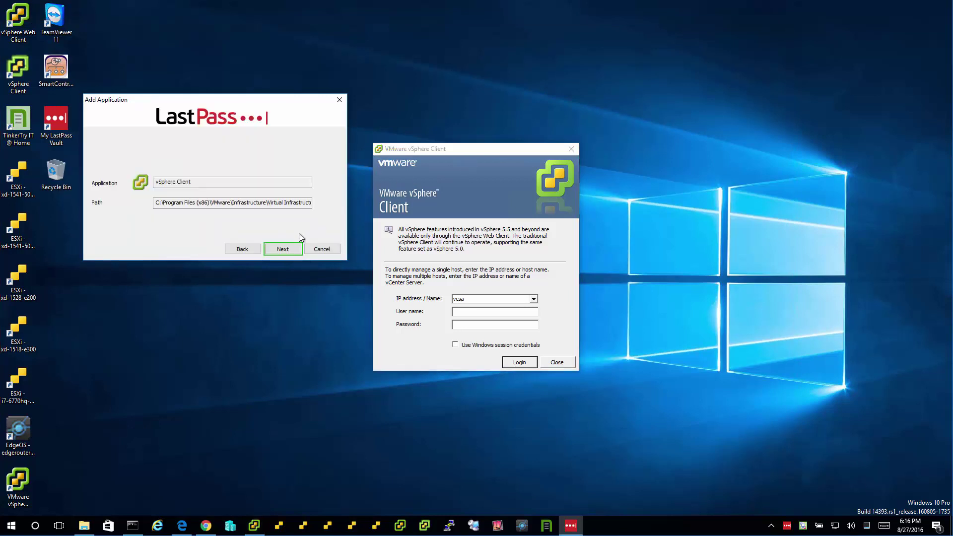
pyautogui.click(291, 251)
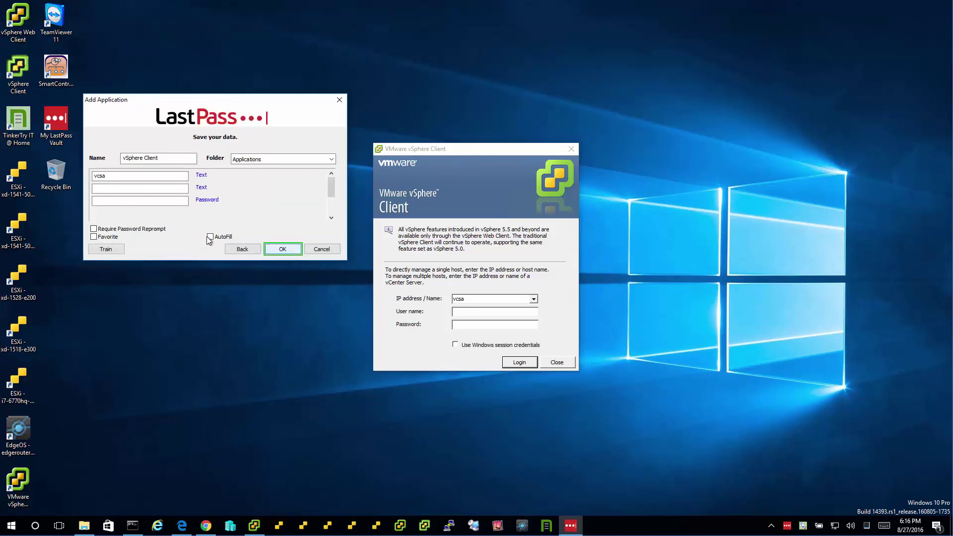
pyautogui.click(114, 249)
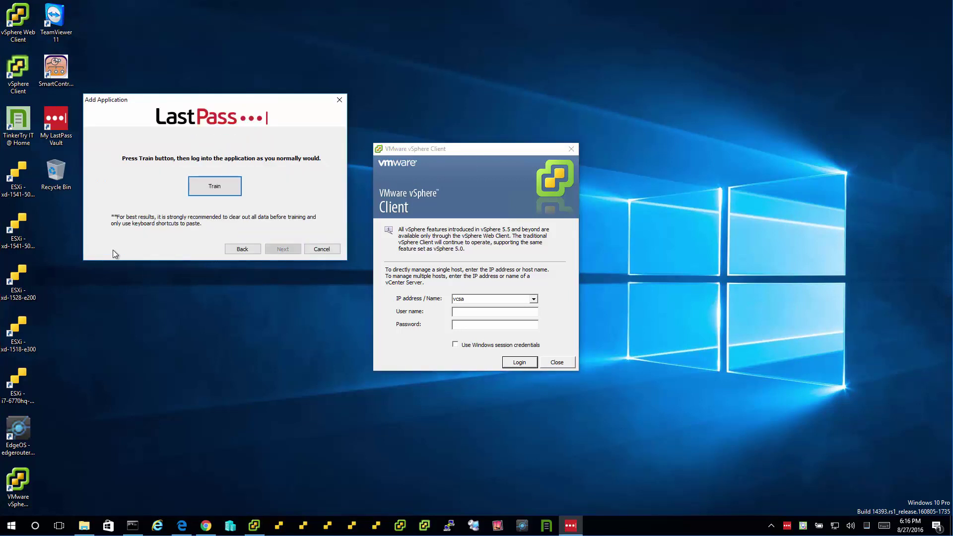
# - Start training, clear the prefilled vcsa host name, and acknowledge the LastPass warning
pyautogui.click(233, 191)
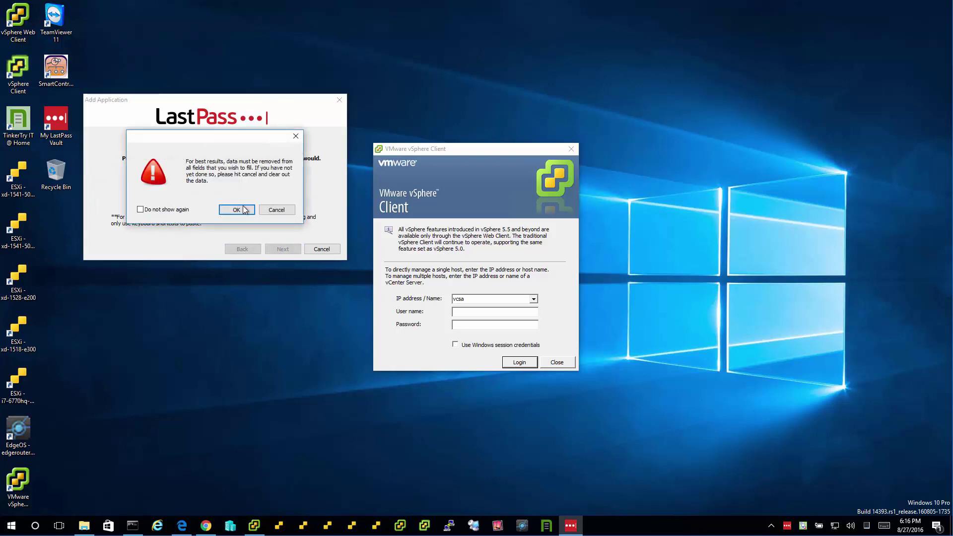
pyautogui.click(461, 286)
pyautogui.doubleClick(469, 298)
pyautogui.press('BackSpace')
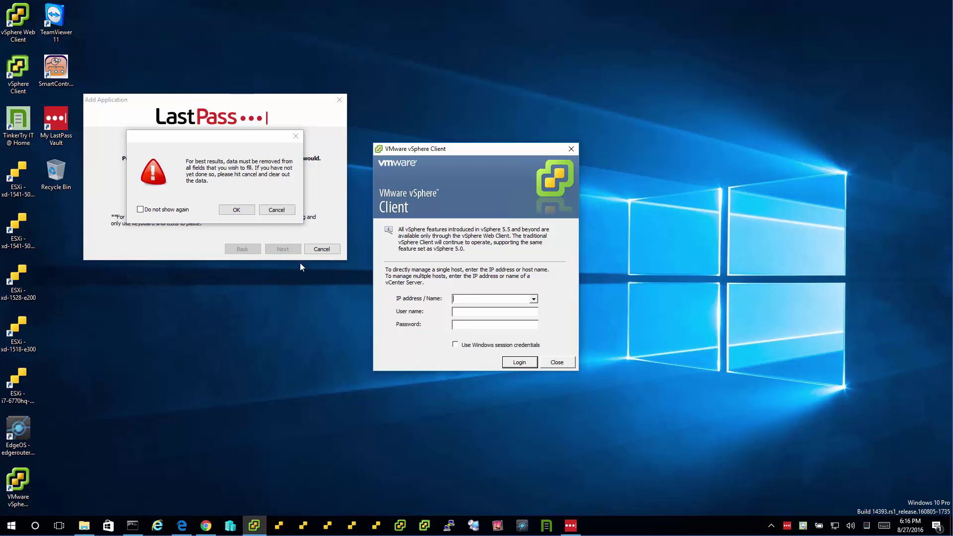
pyautogui.click(247, 189)
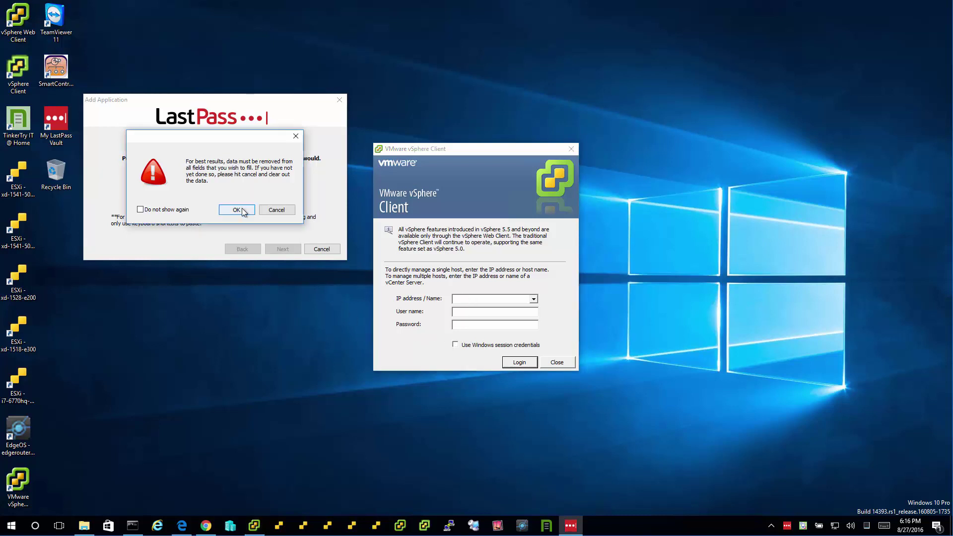
pyautogui.click(237, 209)
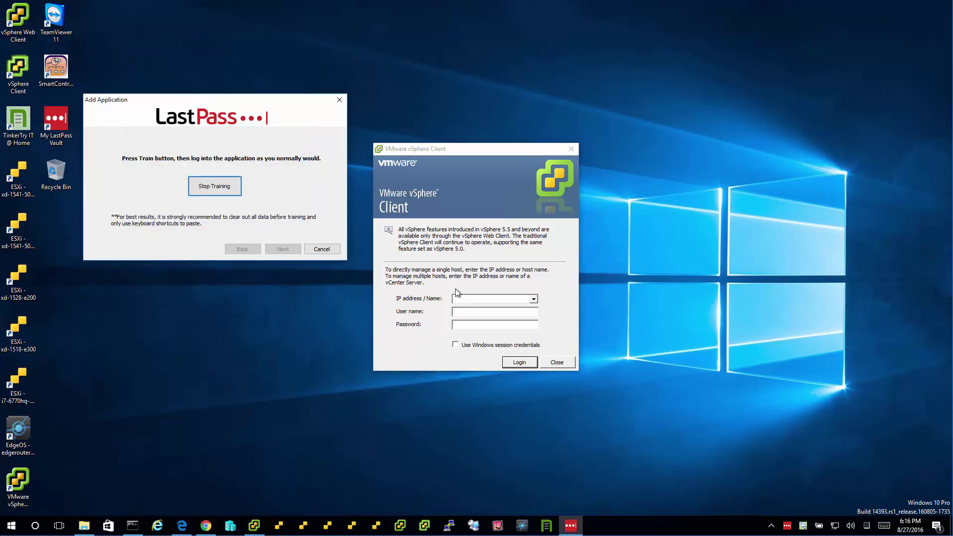
# - Log into host vcsa with the vSphere administrator account and password, then stop training
pyautogui.click(486, 300)
pyautogui.write('vcsa')
pyautogui.press('Tab')
pyautogui.write('administr')
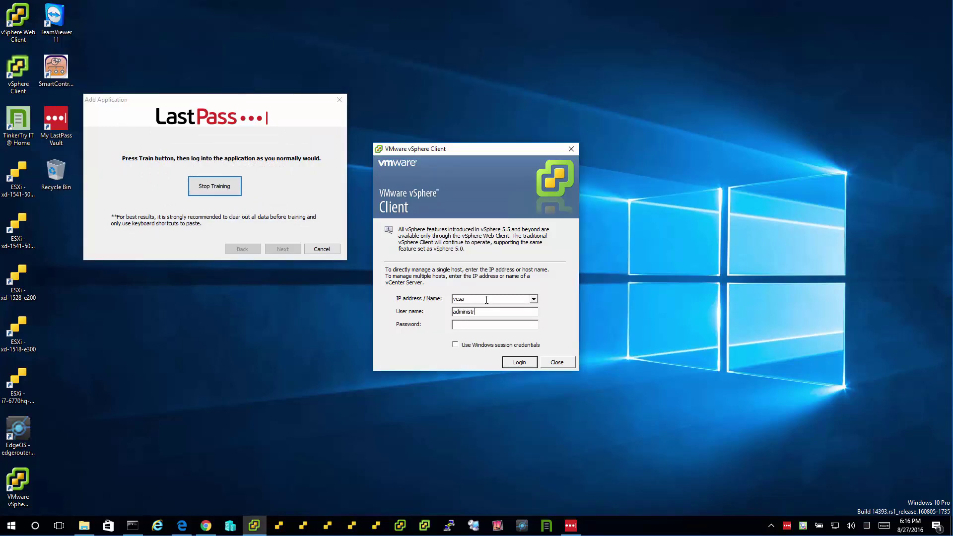
pyautogui.write('ator@vsphere.local')
pyautogui.press('Tab')
pyautogui.write('*******')
pyautogui.press('Tab')
pyautogui.press('Tab')
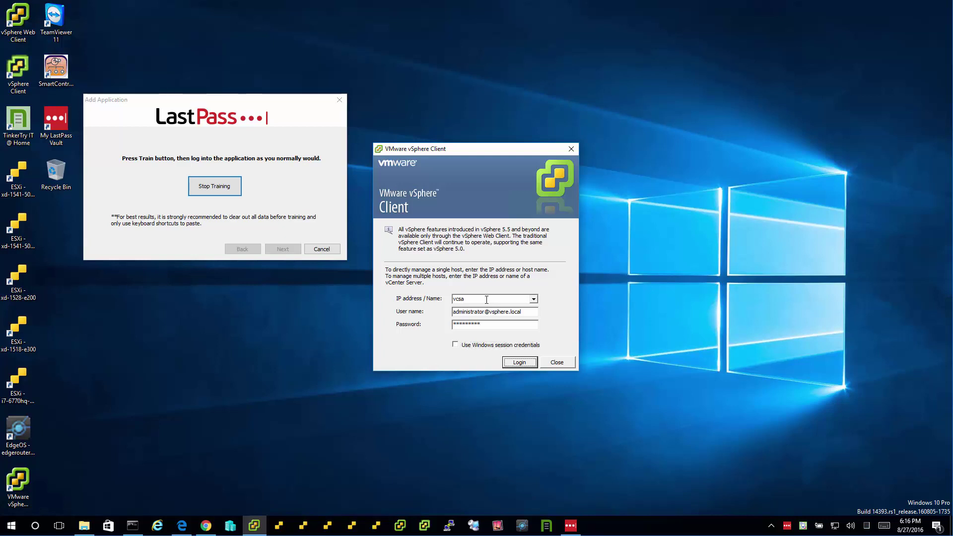
pyautogui.press('Return')
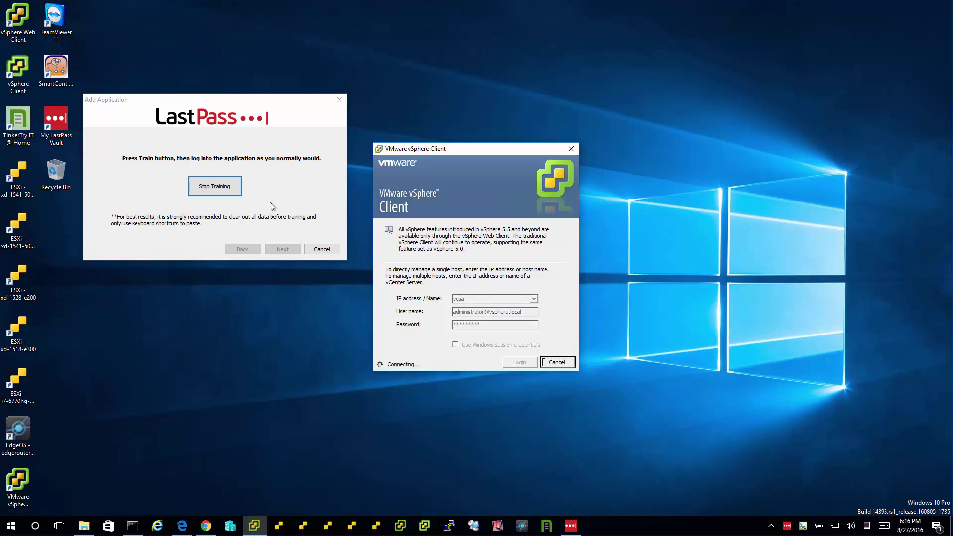
pyautogui.click(229, 191)
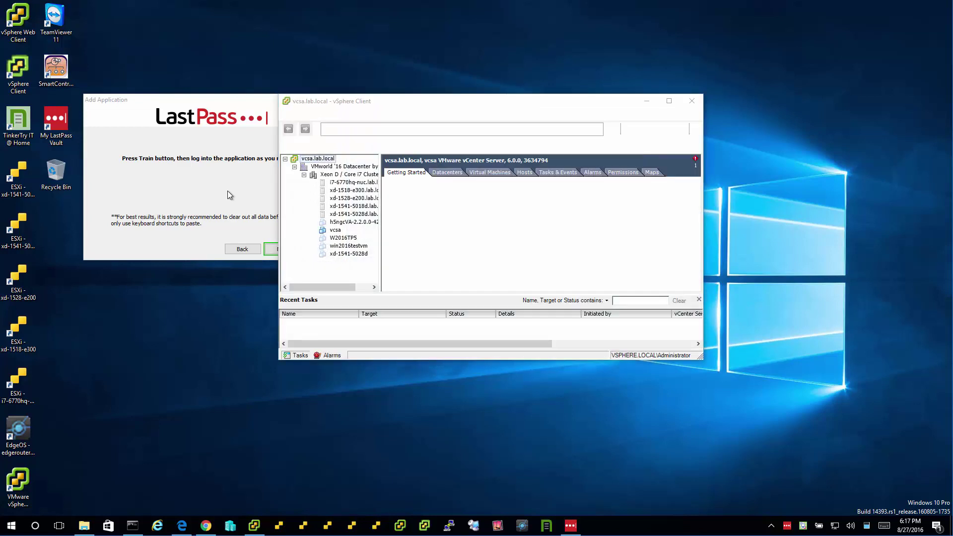
pyautogui.press('Return')
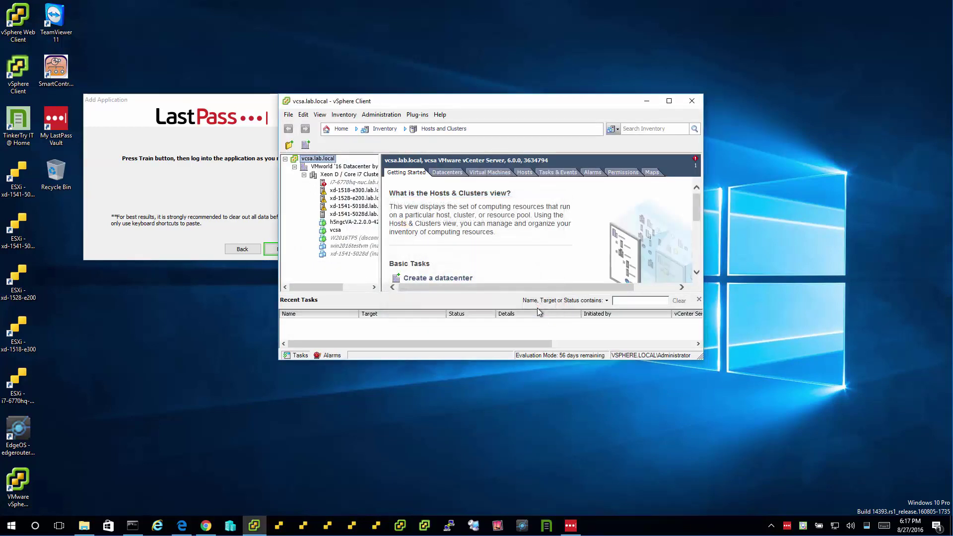
pyautogui.click(221, 190)
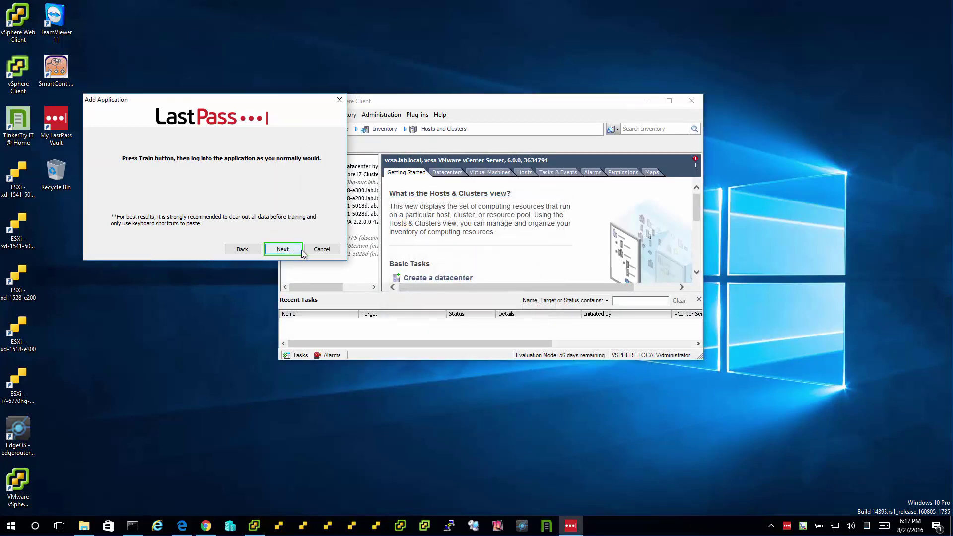
# - Turn on AutoFill, prefix the name with 'vcsa' to give 'vcsa vSphere Client', and save
pyautogui.click(645, 115)
pyautogui.click(647, 101)
pyautogui.click(282, 249)
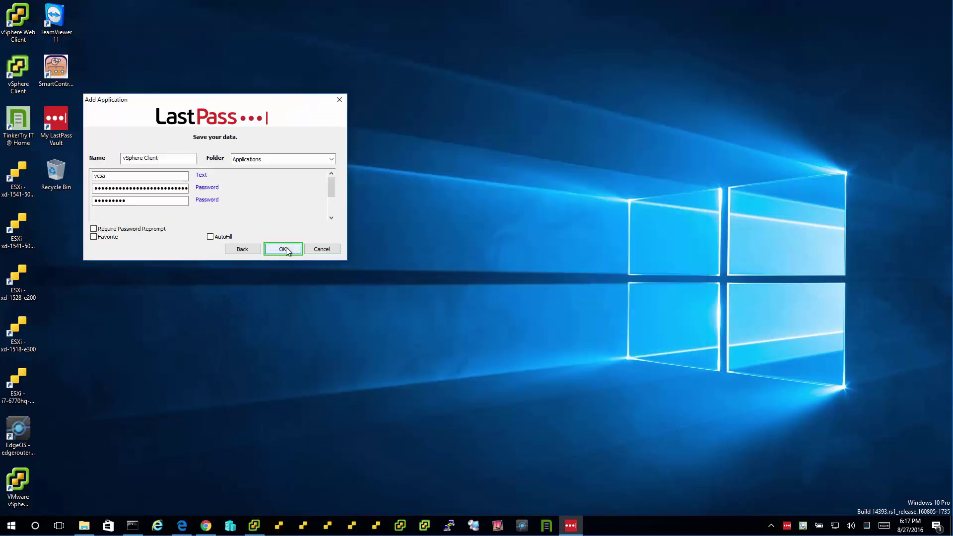
pyautogui.click(219, 236)
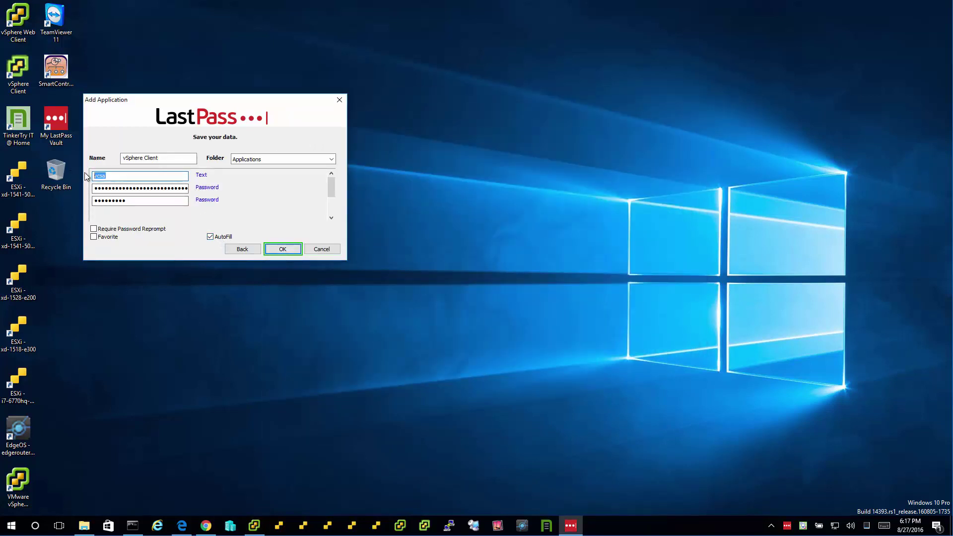
pyautogui.click(125, 159)
pyautogui.write('vcsa')
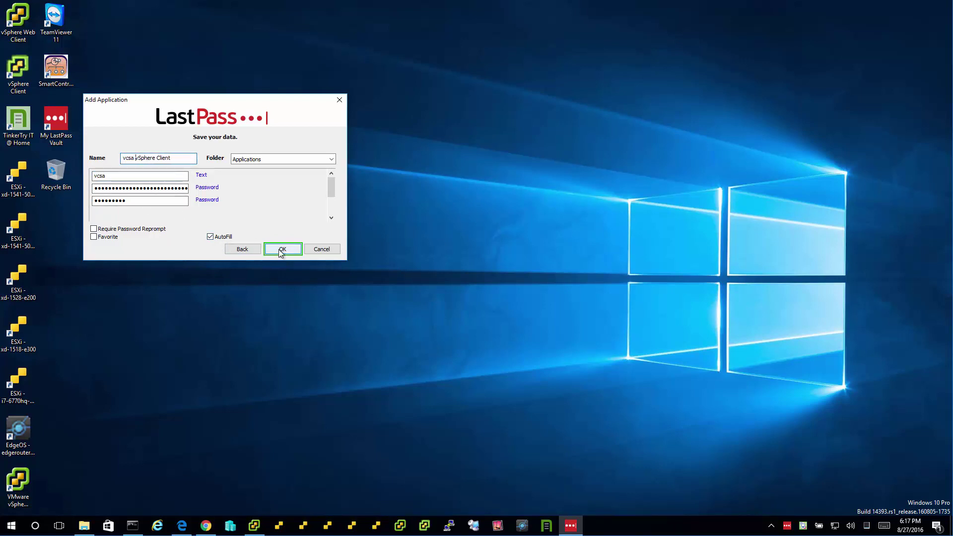
pyautogui.click(290, 251)
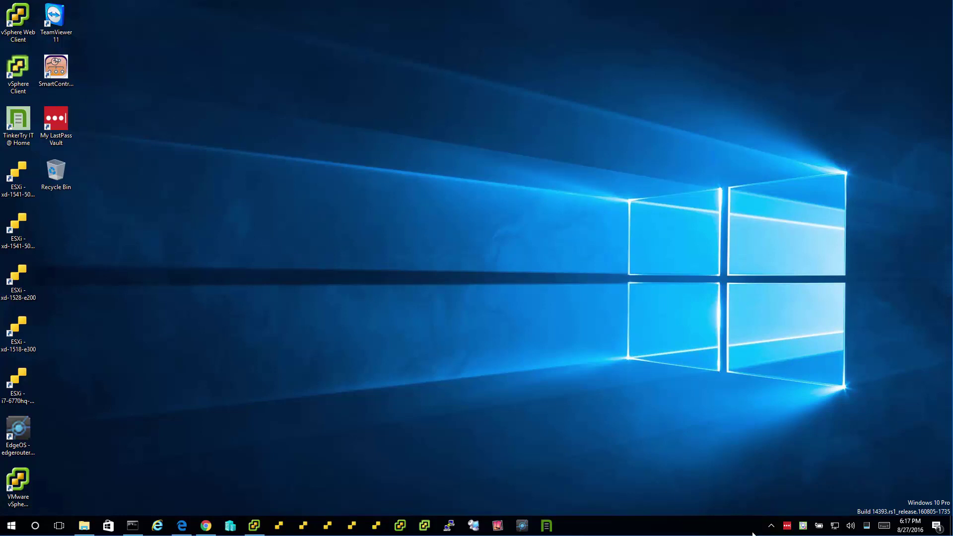
# - Fill the vSphere login with the saved vcsa entry, dismiss the evaluation notice, then close the client
pyautogui.click(254, 526)
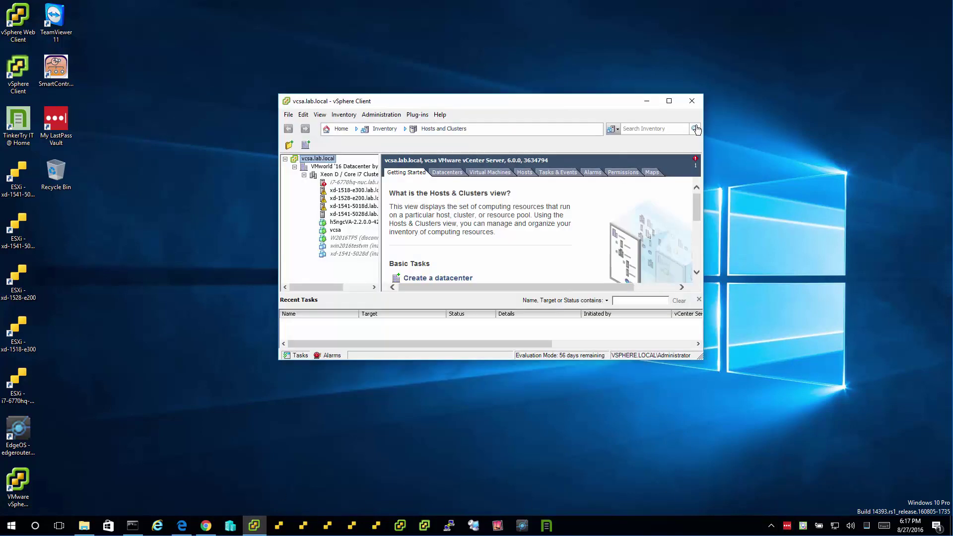
pyautogui.click(254, 526)
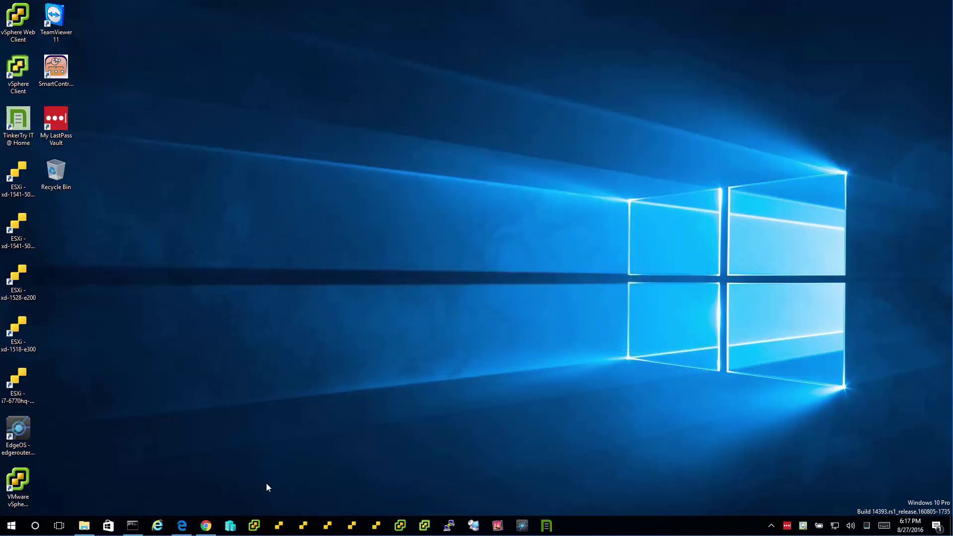
pyautogui.click(254, 526)
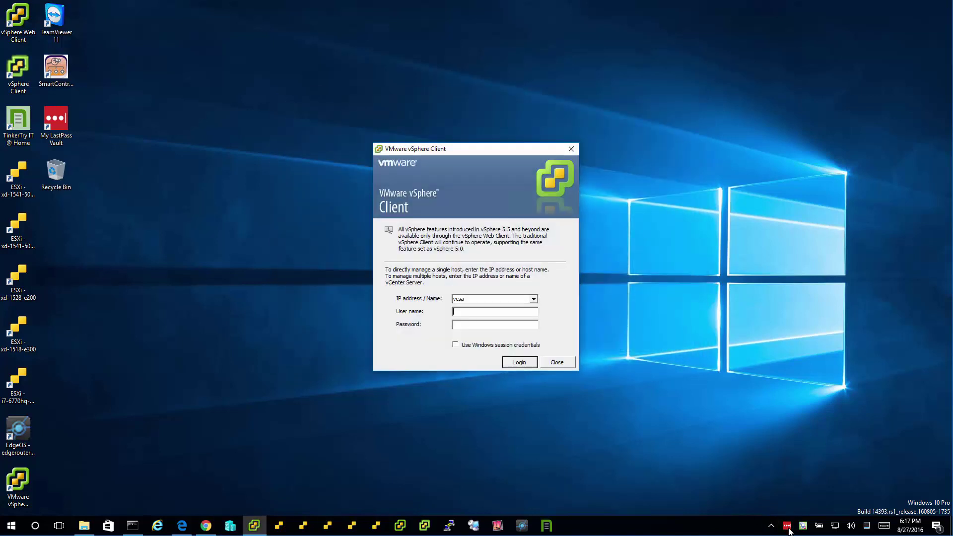
pyautogui.click(787, 526)
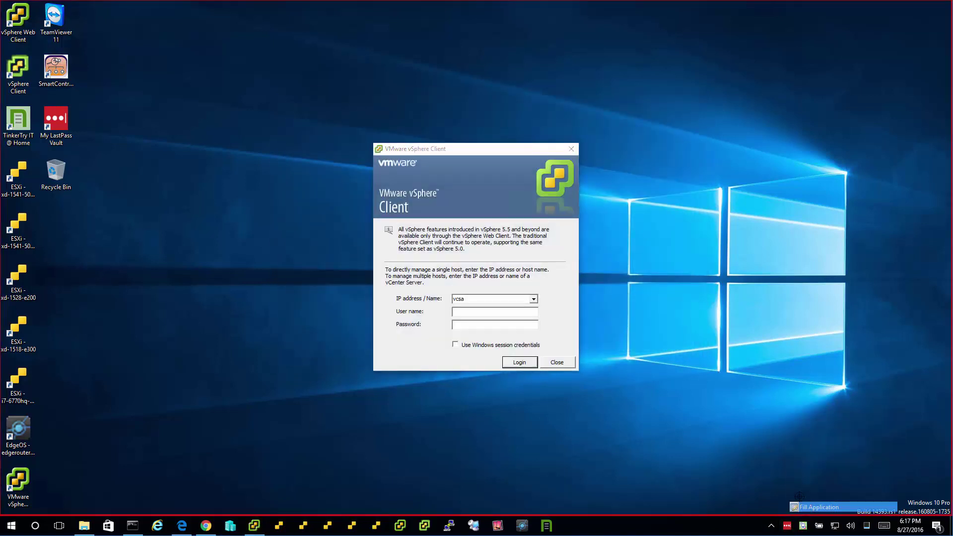
pyautogui.moveTo(797, 493); pyautogui.dragTo(509, 319)
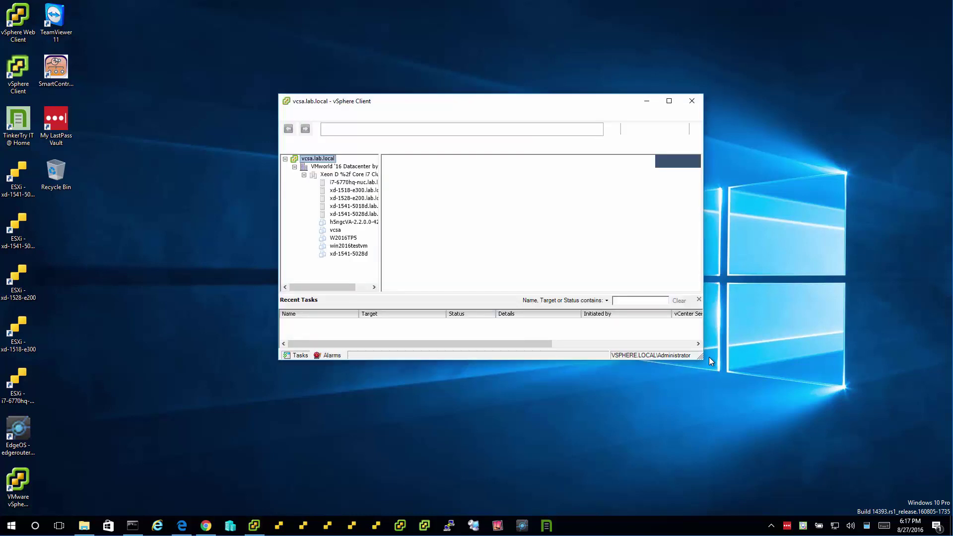
pyautogui.click(546, 306)
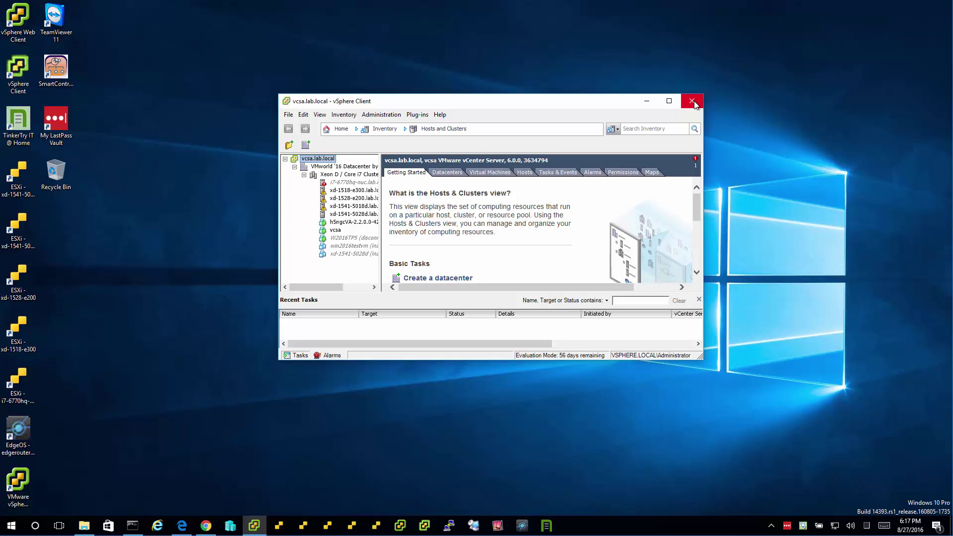
pyautogui.click(692, 102)
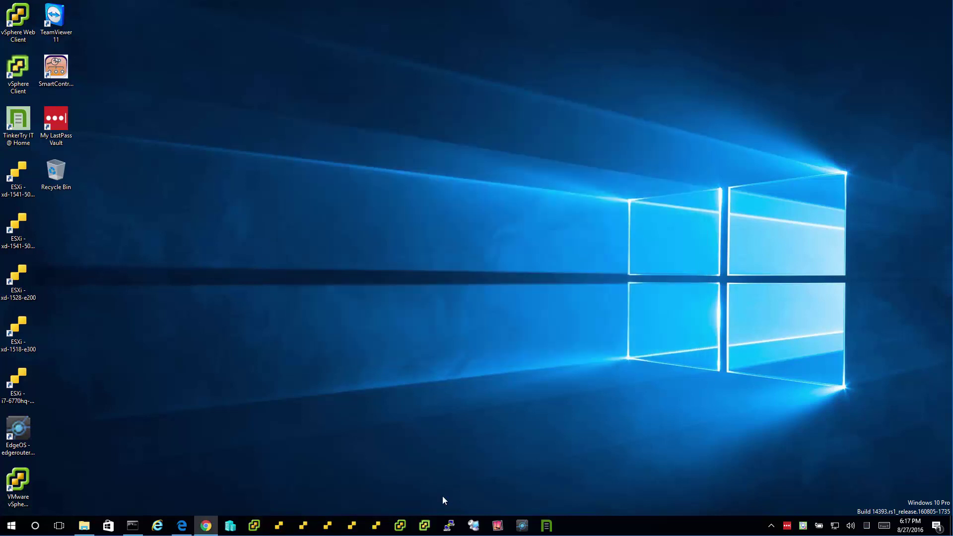
# - Open the vSphere login dialog and start a new LastPass application entry for it, up to training
pyautogui.click(254, 526)
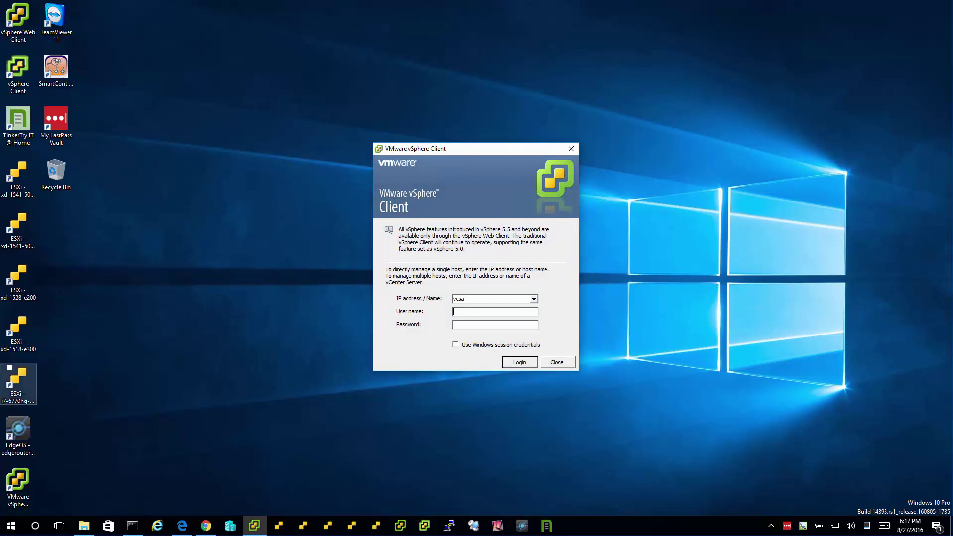
pyautogui.rightClick(788, 528)
pyautogui.click(805, 496)
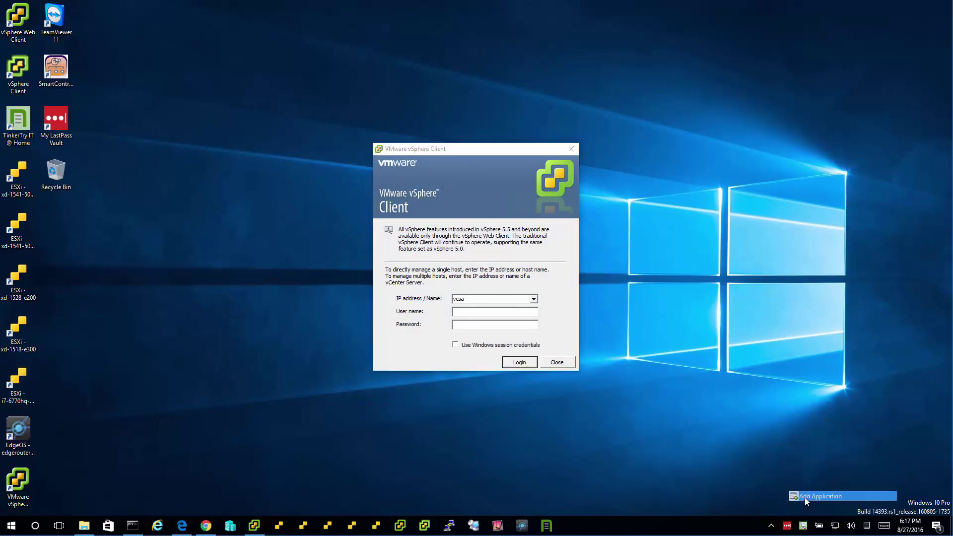
pyautogui.click(210, 179)
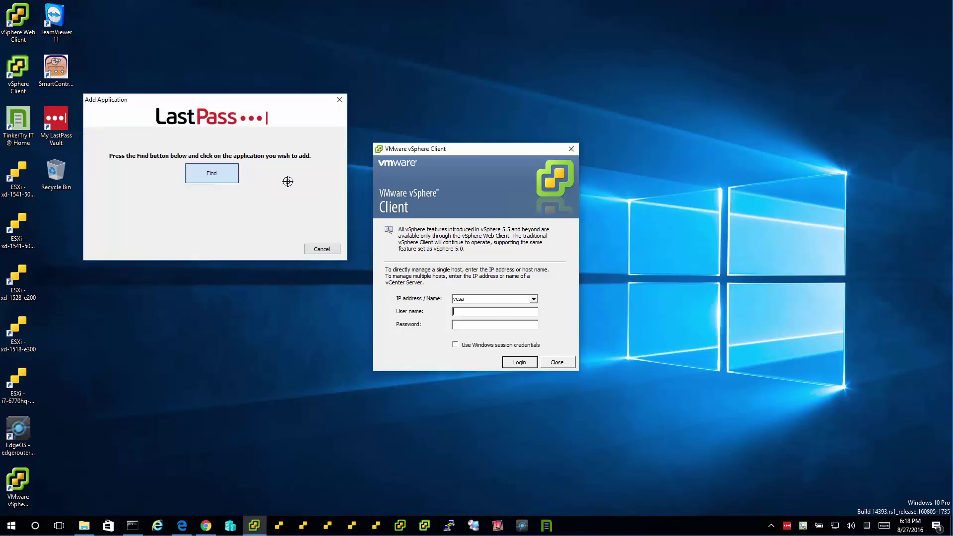
pyautogui.click(448, 193)
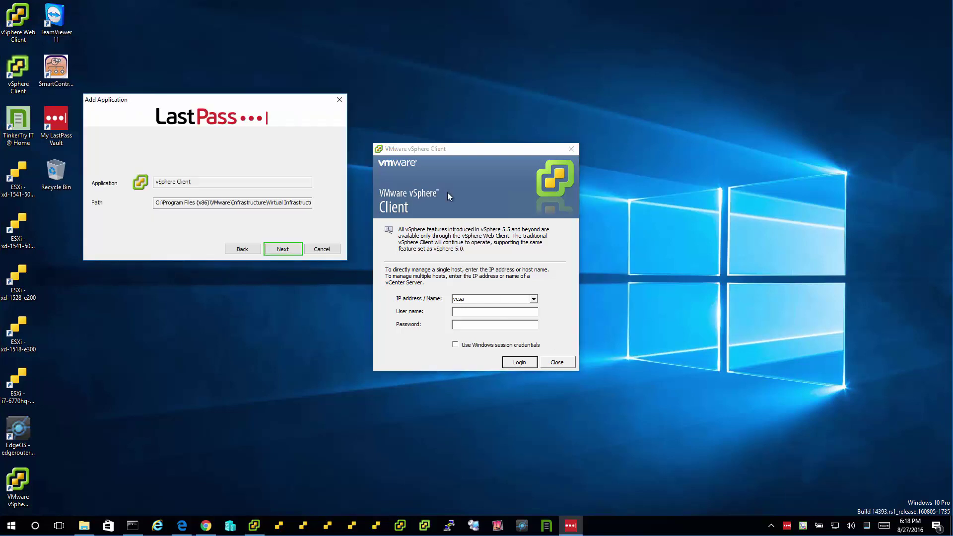
pyautogui.click(286, 252)
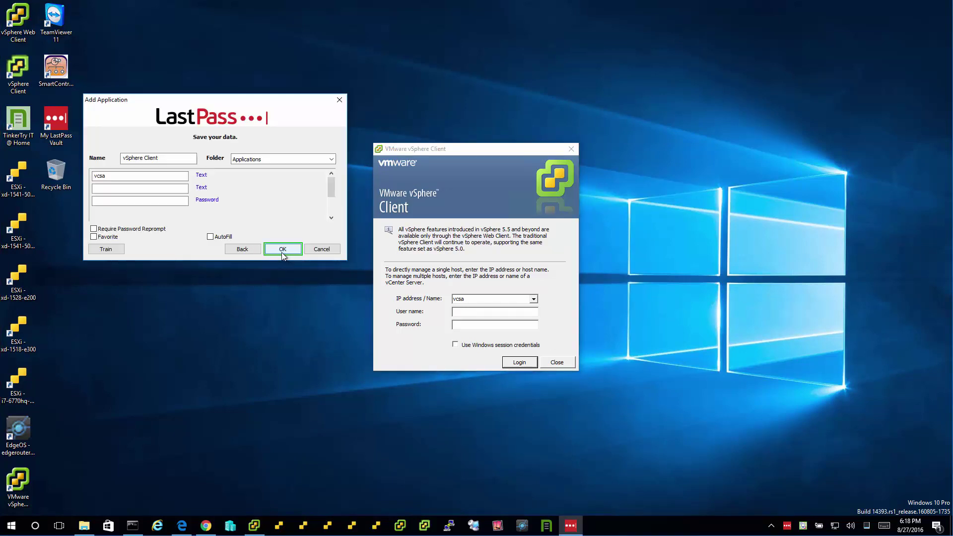
pyautogui.click(98, 252)
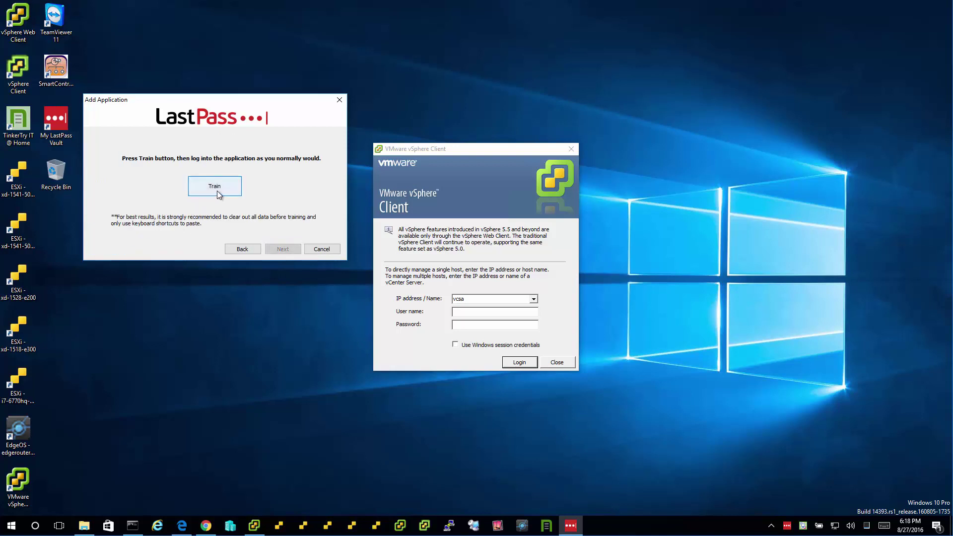
# - Train a login to host xd-1541-5028d with the root user and password, then stop training
pyautogui.click(218, 194)
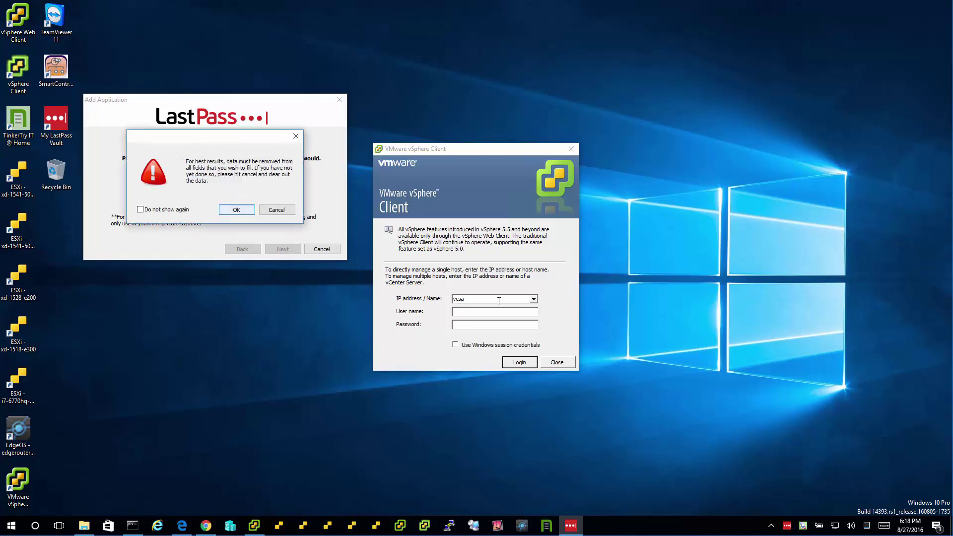
pyautogui.click(480, 299)
pyautogui.press('BackSpace')
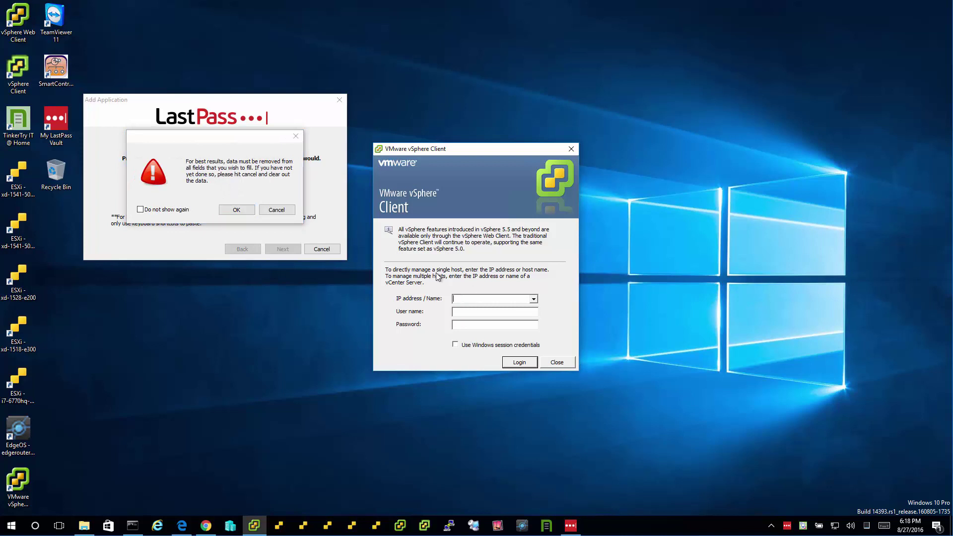
pyautogui.click(236, 210)
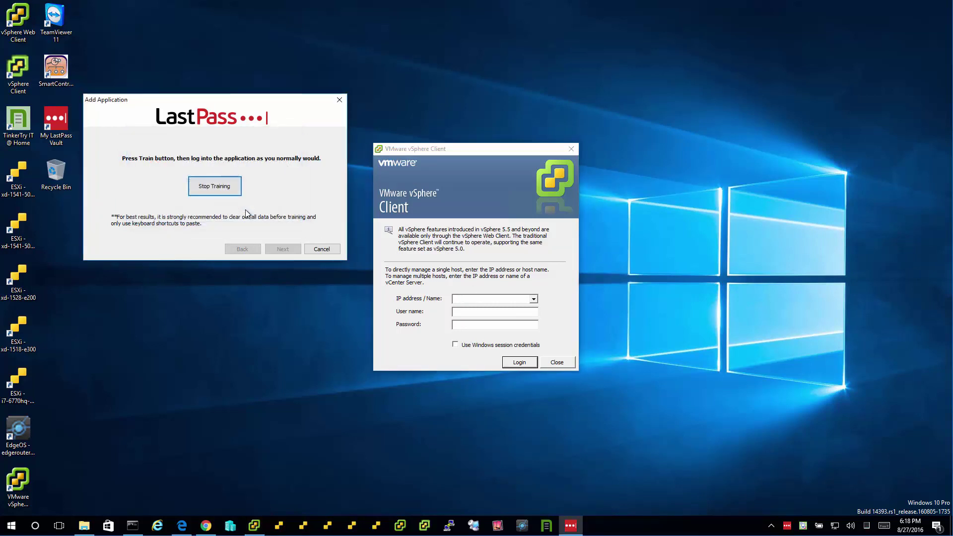
pyautogui.click(476, 298)
pyautogui.write('xd-1541-5028d')
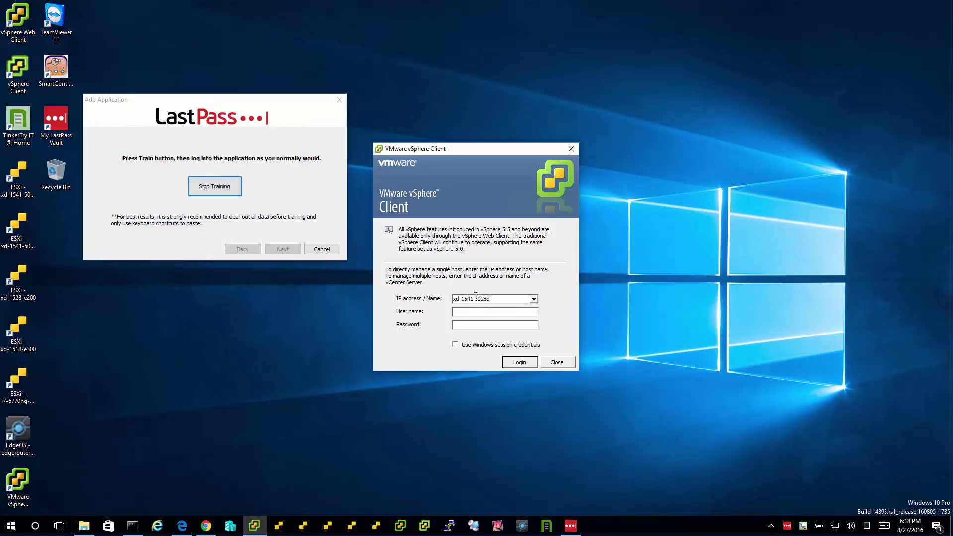
pyautogui.write('root*****')
pyautogui.press('Tab')
pyautogui.press('Return')
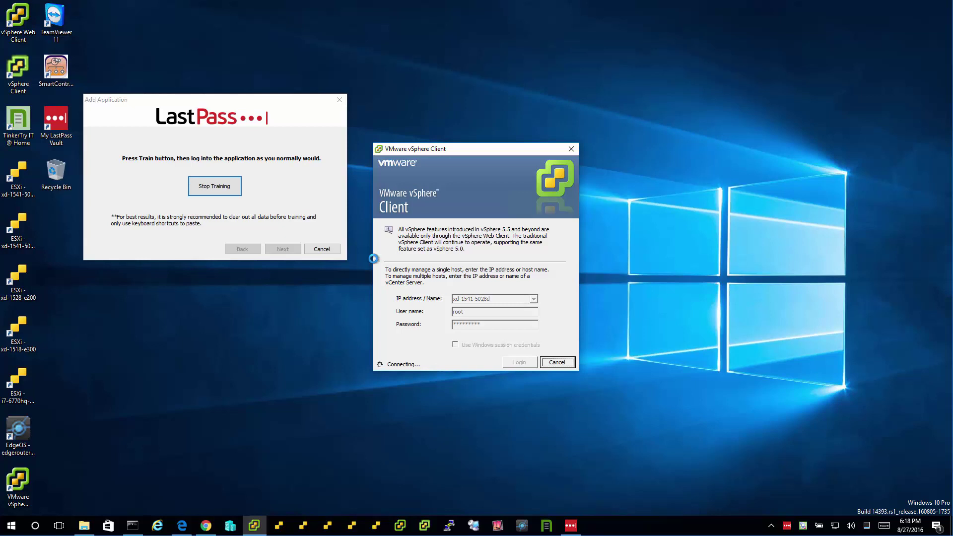
pyautogui.click(228, 187)
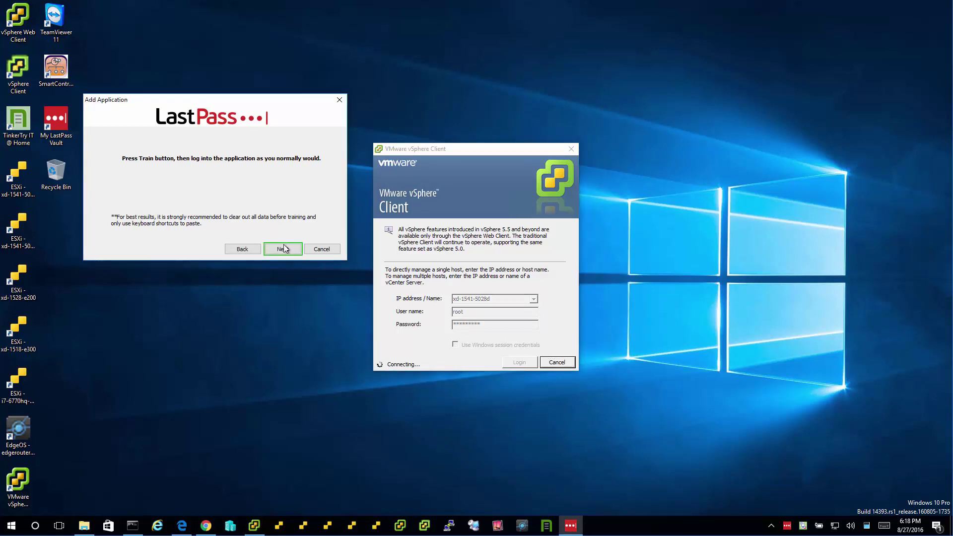
pyautogui.click(283, 249)
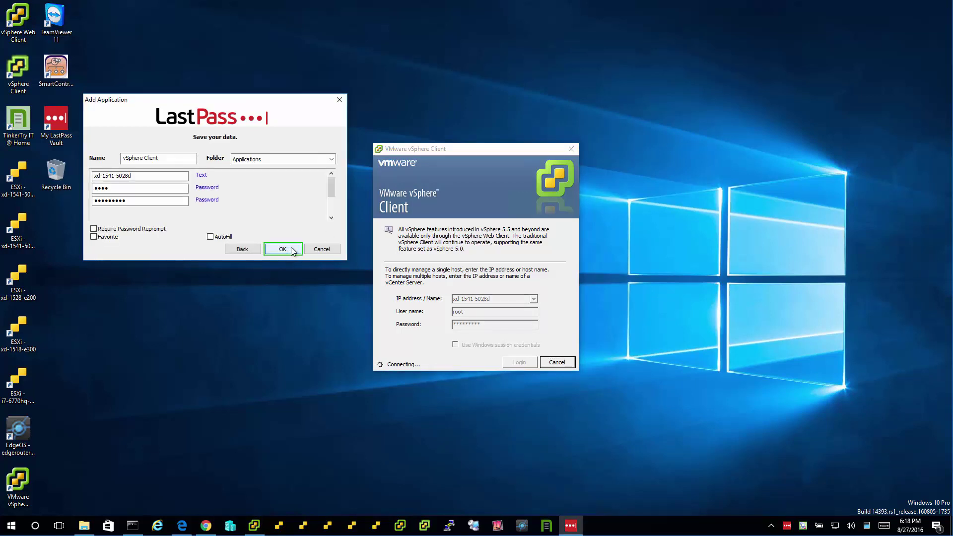
# - Turn on AutoFill, prefix the name with 'xd-1541-5028d', and save the entry
pyautogui.click(210, 237)
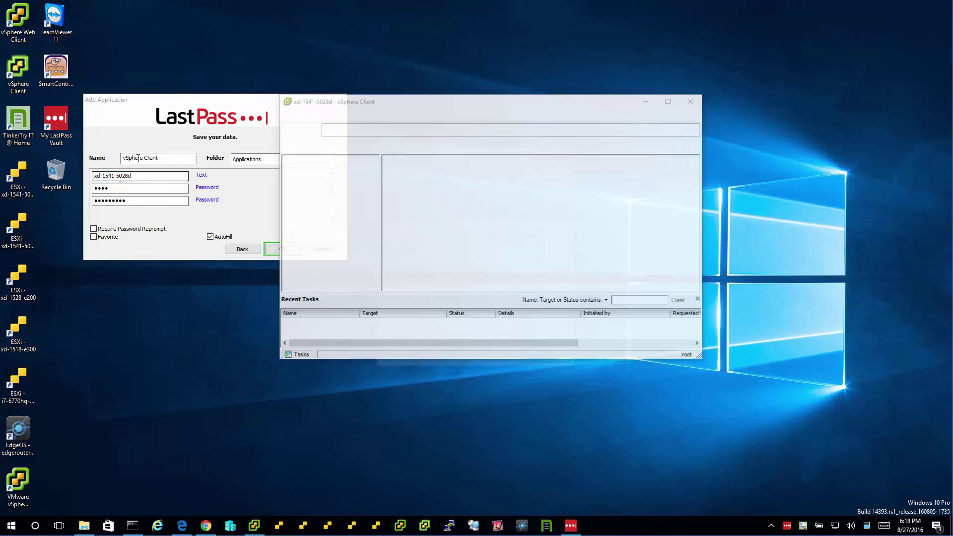
pyautogui.write('xd-1541-5028d')
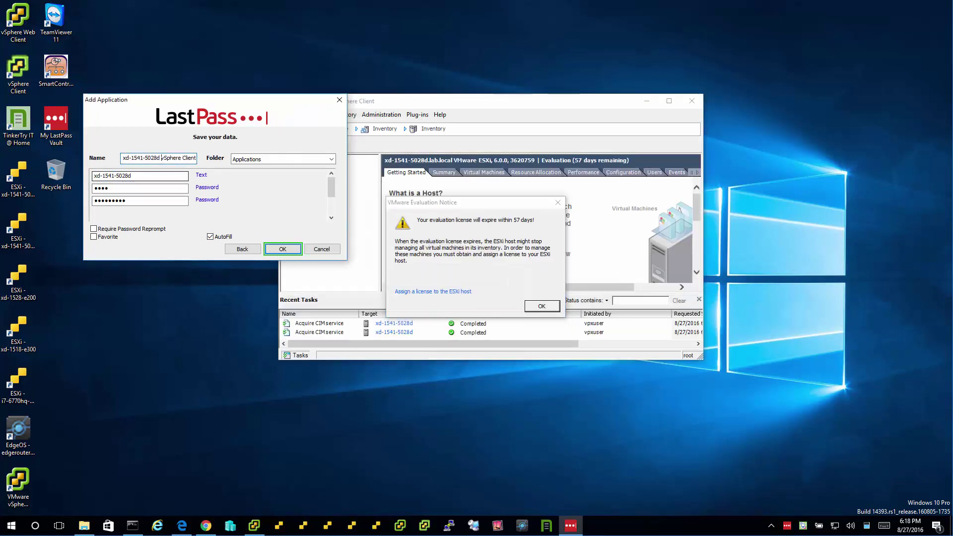
pyautogui.click(285, 249)
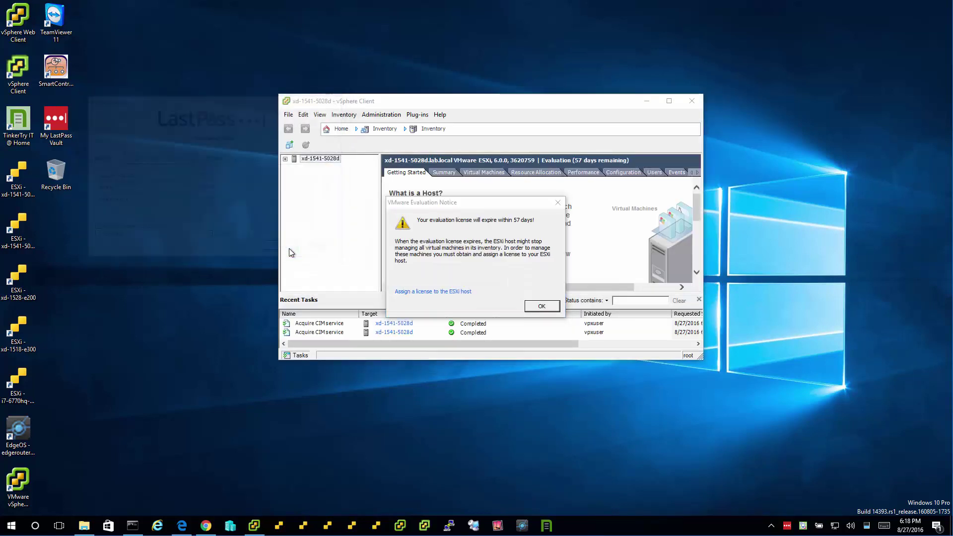
# - Dismiss the VMware evaluation notices and close the vSphere Client window
pyautogui.click(555, 310)
pyautogui.click(564, 306)
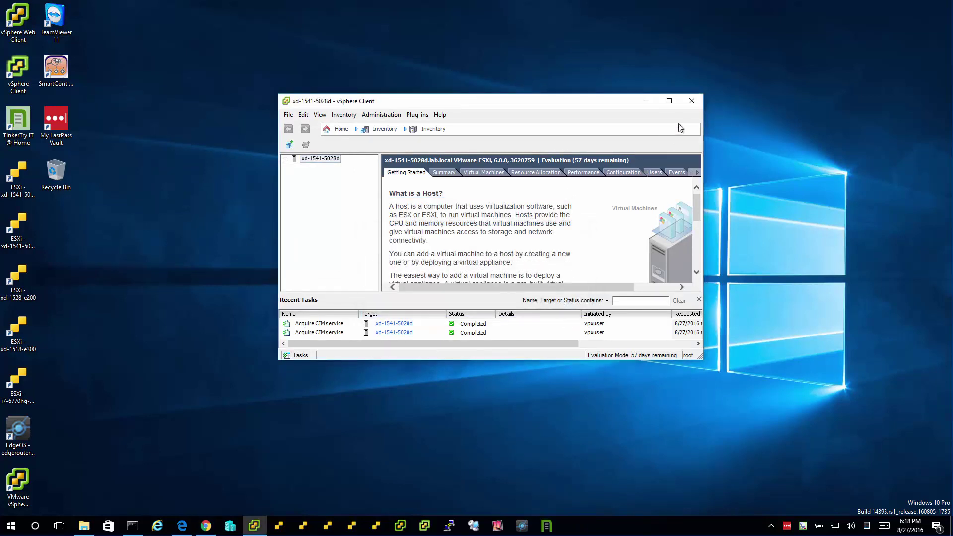
pyautogui.click(692, 101)
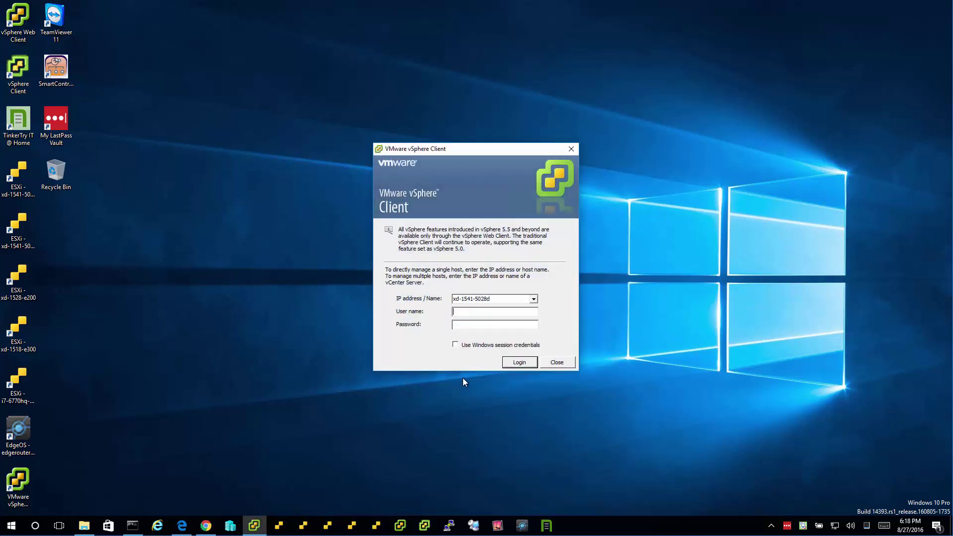
# - Fill the vSphere login dialog with the saved vcsa entry
pyautogui.click(786, 526)
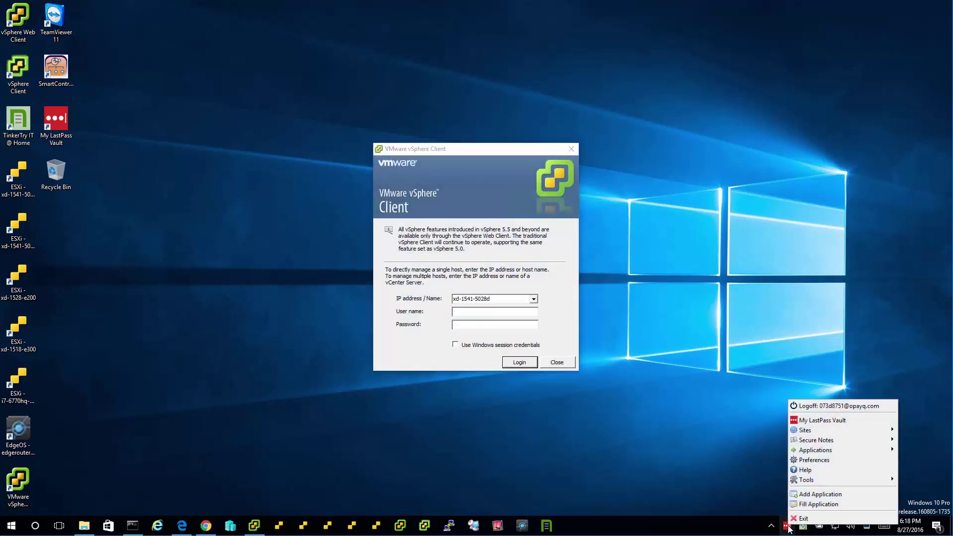
pyautogui.click(803, 503)
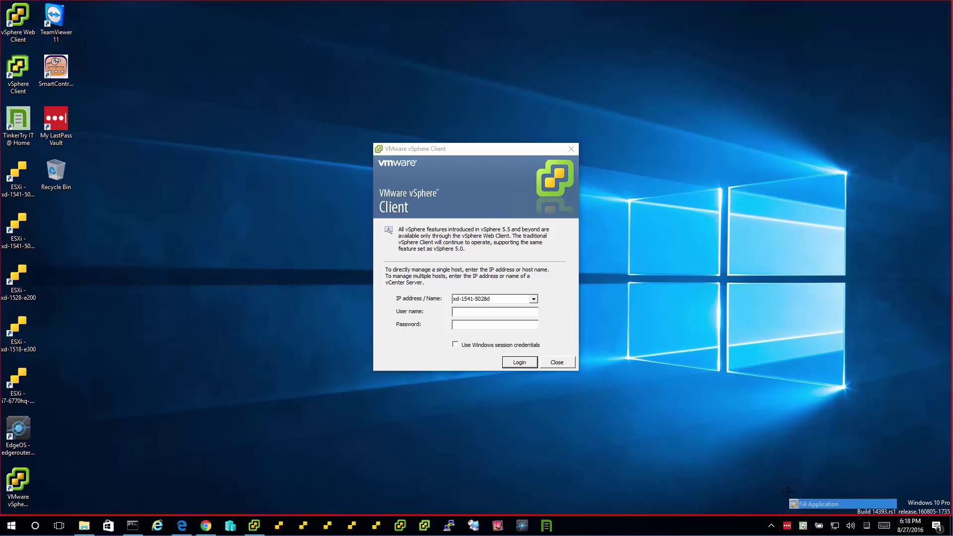
pyautogui.click(543, 338)
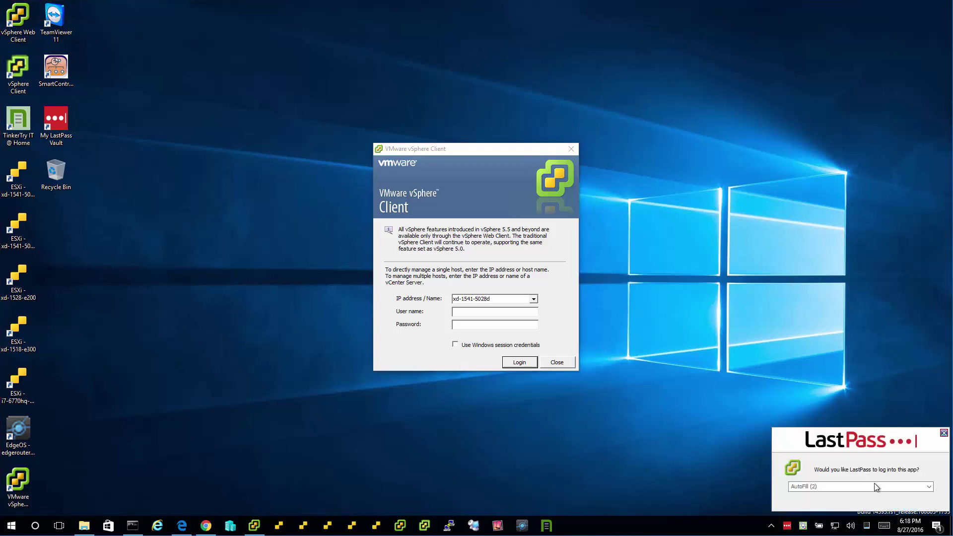
pyautogui.click(876, 486)
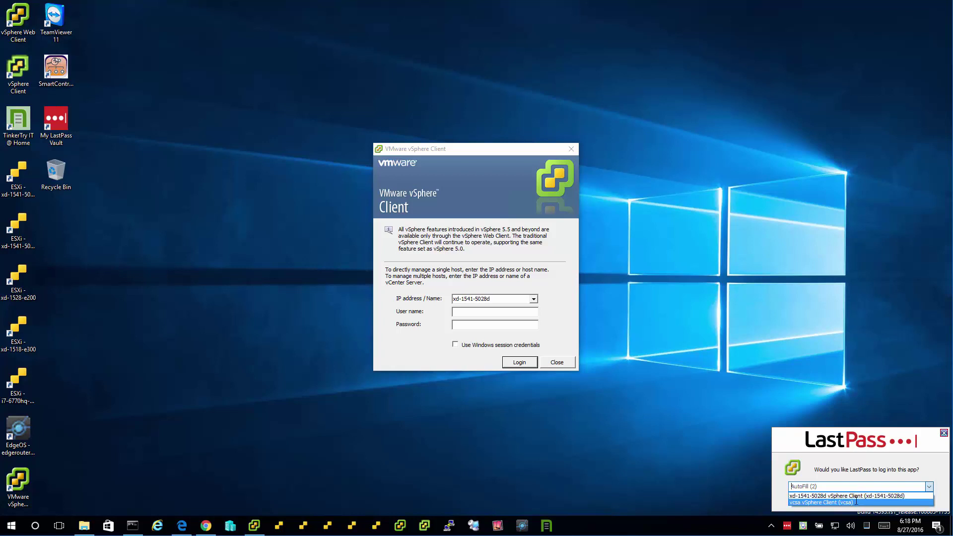
pyautogui.click(856, 497)
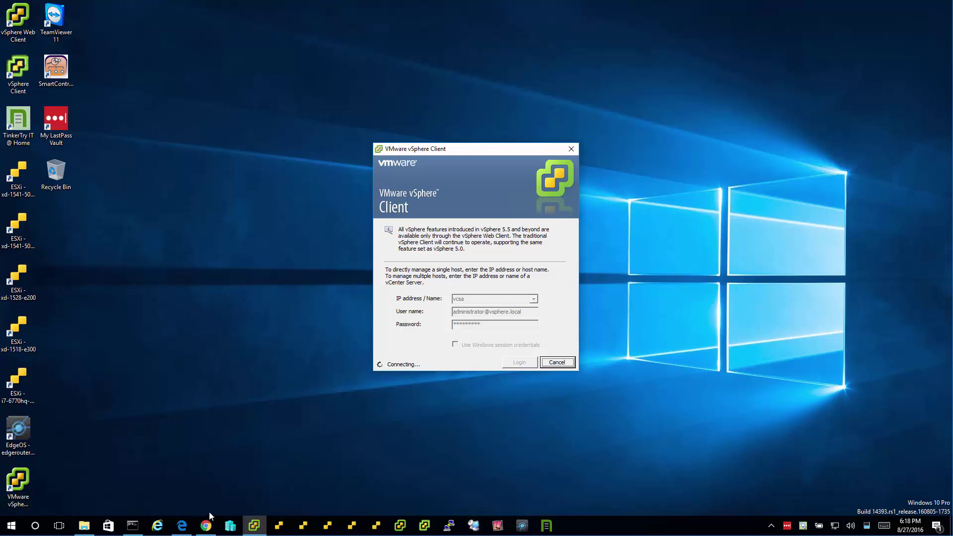
# - Dismiss the evaluation notice and minimize the vcsa.lab.local inventory window to reveal the login dialog
pyautogui.rightClick(262, 526)
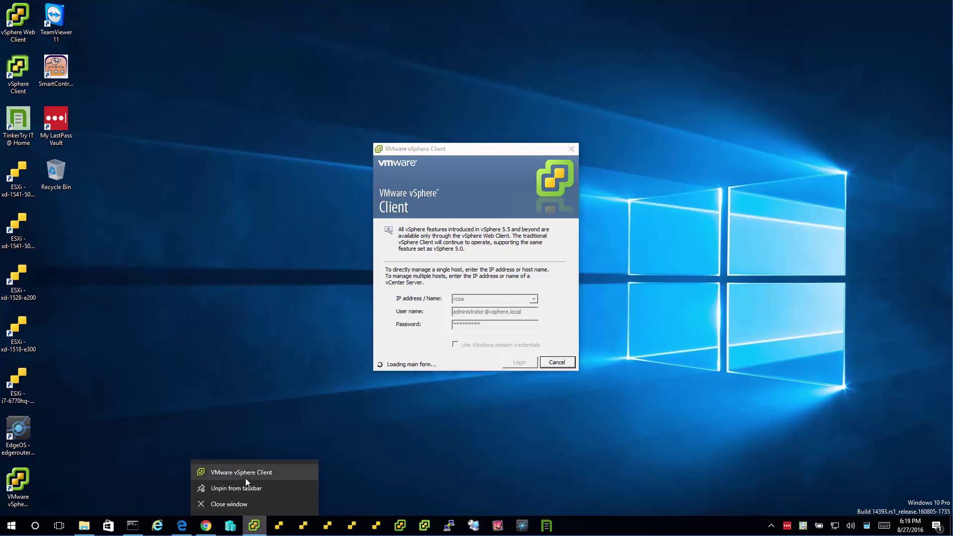
pyautogui.click(245, 474)
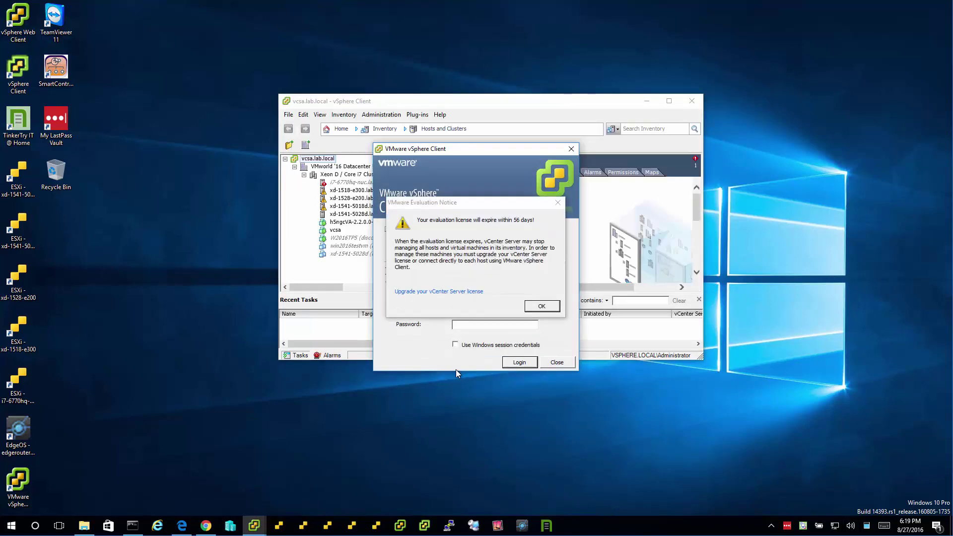
pyautogui.click(540, 308)
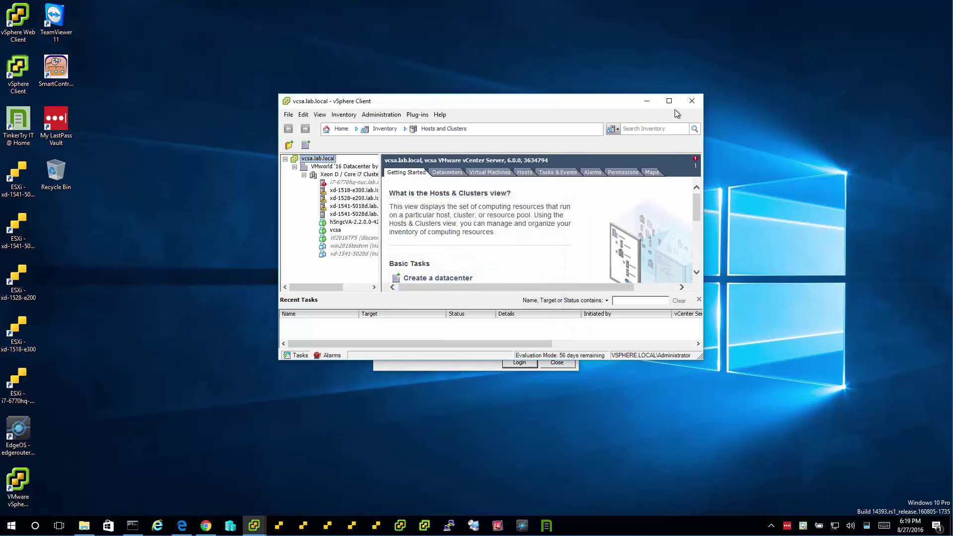
pyautogui.click(649, 102)
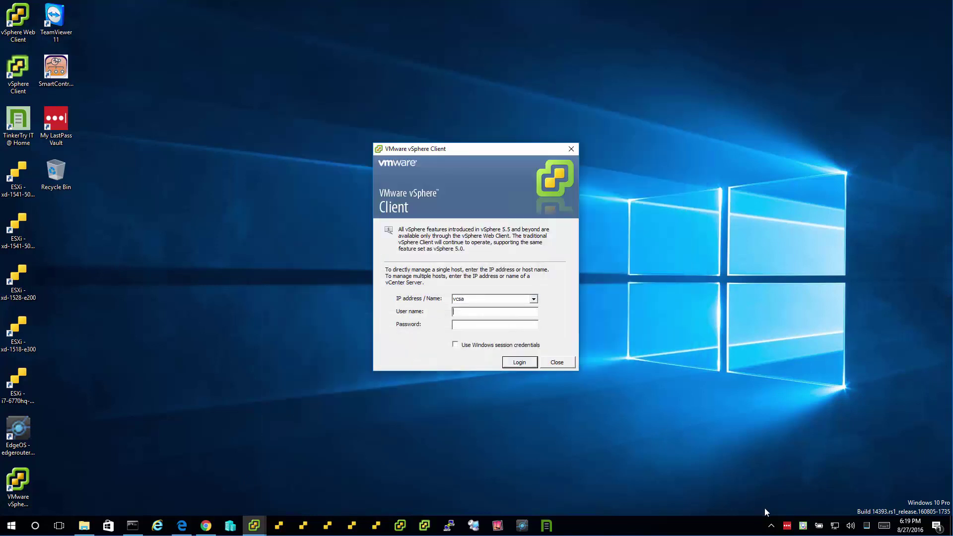
pyautogui.click(255, 524)
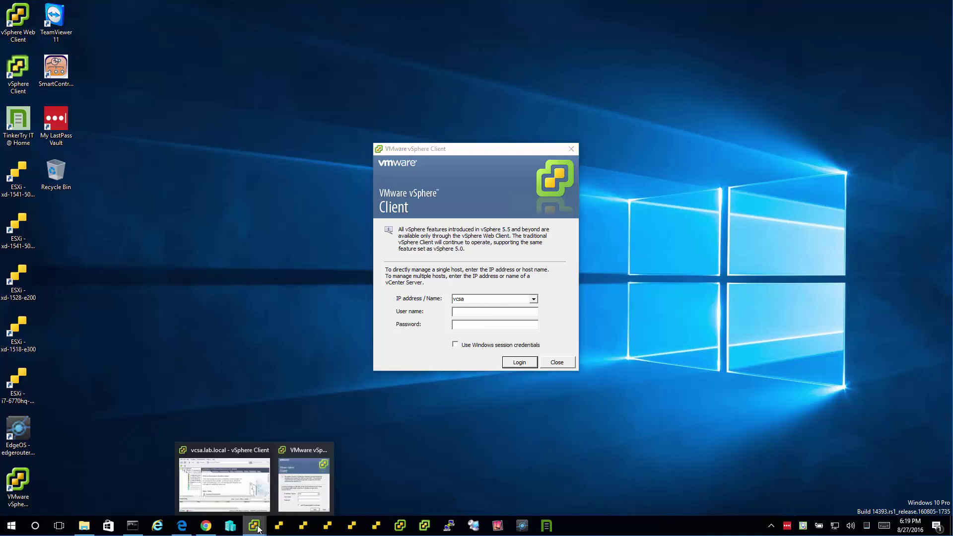
pyautogui.click(237, 495)
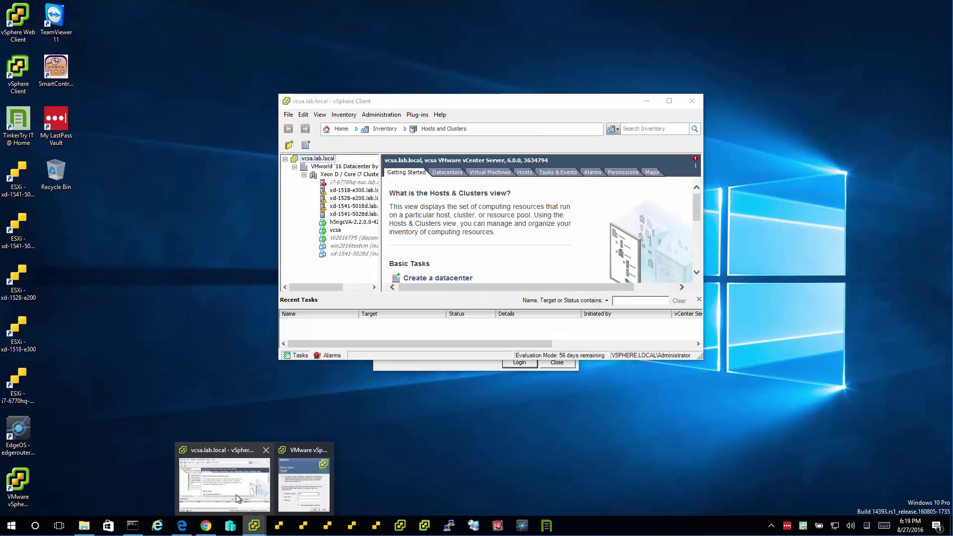
pyautogui.click(648, 104)
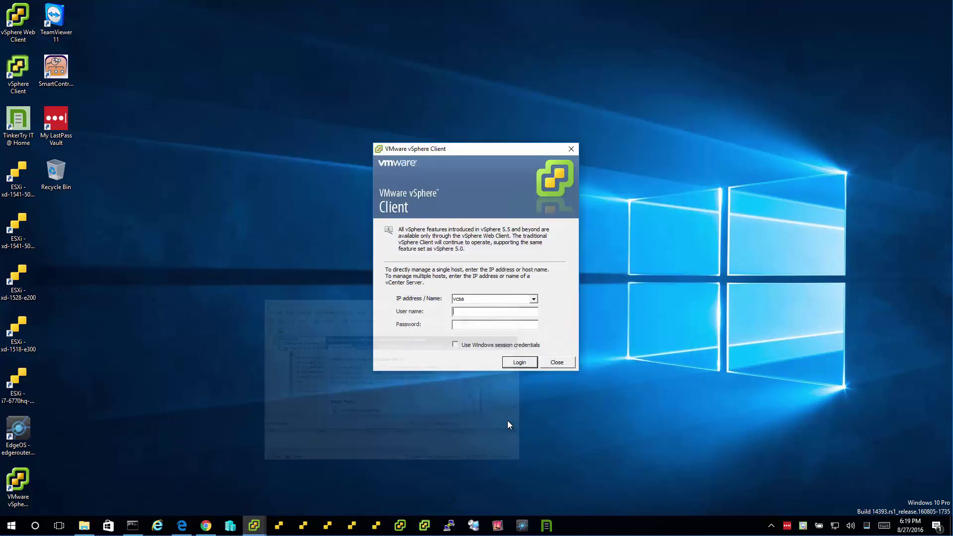
# - Begin adding the vSphere login window as a new application, then cancel
pyautogui.rightClick(791, 532)
pyautogui.click(811, 497)
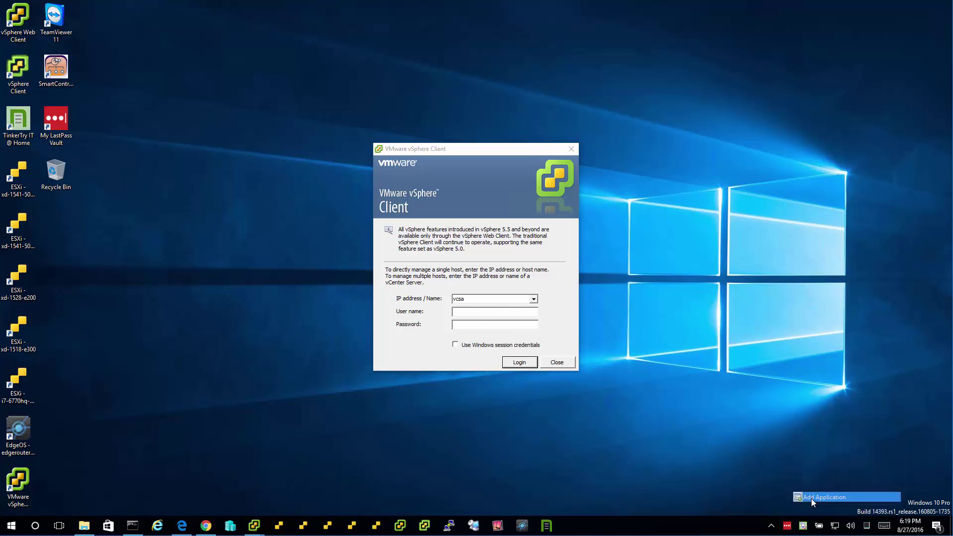
pyautogui.click(225, 178)
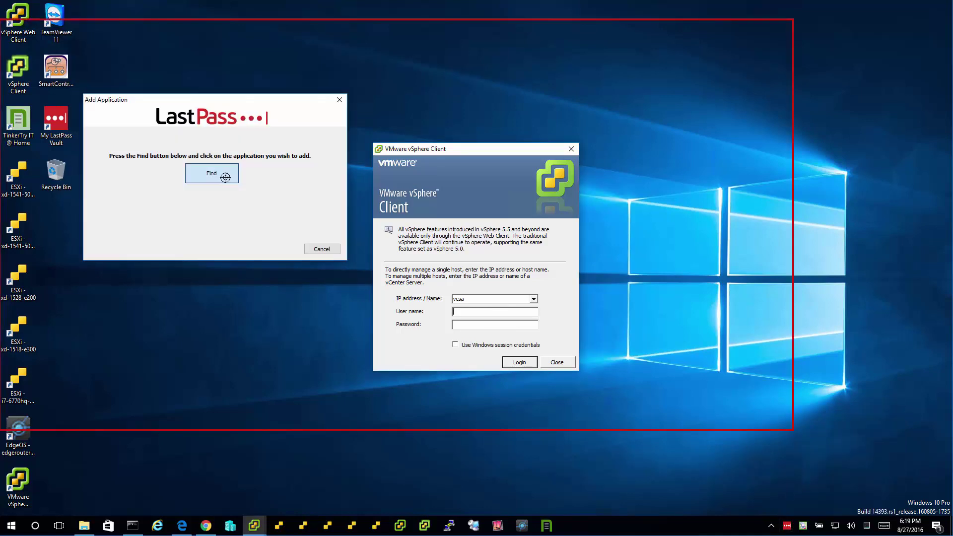
pyautogui.click(225, 178)
pyautogui.click(344, 100)
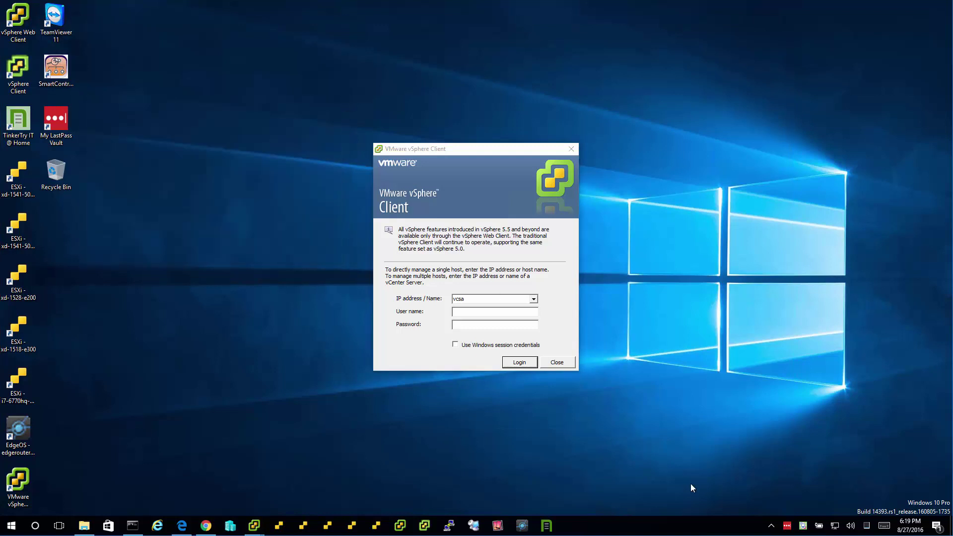
# - Fill the vSphere login with the xd-1541-5028d entry and dismiss the user-name-required error
pyautogui.click(789, 526)
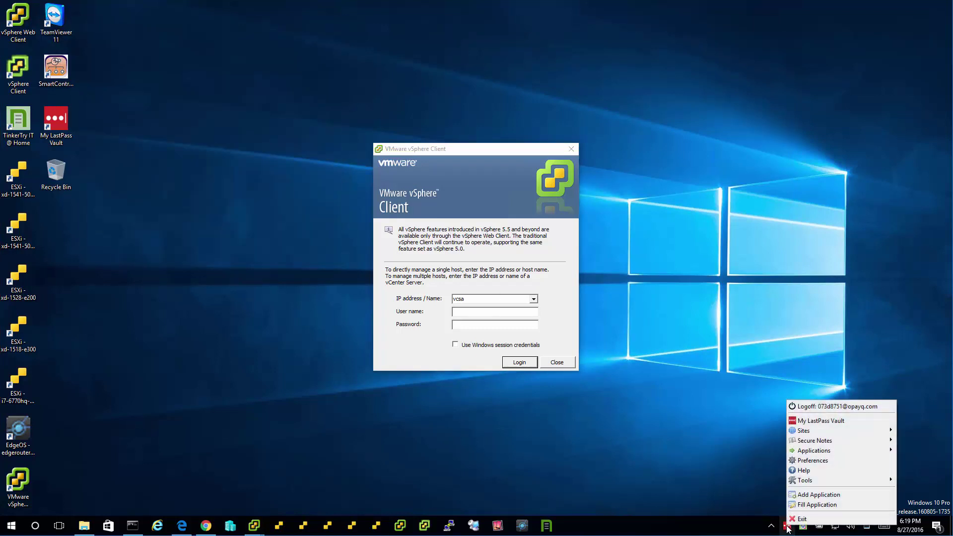
pyautogui.click(801, 505)
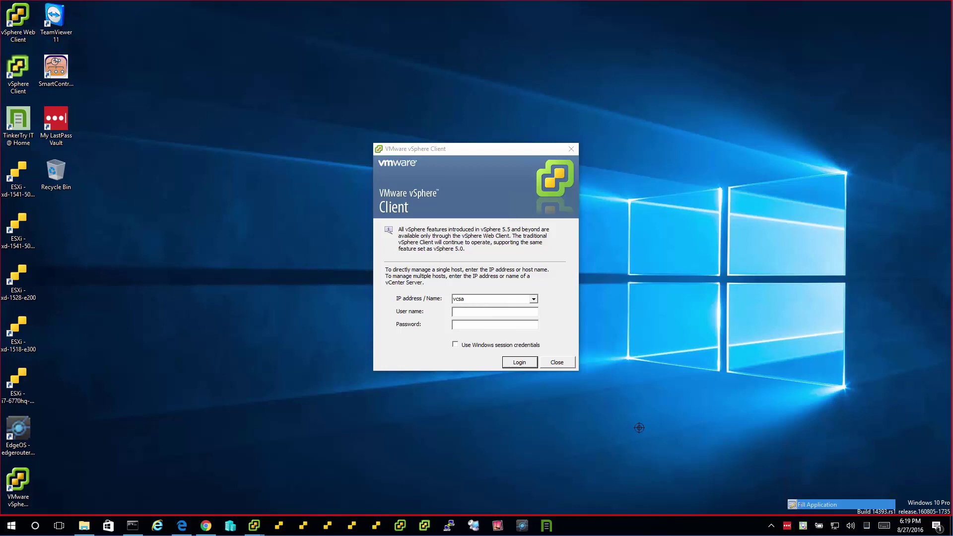
pyautogui.click(484, 315)
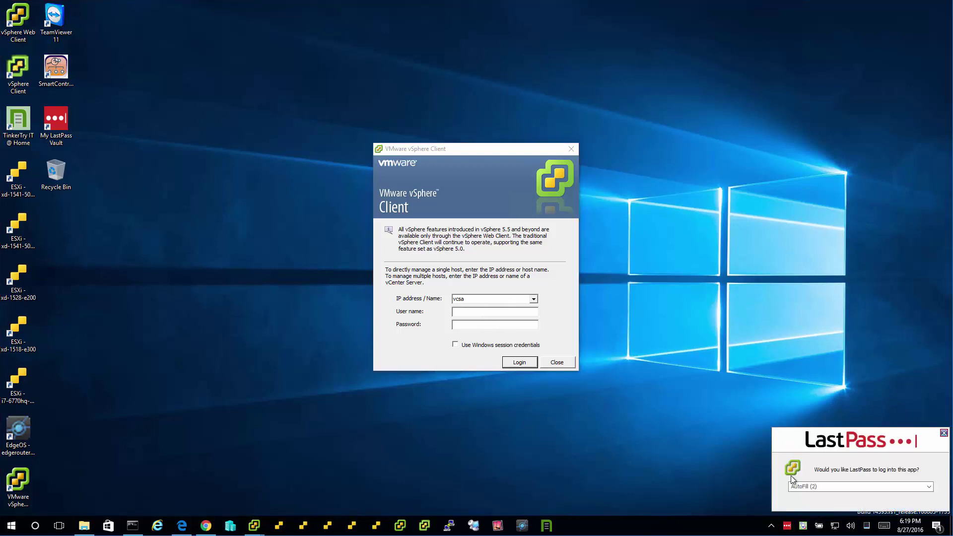
pyautogui.click(819, 486)
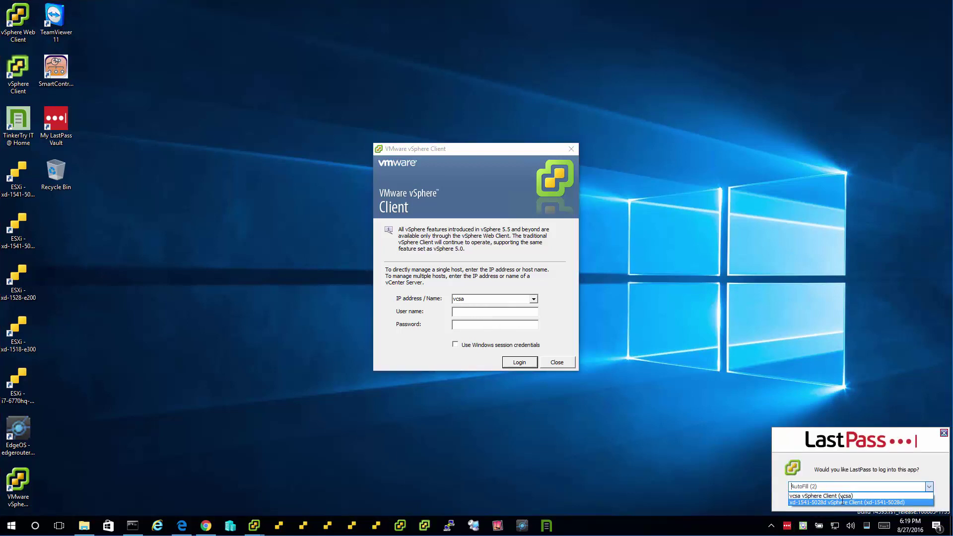
pyautogui.click(843, 502)
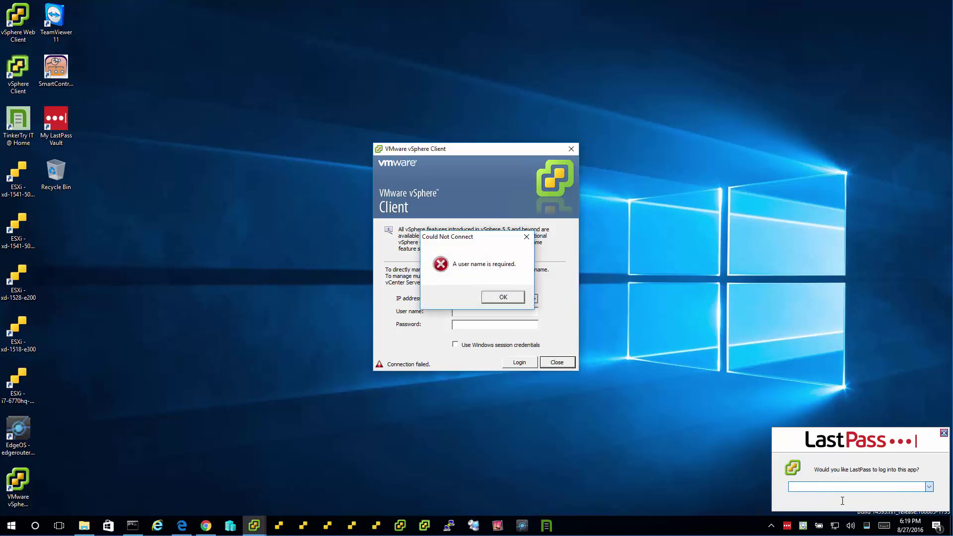
pyautogui.click(503, 297)
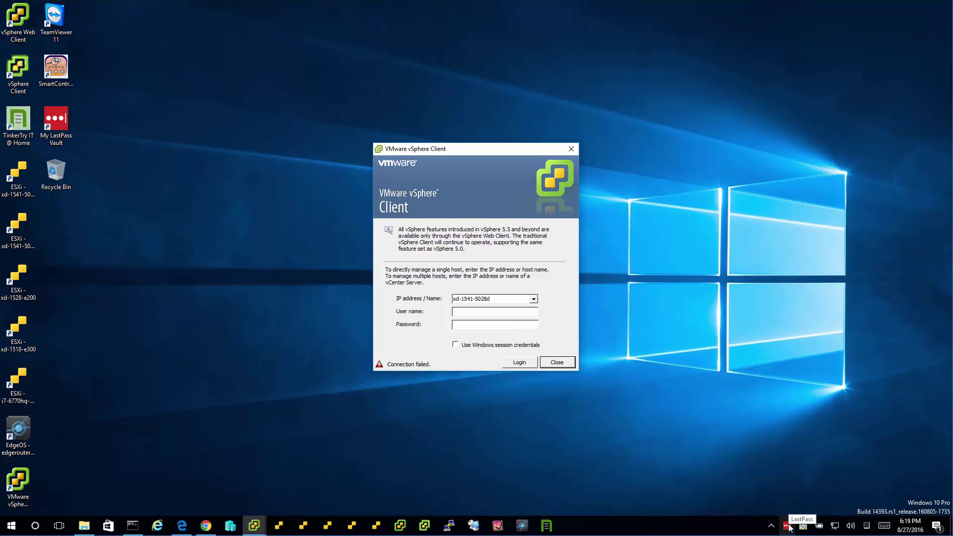
# - Open the LastPass vault and delete the xd-1541-5028d vSphere Client entry
pyautogui.click(789, 527)
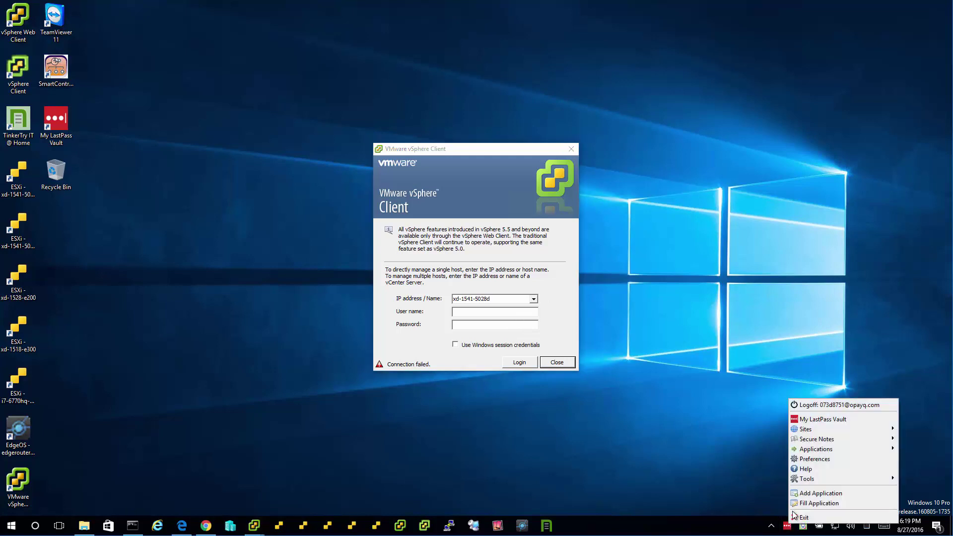
pyautogui.click(790, 527)
pyautogui.click(788, 527)
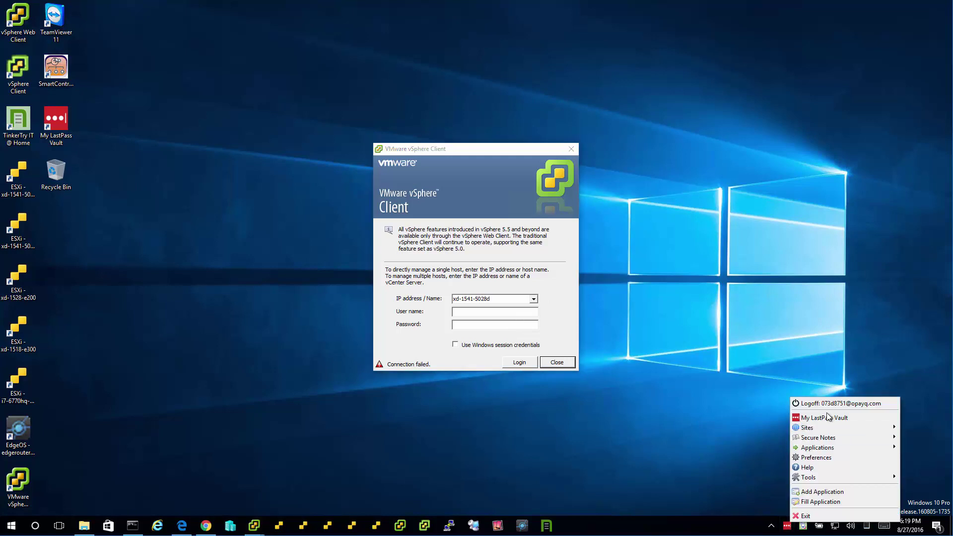
pyautogui.click(817, 418)
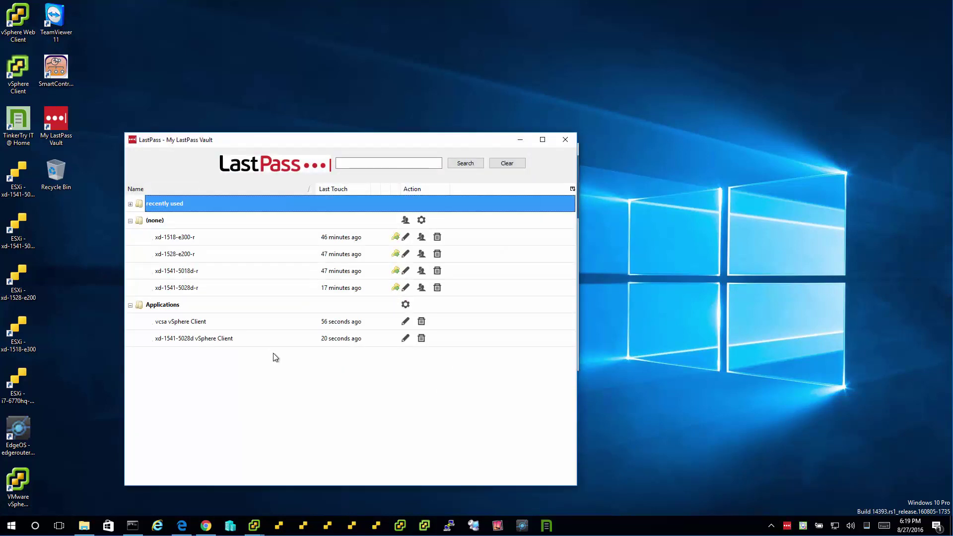
pyautogui.click(406, 338)
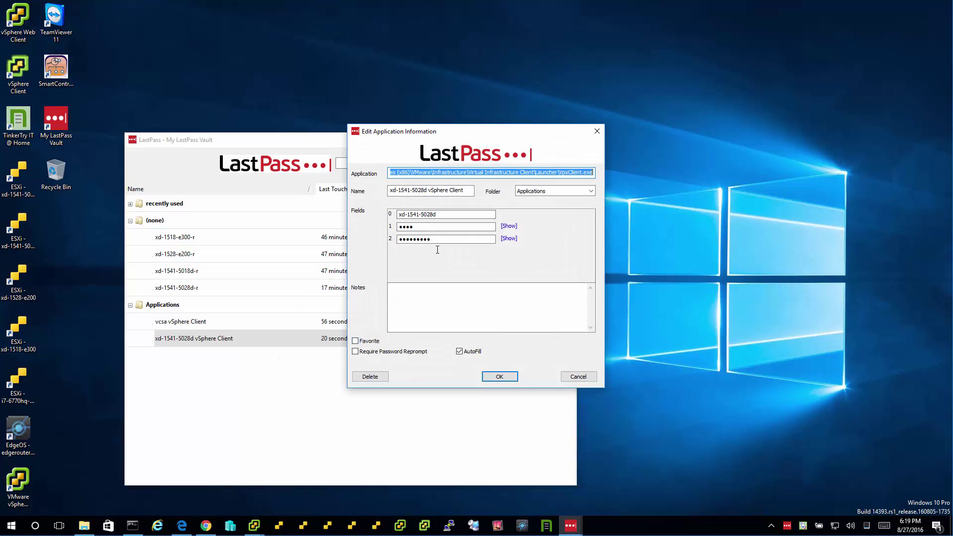
pyautogui.click(372, 377)
pyautogui.click(515, 281)
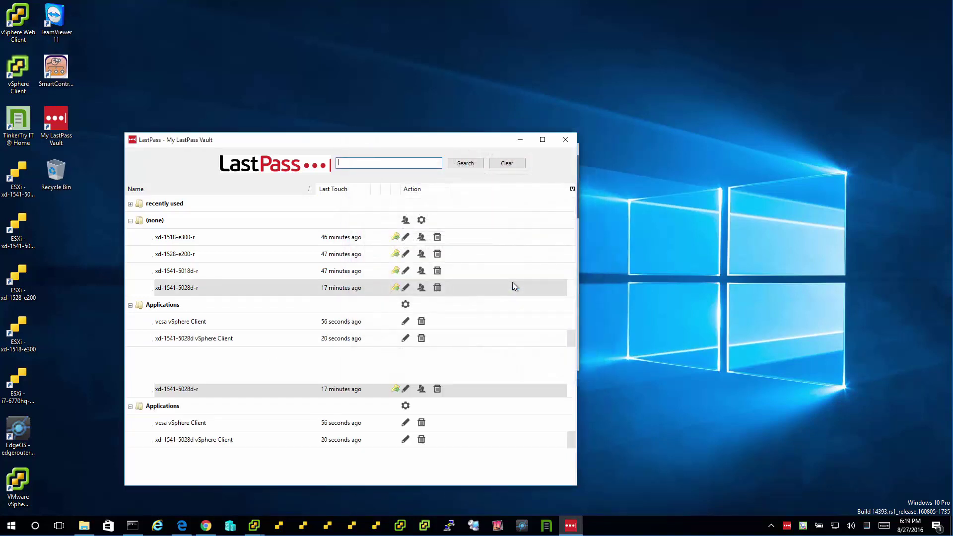
# - Close the vault and clear the host name from the vSphere IP address field
pyautogui.click(566, 139)
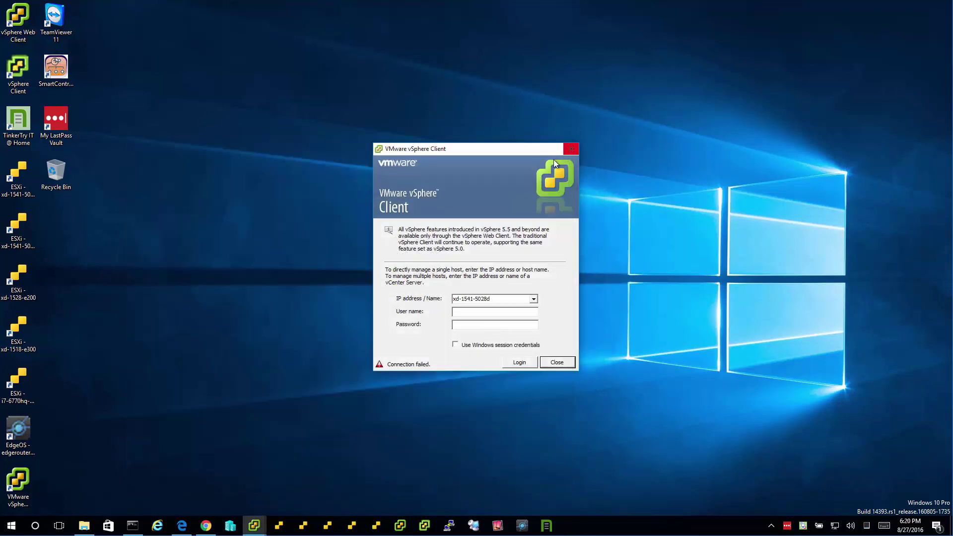
pyautogui.click(497, 298)
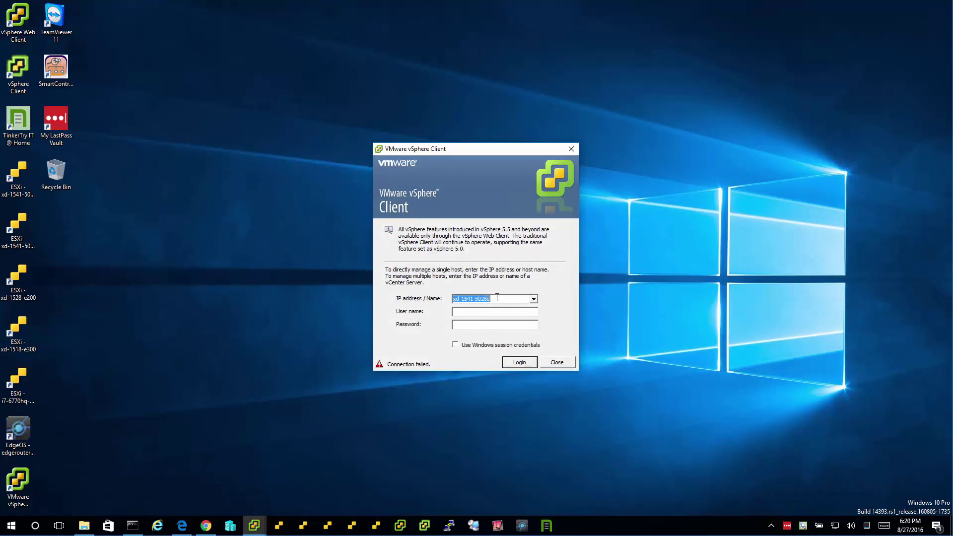
pyautogui.press('BackSpace')
# - Add the vSphere Client window as a new application and review its Password and Text field rows
pyautogui.click(788, 527)
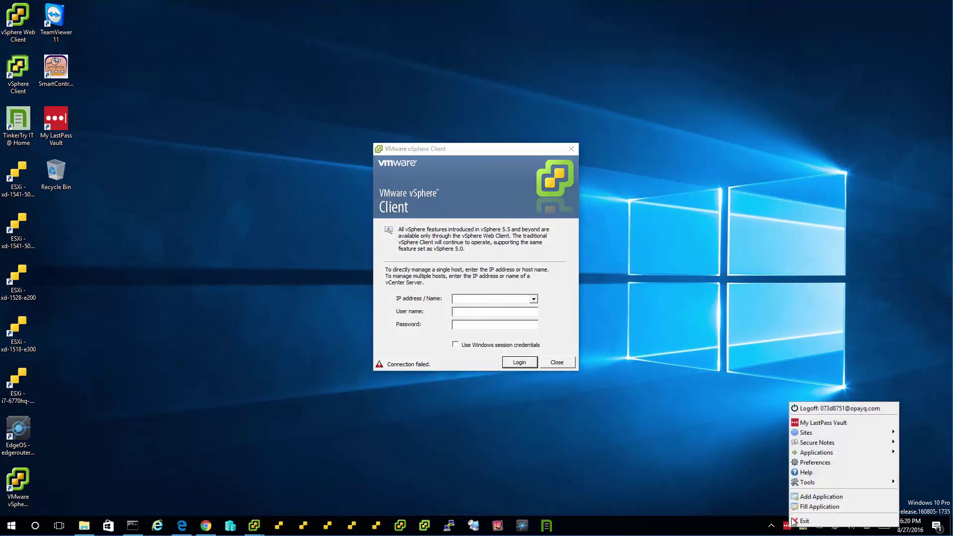
pyautogui.click(805, 498)
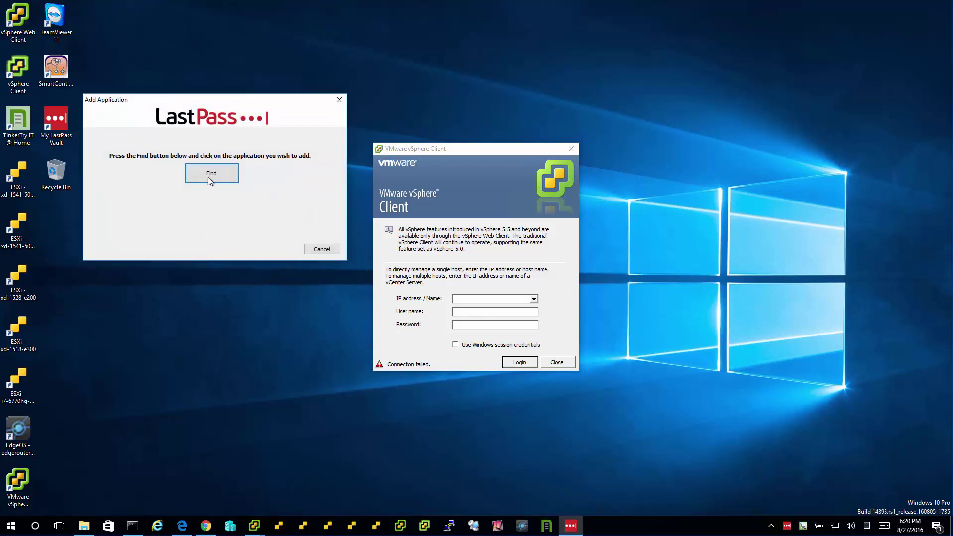
pyautogui.click(211, 174)
pyautogui.click(486, 214)
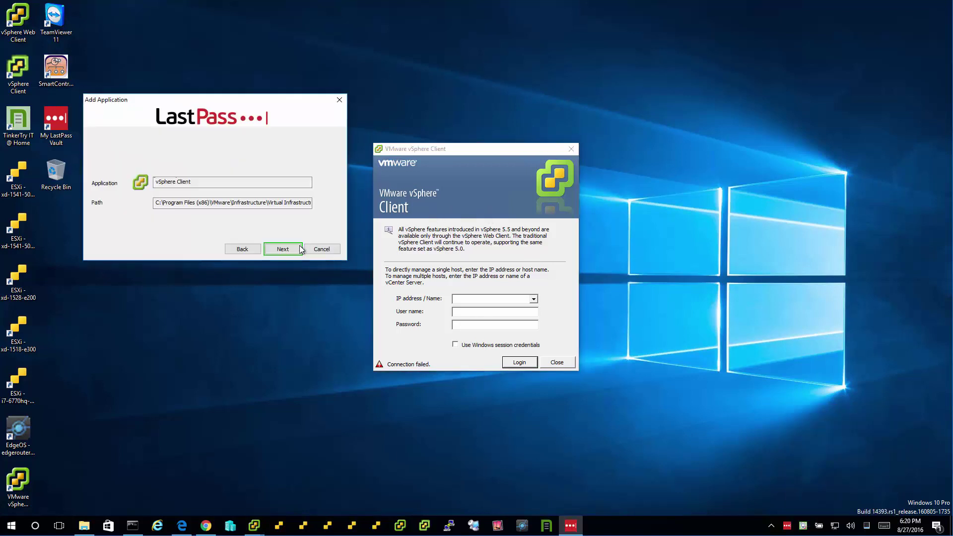
pyautogui.click(278, 251)
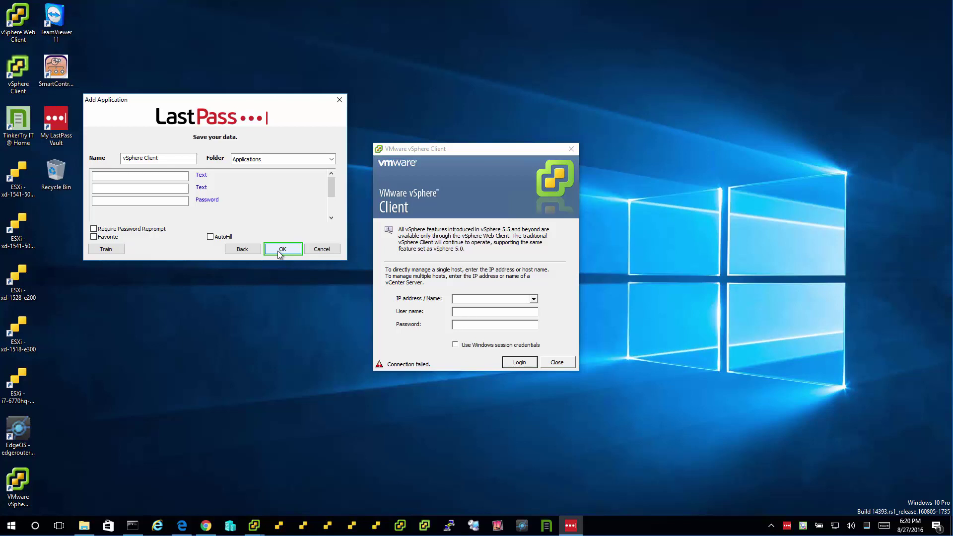
pyautogui.click(100, 201)
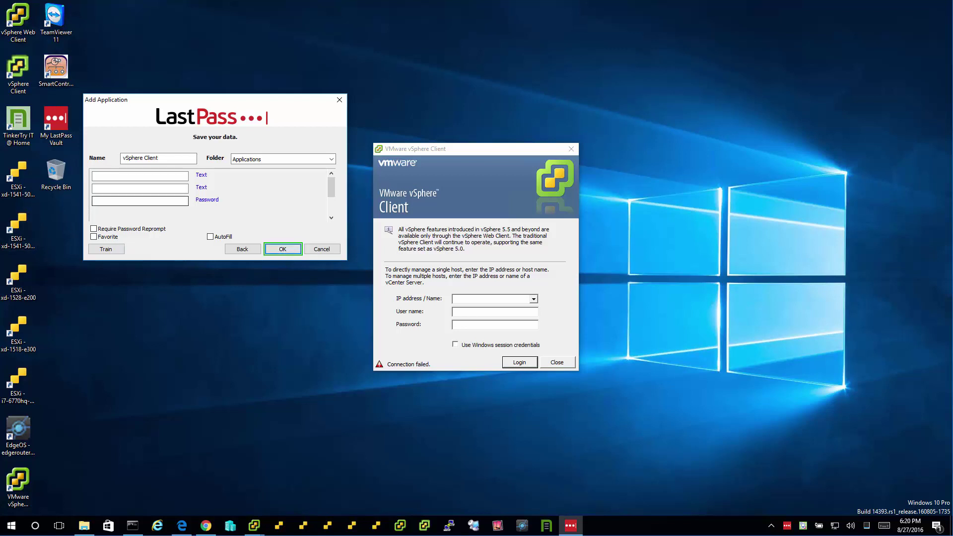
pyautogui.click(124, 190)
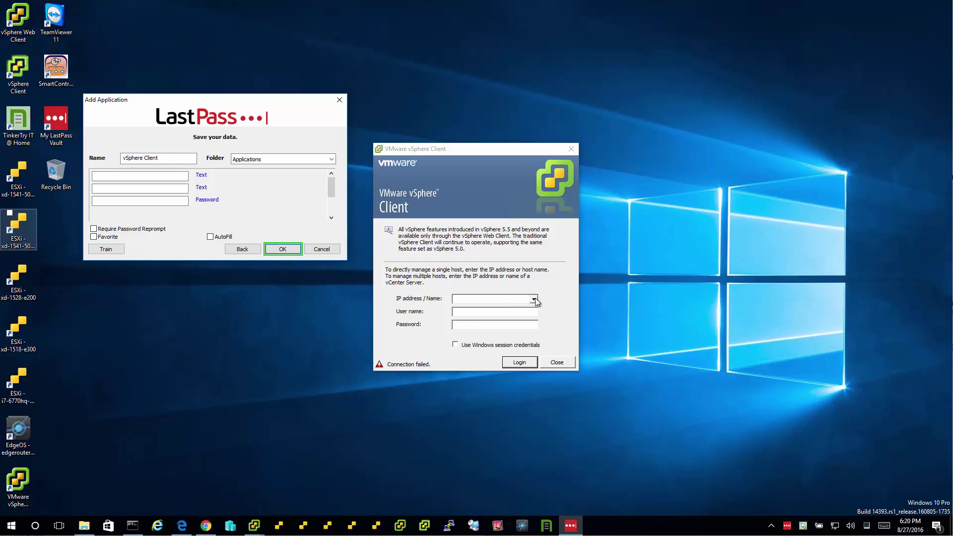
# - Close vSphere Client, relaunch it from the taskbar jump list, and clear the prefilled host
pyautogui.click(572, 149)
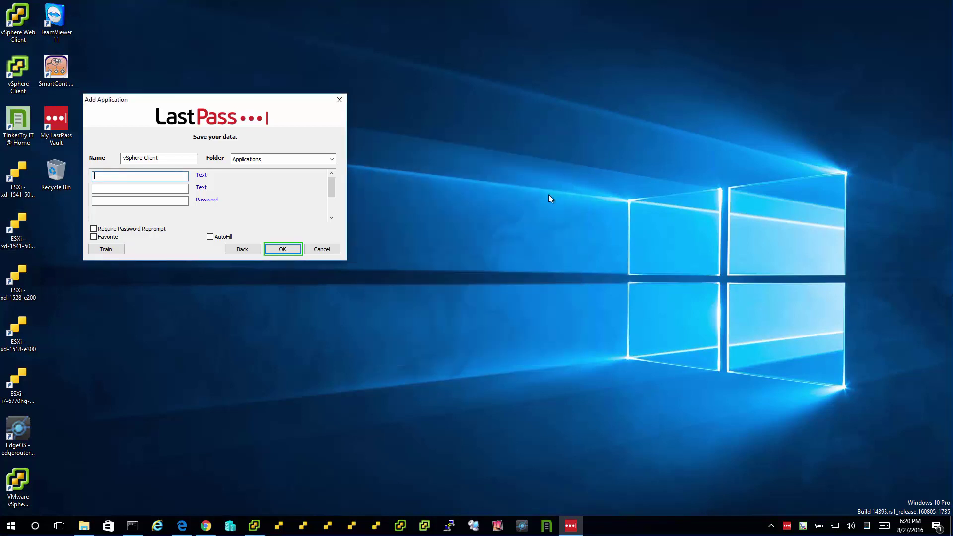
pyautogui.rightClick(255, 524)
pyautogui.click(262, 471)
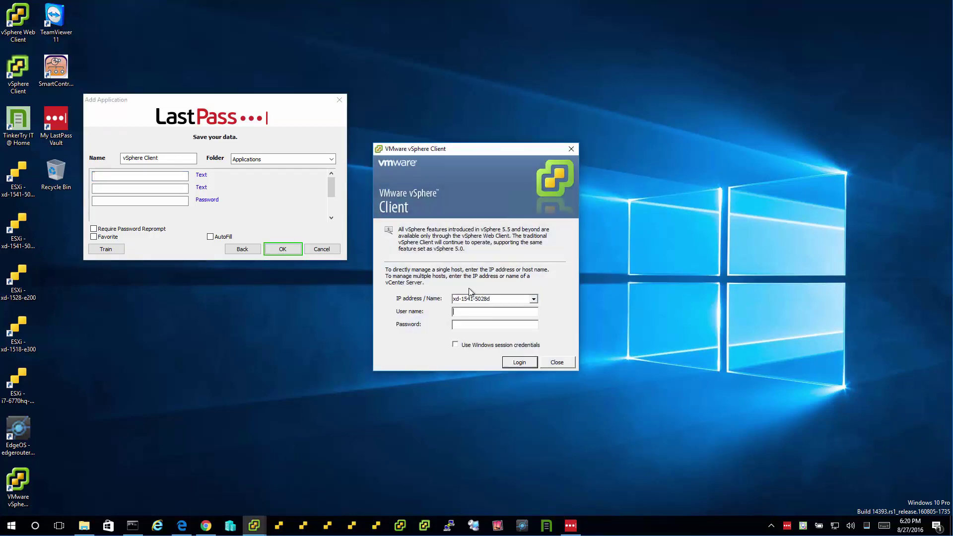
pyautogui.press('BackSpace')
# - Choose the vSphere Client login window as the application and begin login training
pyautogui.click(242, 250)
pyautogui.click(211, 174)
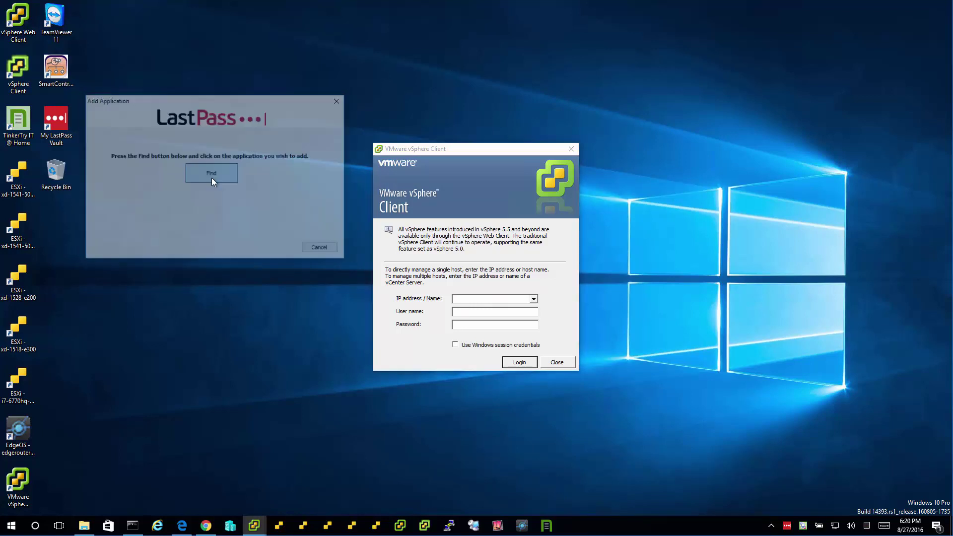
pyautogui.click(436, 158)
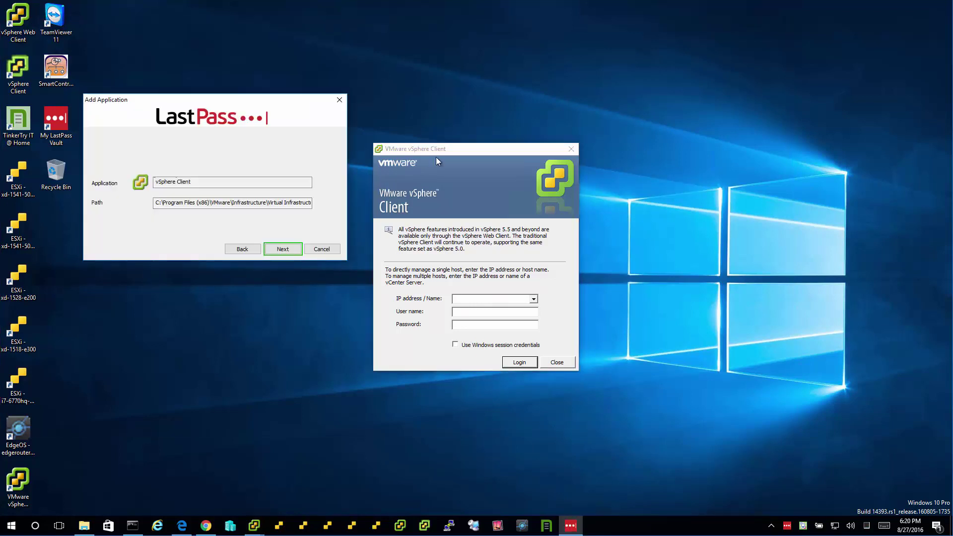
pyautogui.click(279, 250)
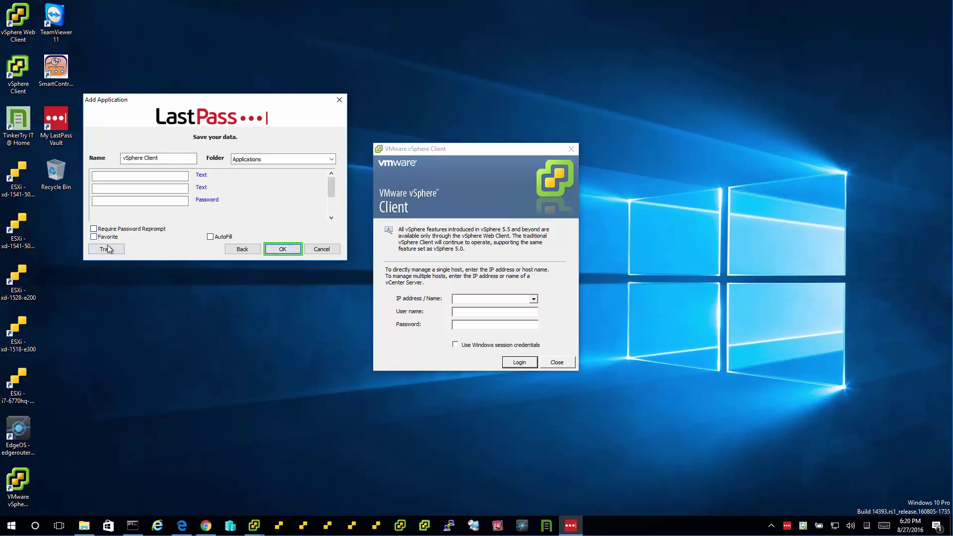
pyautogui.click(108, 250)
pyautogui.click(228, 187)
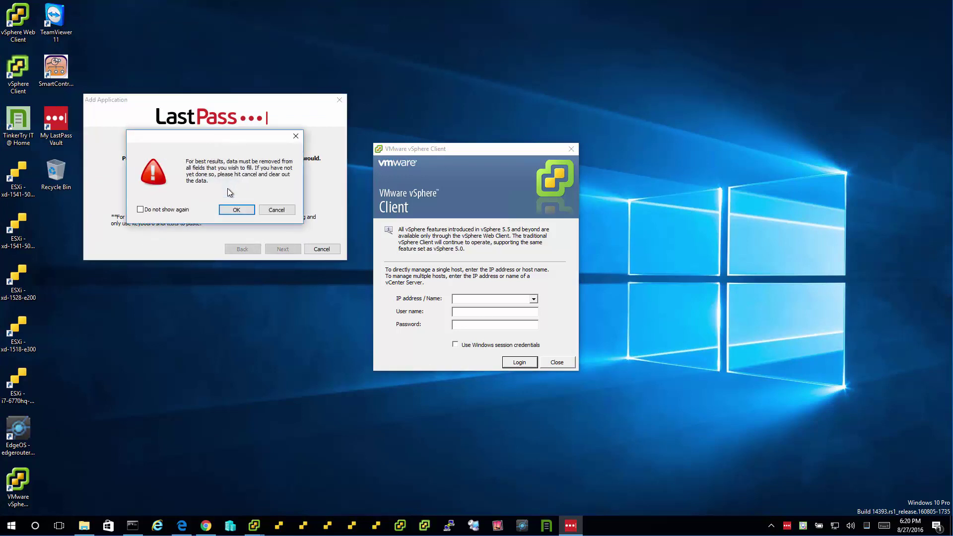
pyautogui.click(246, 210)
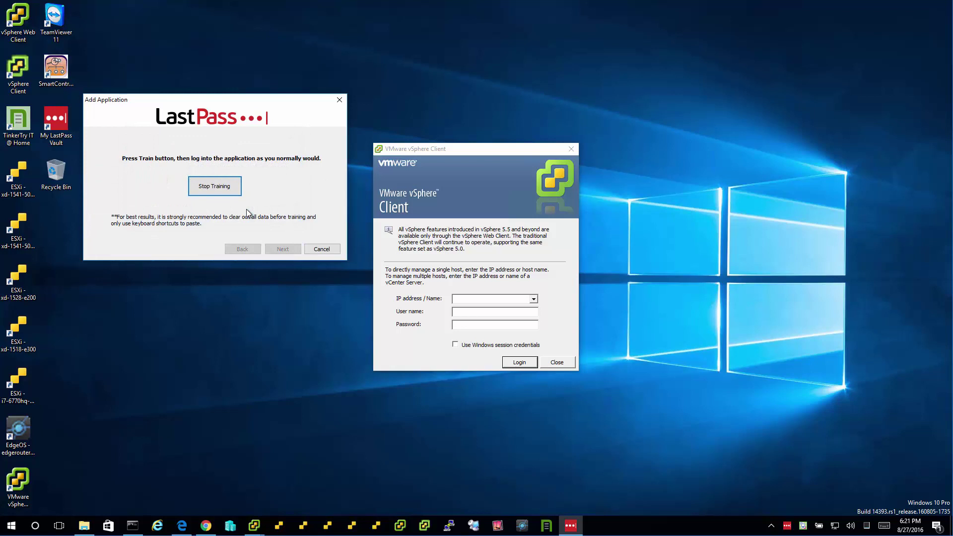
# - Train the login by entering host xd-1541-5028d, user root and the account password, then stop training
pyautogui.click(465, 298)
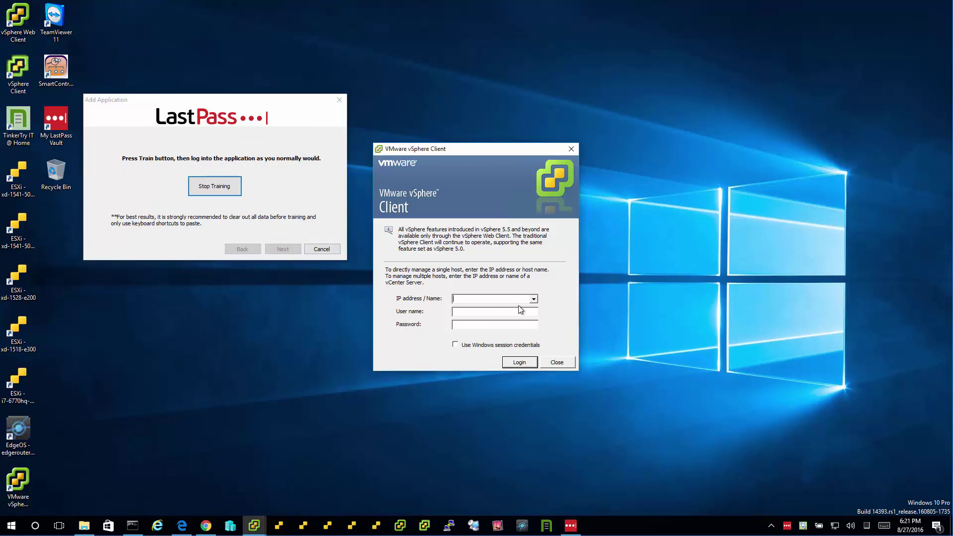
pyautogui.write('xd-')
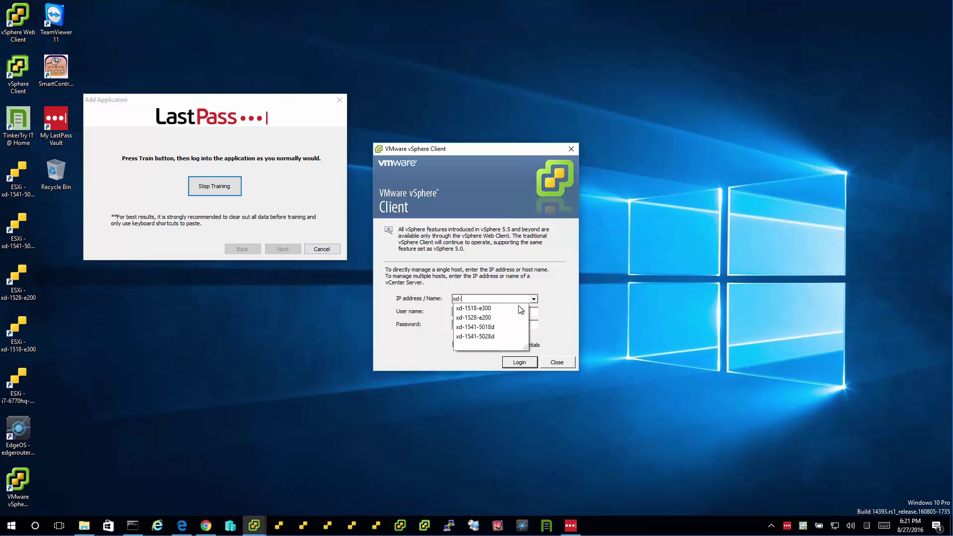
pyautogui.write('1541-5028d')
pyautogui.press('Tab')
pyautogui.write('root')
pyautogui.press('Tab')
pyautogui.write('**********')
pyautogui.press('Tab')
pyautogui.press('Tab')
pyautogui.press('Return')
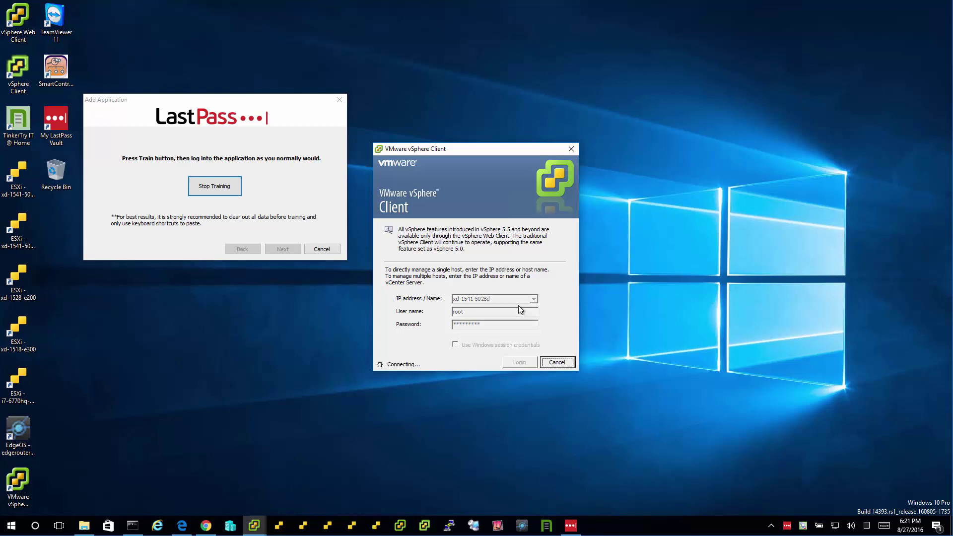
pyautogui.click(224, 189)
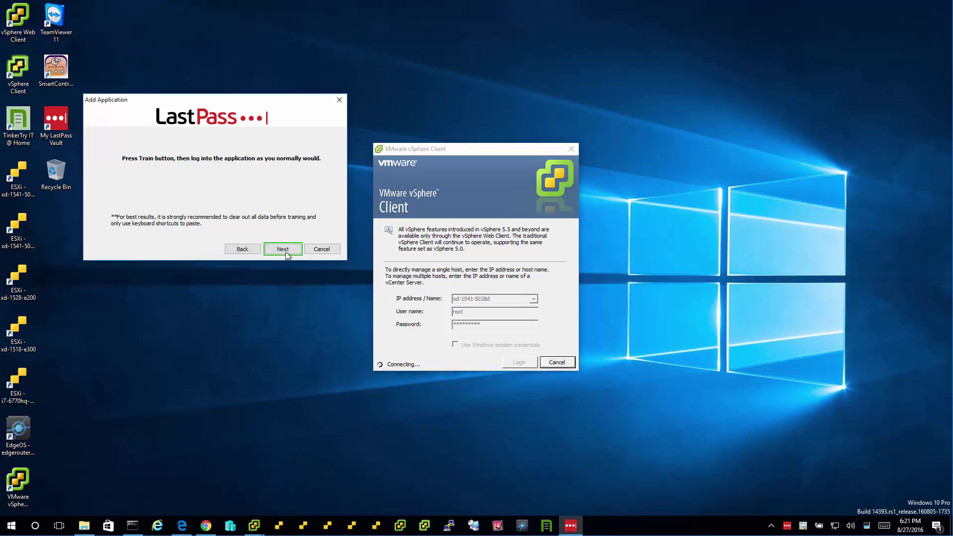
# - Turn on AutoFill, name the entry 'xd-1541-5028d vSphere Client', save it, and dismiss the vSphere notices
pyautogui.click(287, 249)
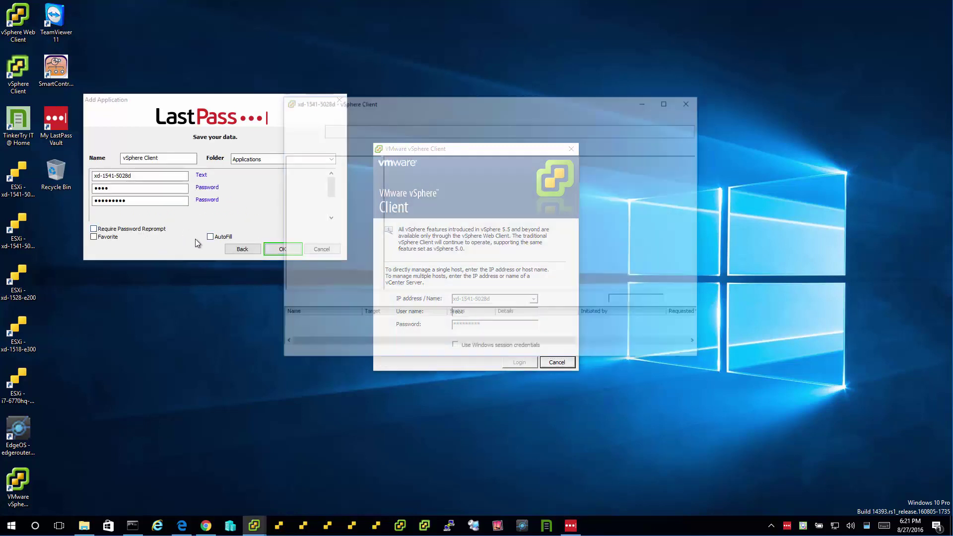
pyautogui.click(210, 237)
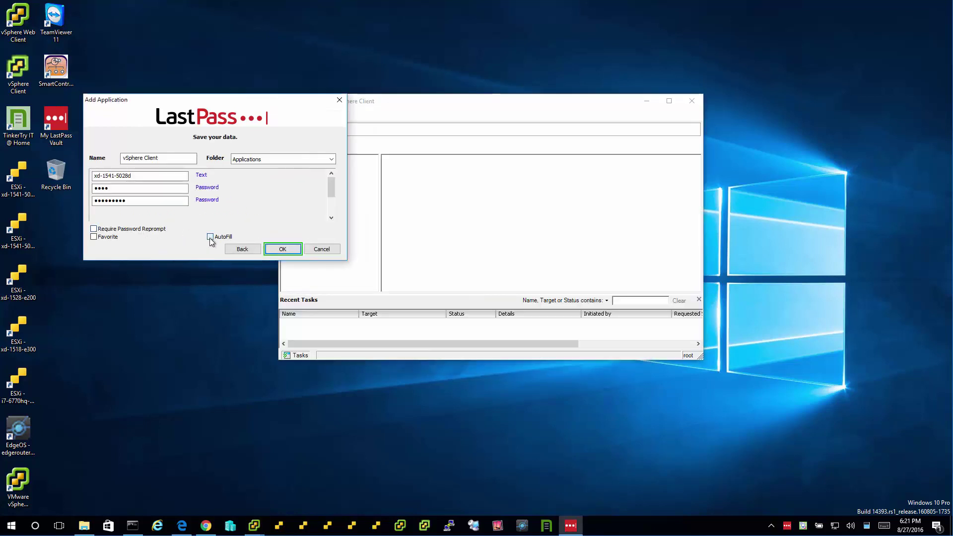
pyautogui.doubleClick(112, 175)
pyautogui.hotkey('ctrl', 'c')
pyautogui.click(124, 158)
pyautogui.hotkey('ctrl', 'v')
pyautogui.click(282, 249)
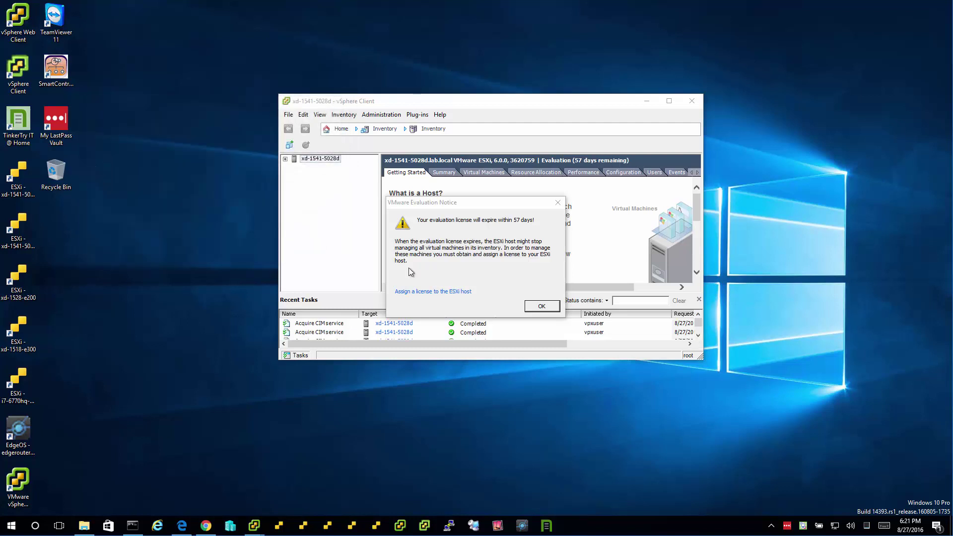
pyautogui.click(537, 306)
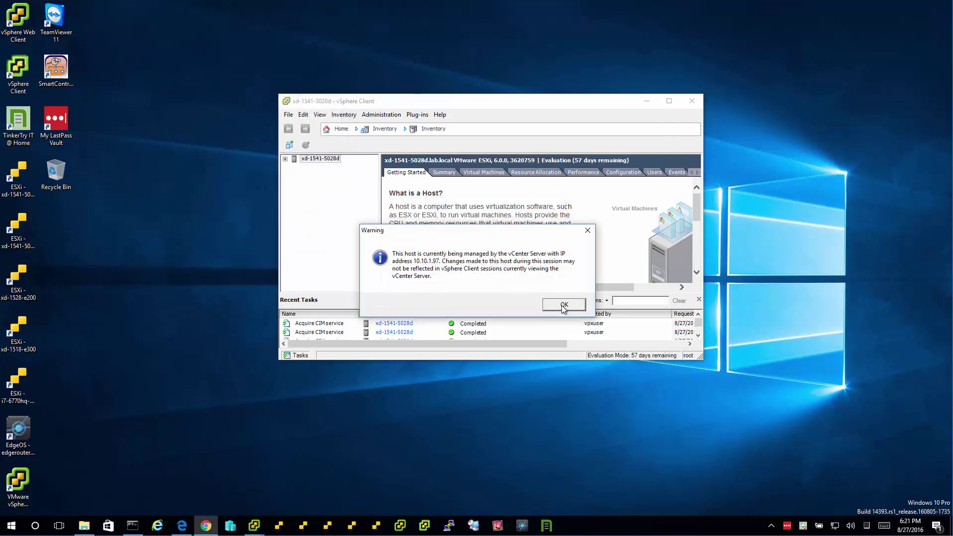
pyautogui.click(562, 306)
# - Close the ESXi host session and start a new vSphere Client login with vcsa as host
pyautogui.click(691, 101)
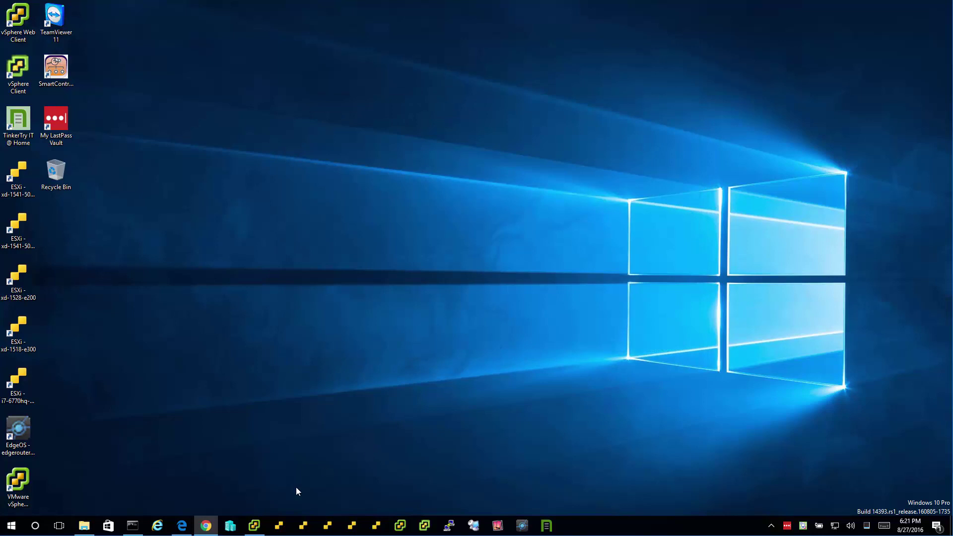
pyautogui.click(254, 526)
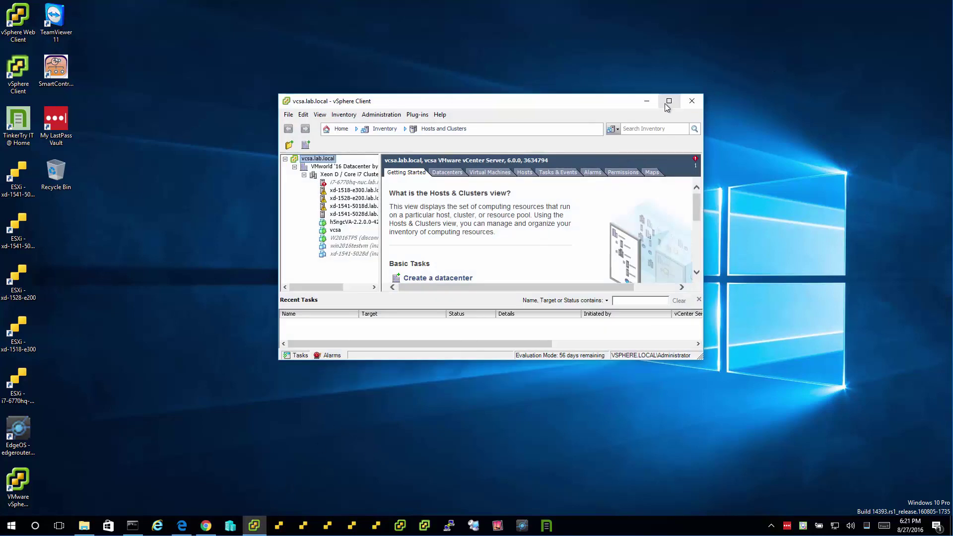
pyautogui.click(646, 100)
pyautogui.rightClick(254, 526)
pyautogui.click(262, 475)
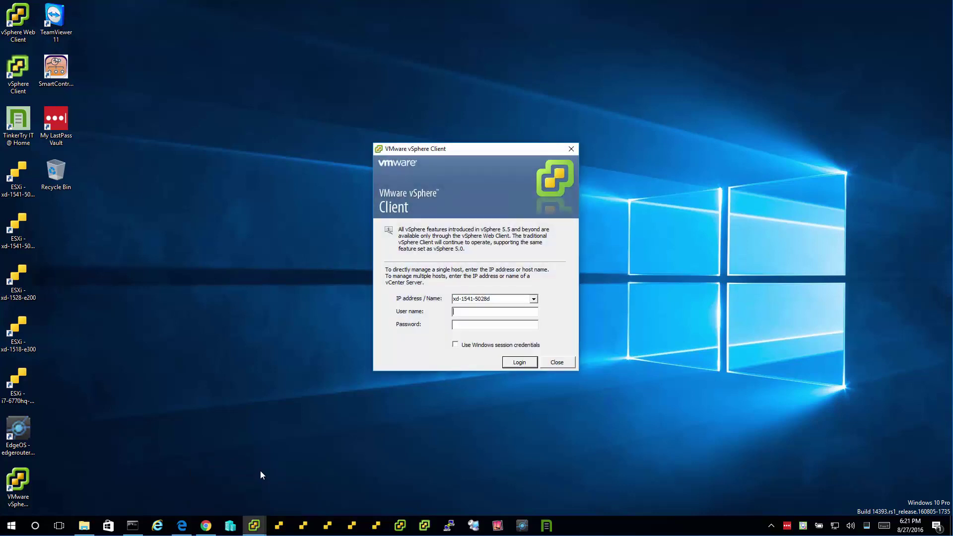
pyautogui.click(533, 298)
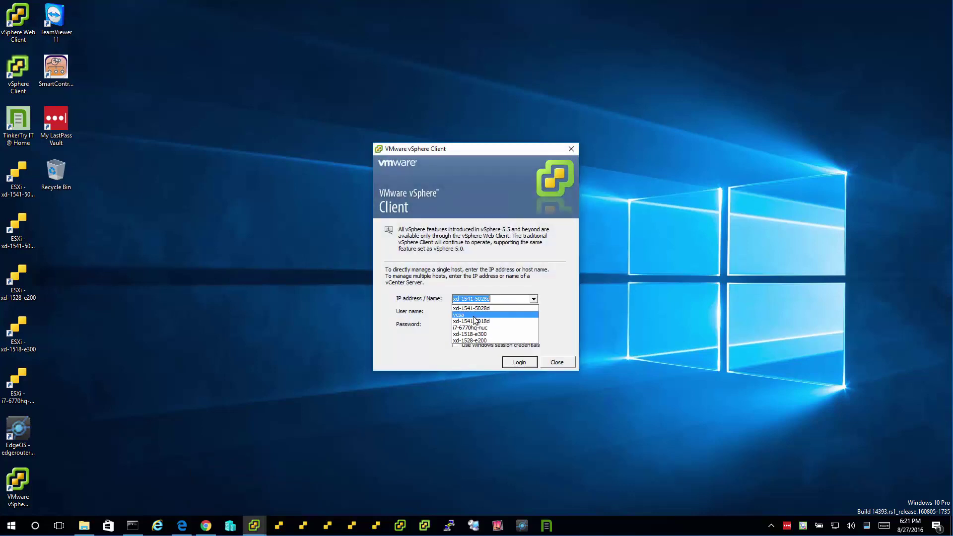
pyautogui.click(474, 315)
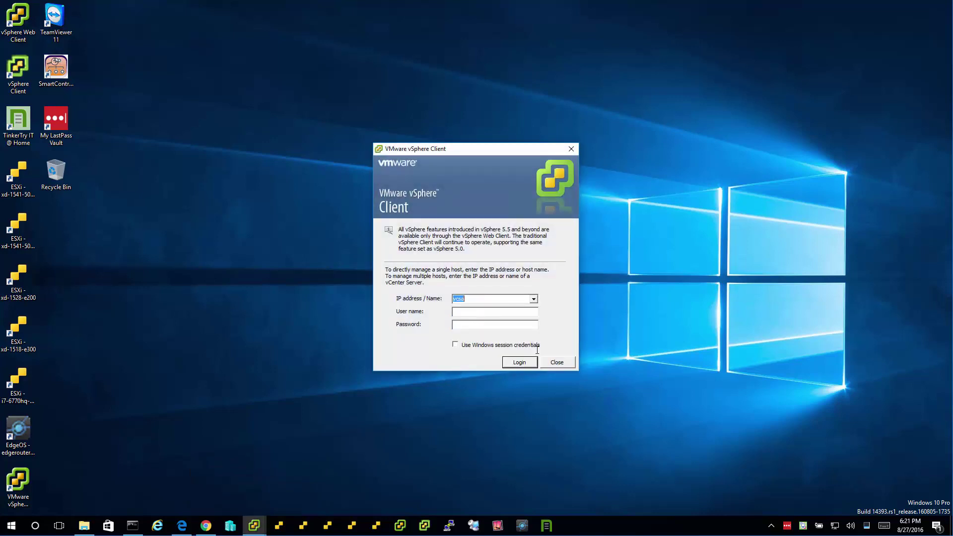
# - Fill the login from the saved xd-1541-5028d vSphere Client entry and dismiss the license and vCenter notices
pyautogui.rightClick(790, 530)
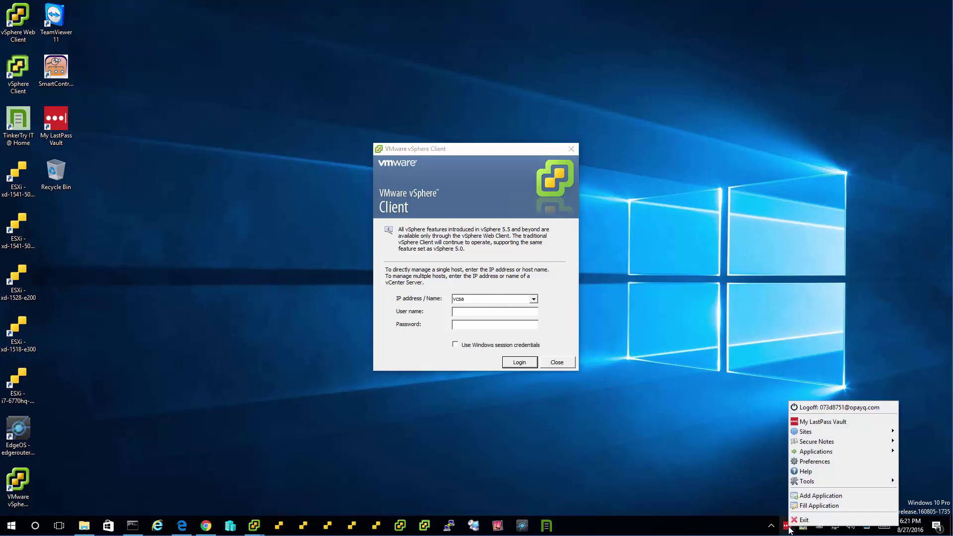
pyautogui.click(817, 505)
pyautogui.click(498, 332)
pyautogui.click(835, 488)
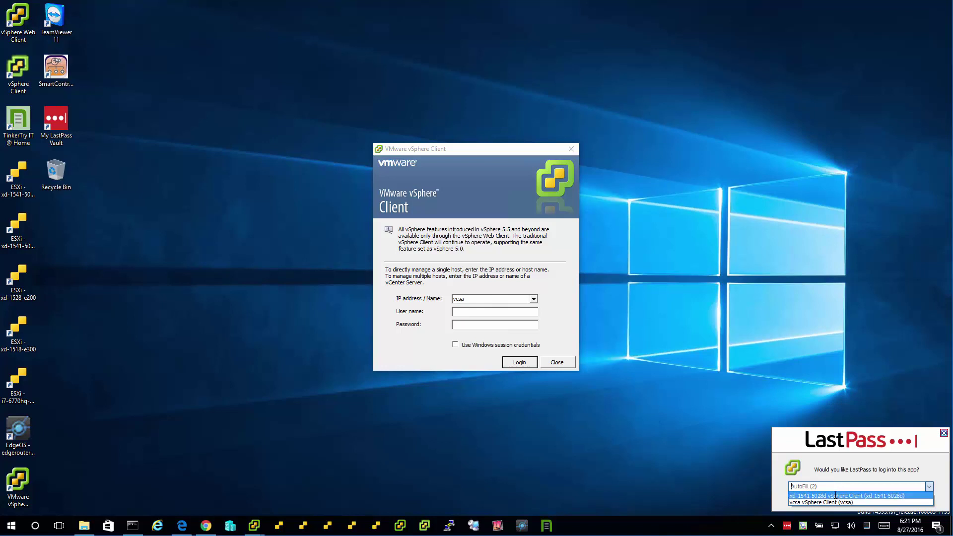
pyautogui.click(836, 495)
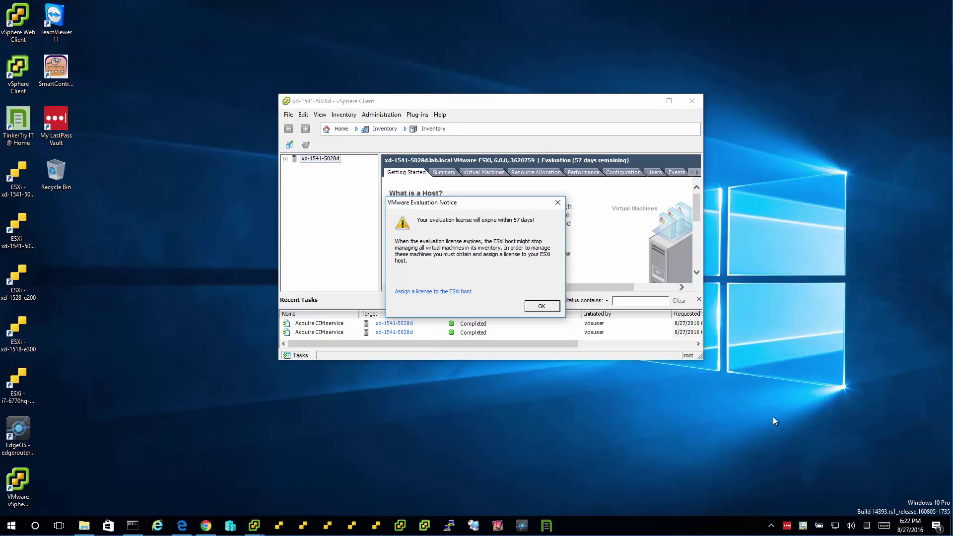
pyautogui.click(548, 307)
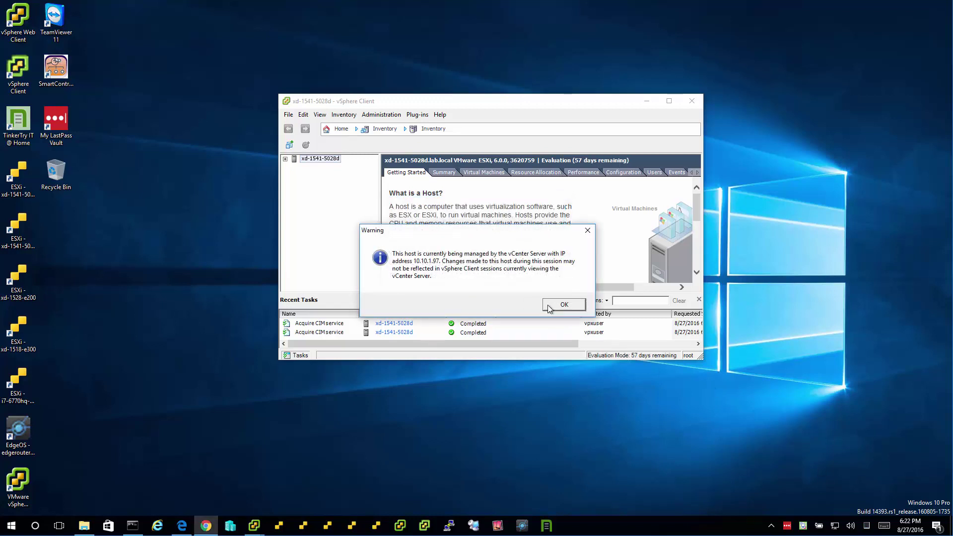
pyautogui.click(565, 305)
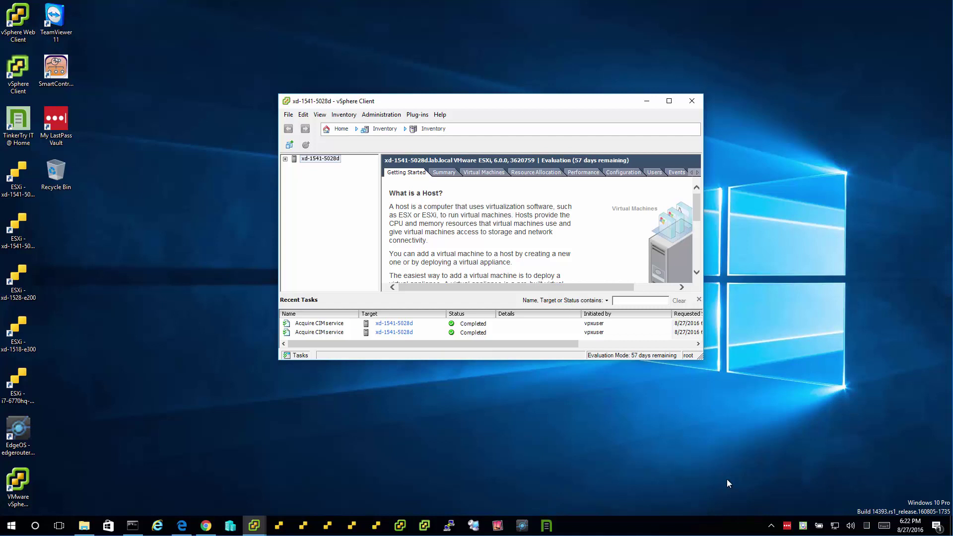
# - Bring Chrome forward and load tinkertry.com in a new tab by typing 'tin'
pyautogui.click(787, 527)
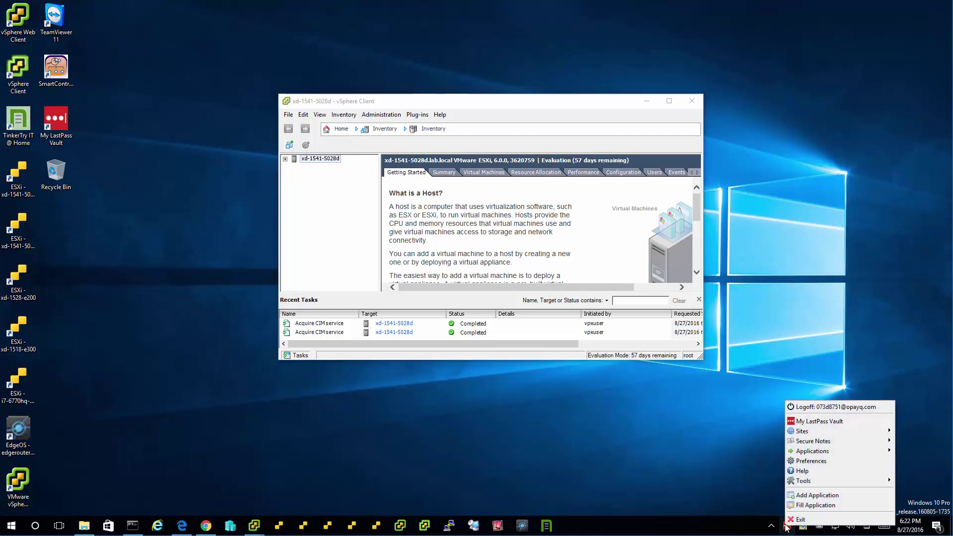
pyautogui.click(207, 526)
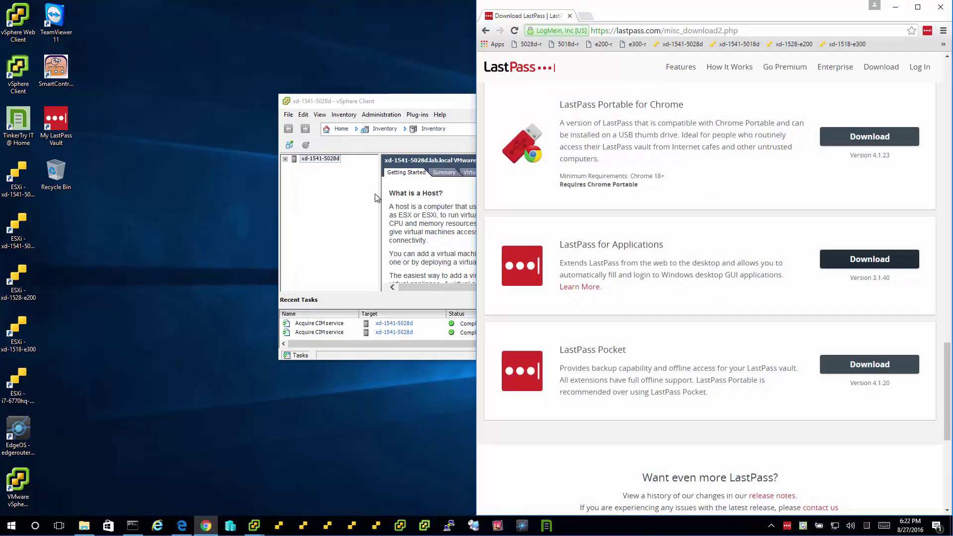
pyautogui.click(588, 17)
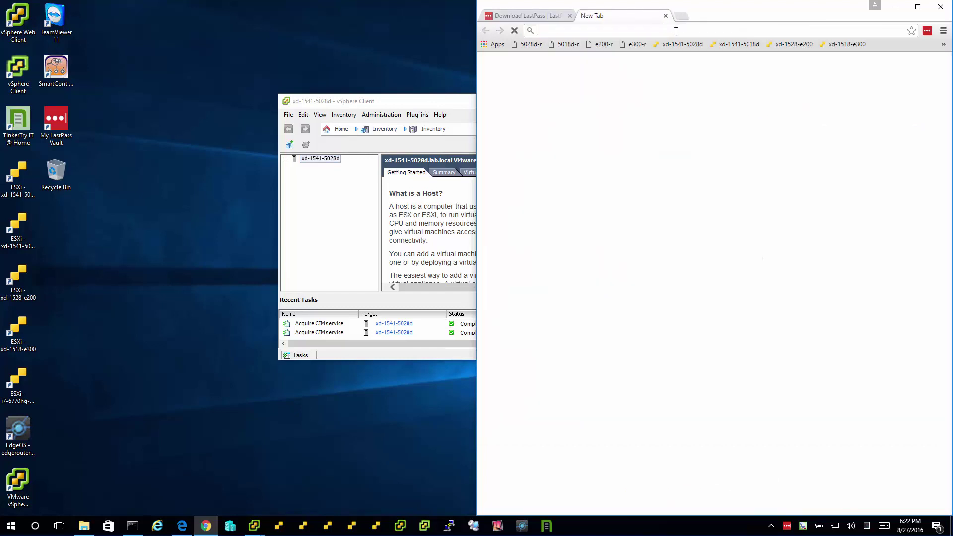
pyautogui.write('tinkertry.com')
pyautogui.press('Return')
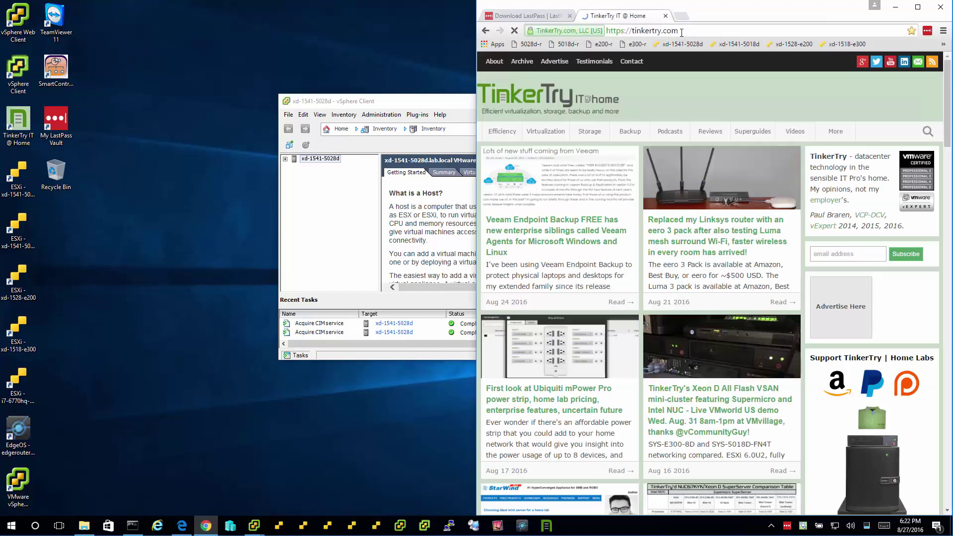